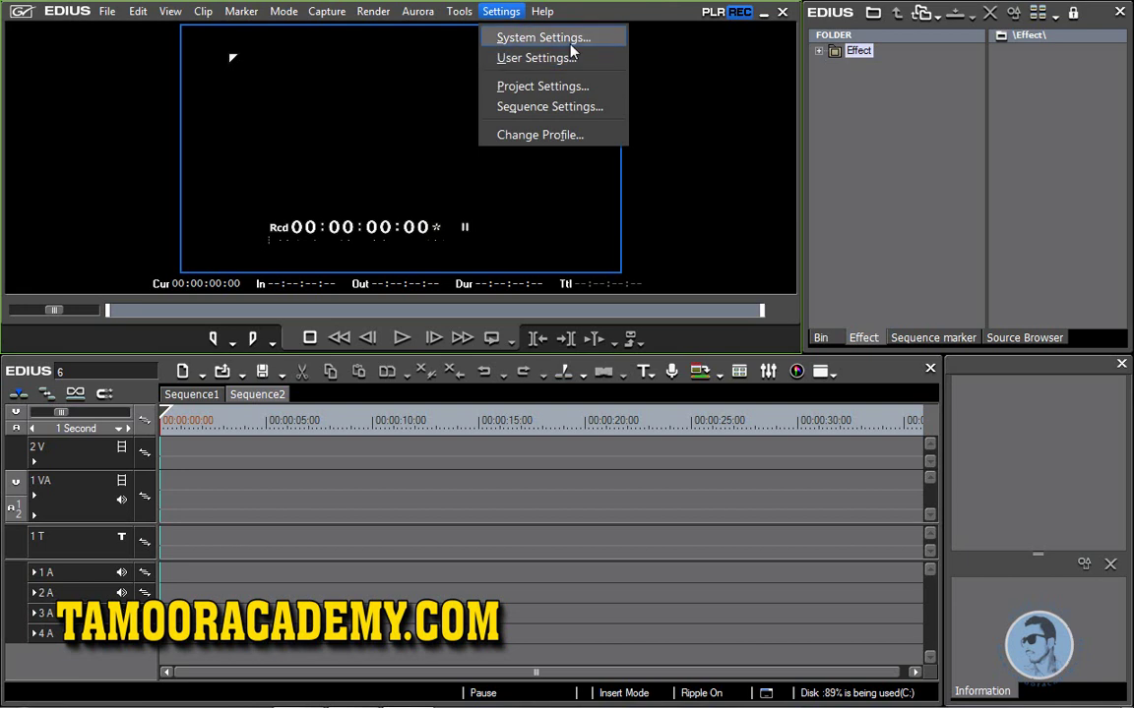
Step: Open the system settings and bring up the Application category's playback settings
left_click(569, 40)
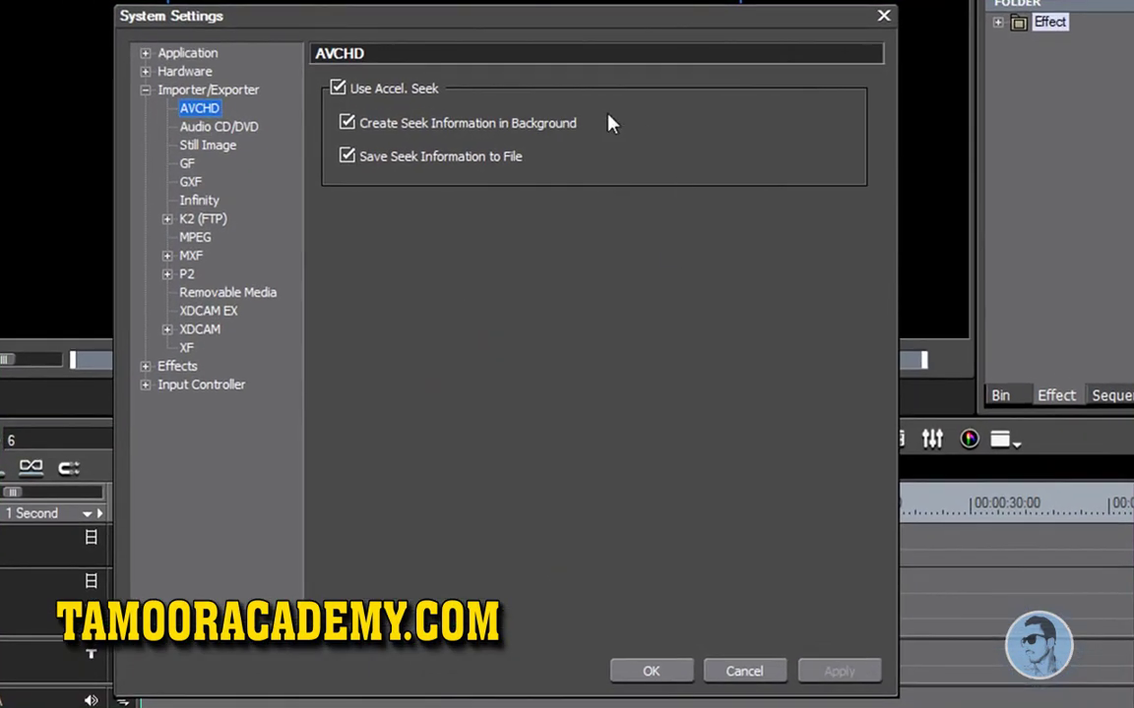
left_click(144, 89)
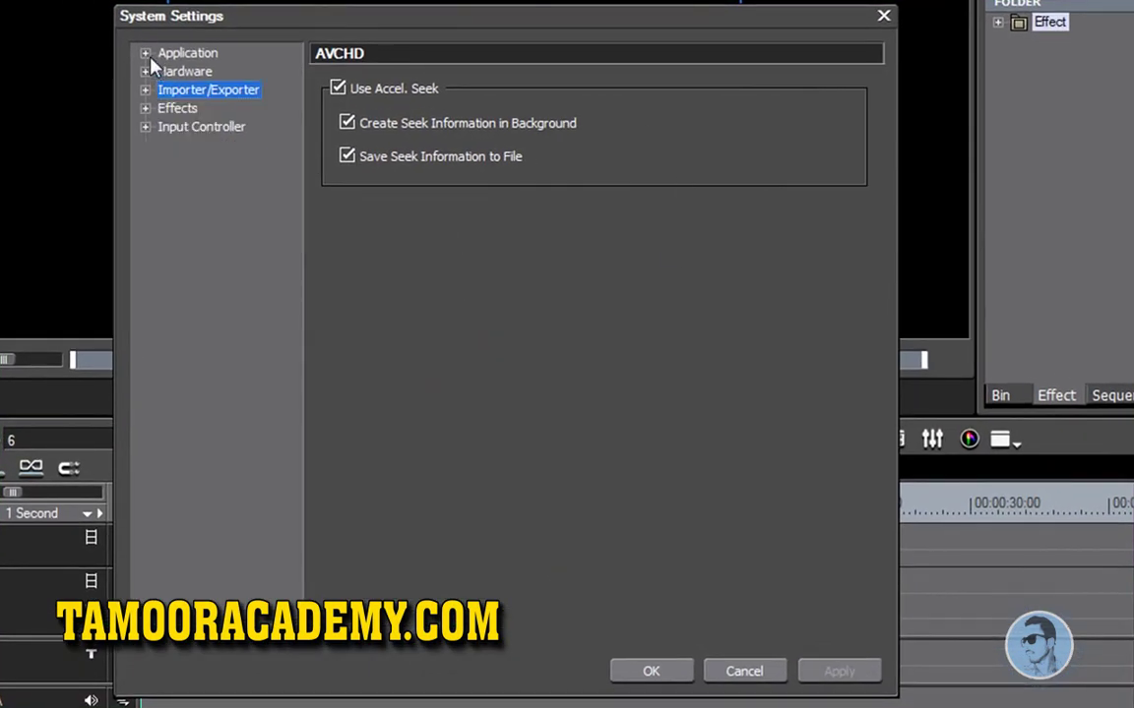
left_click(144, 54)
left_click(163, 51)
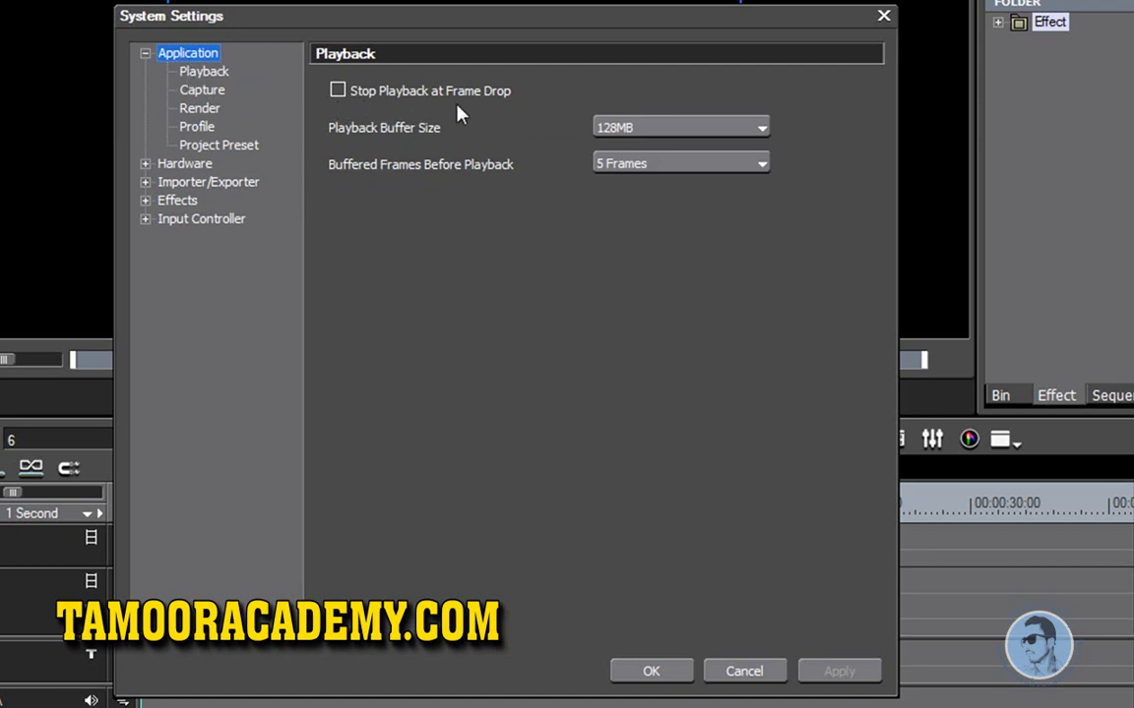
Step: Enable Stop Playback at Frame Drop in the playback settings, and disable it again
left_click(338, 92)
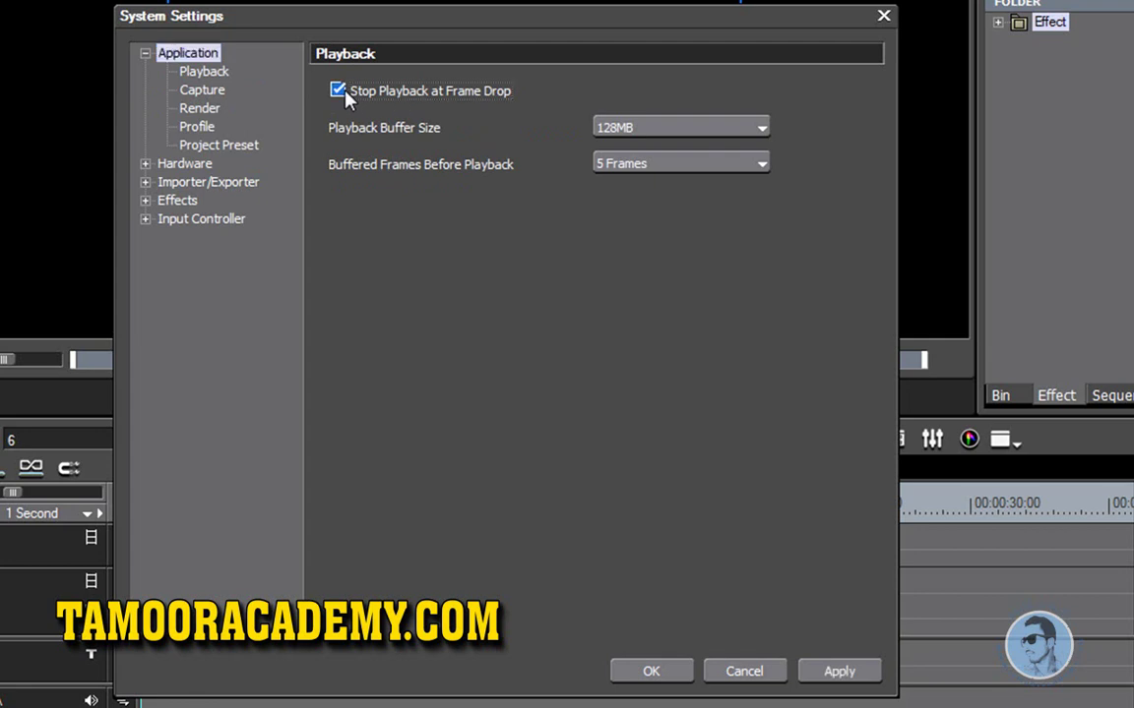
left_click(339, 92)
left_click(218, 77)
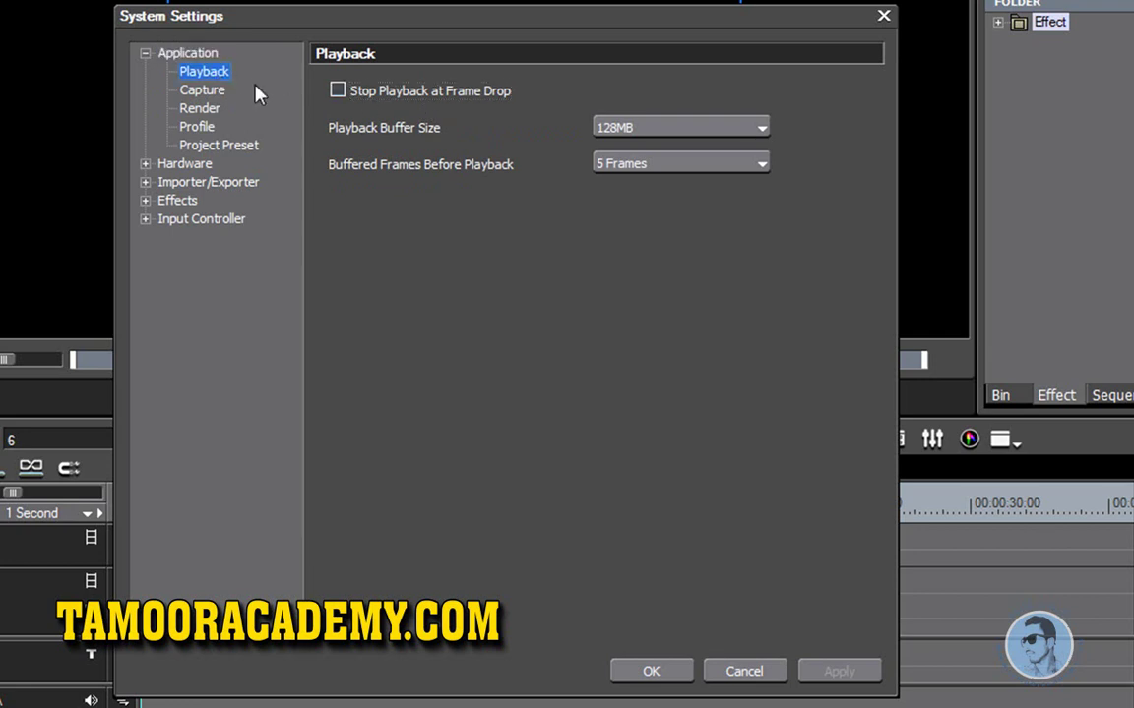
Step: Examine the Application category's capture and render settings, toggling the Transition/CrossFades render option off and back on
left_click(205, 91)
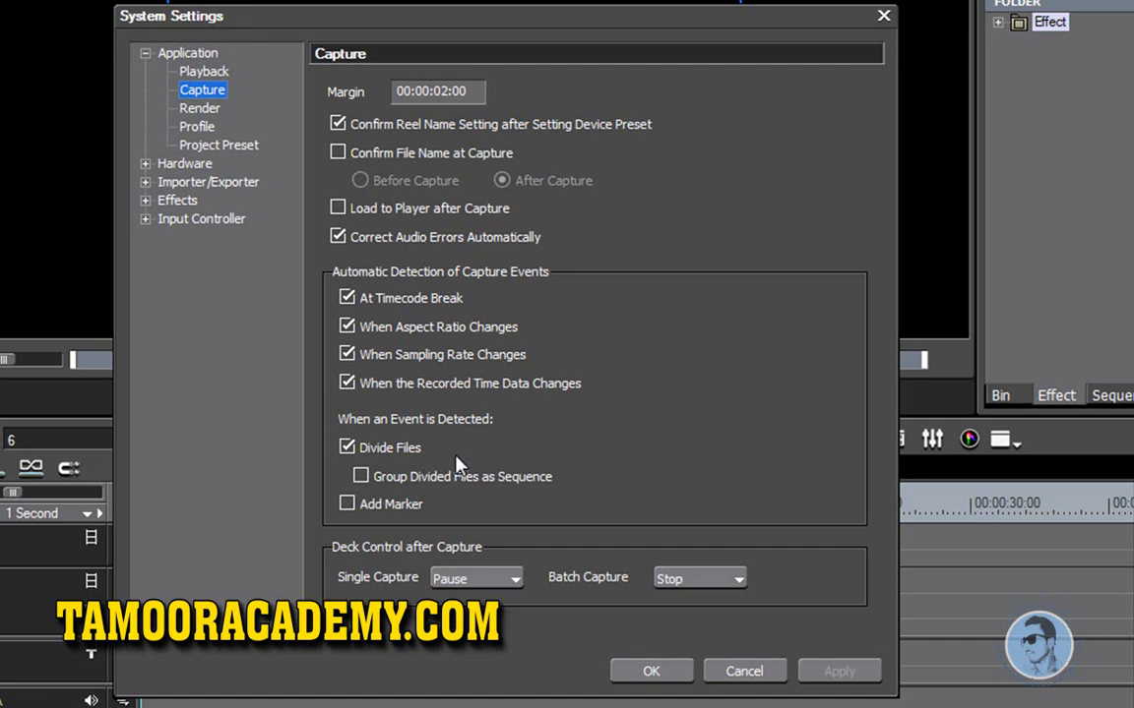
left_click_drag(620, 30, 622, 25)
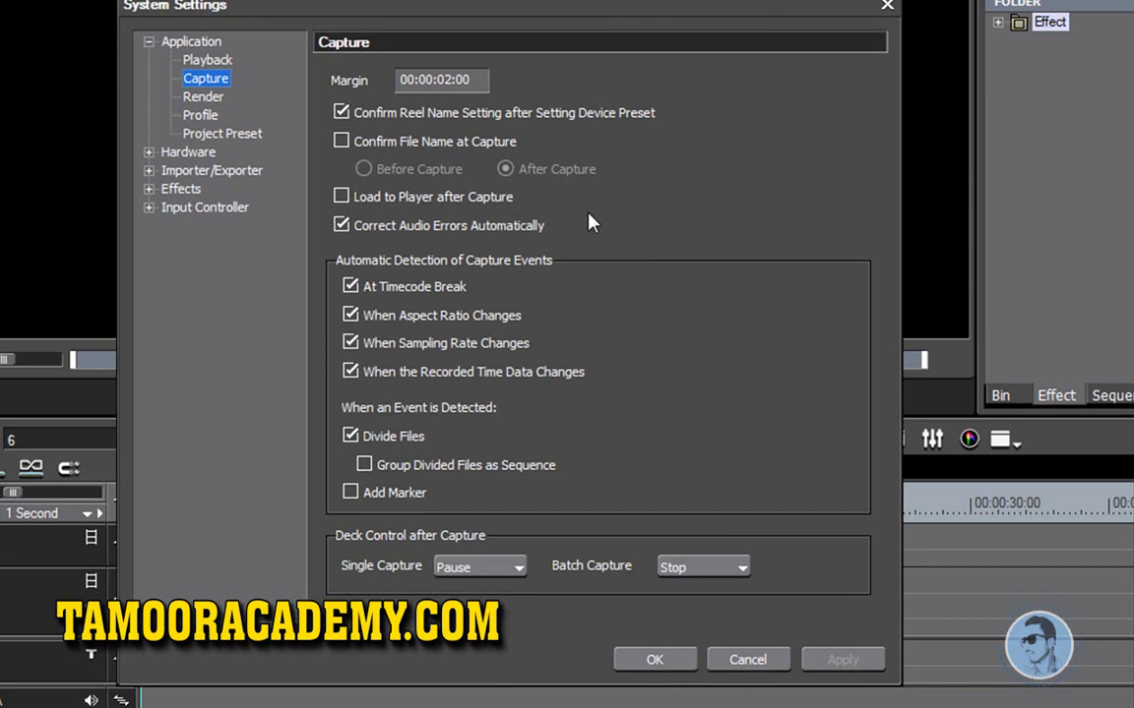
left_click(207, 97)
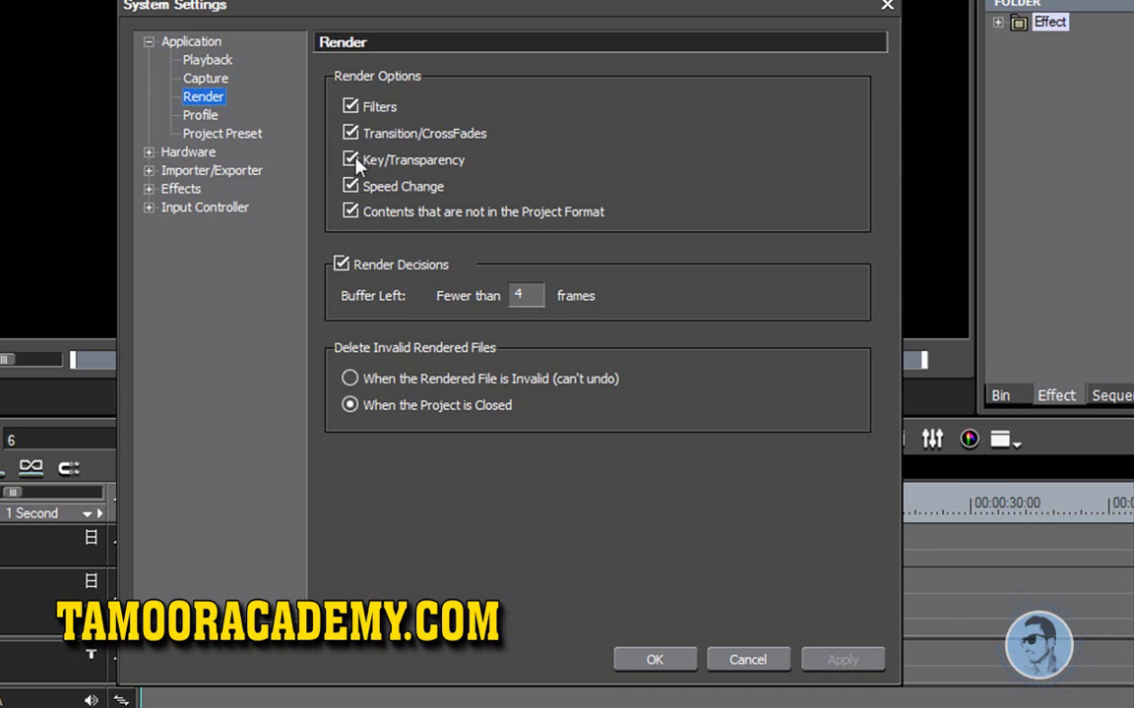
left_click_drag(457, 40, 472, 65)
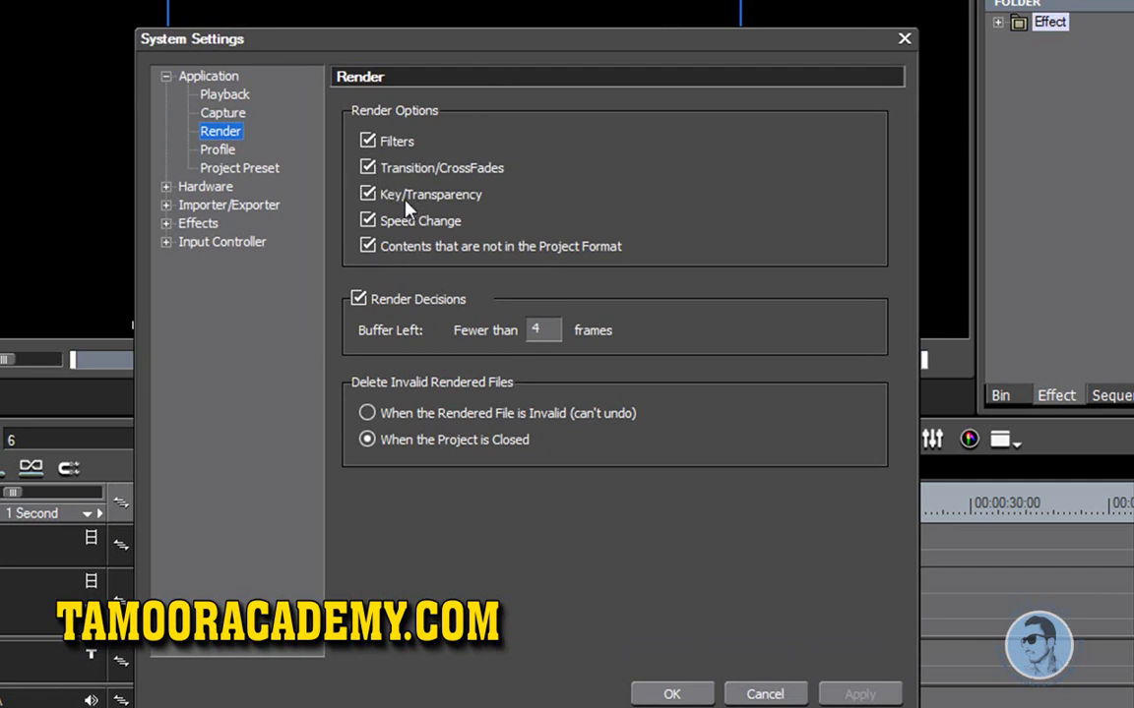
left_click(367, 169)
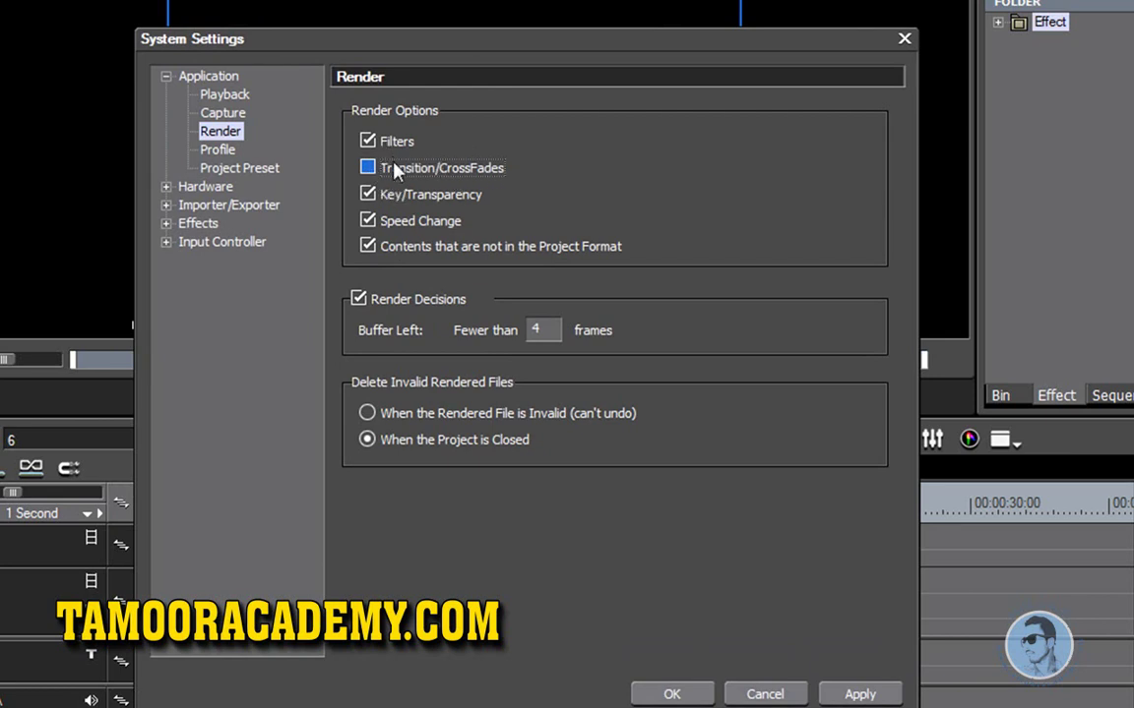
left_click(368, 169)
Step: Start a new profile named tamooracademy in the profile settings, with Restricted User enabled and Read only disabled
left_click(218, 151)
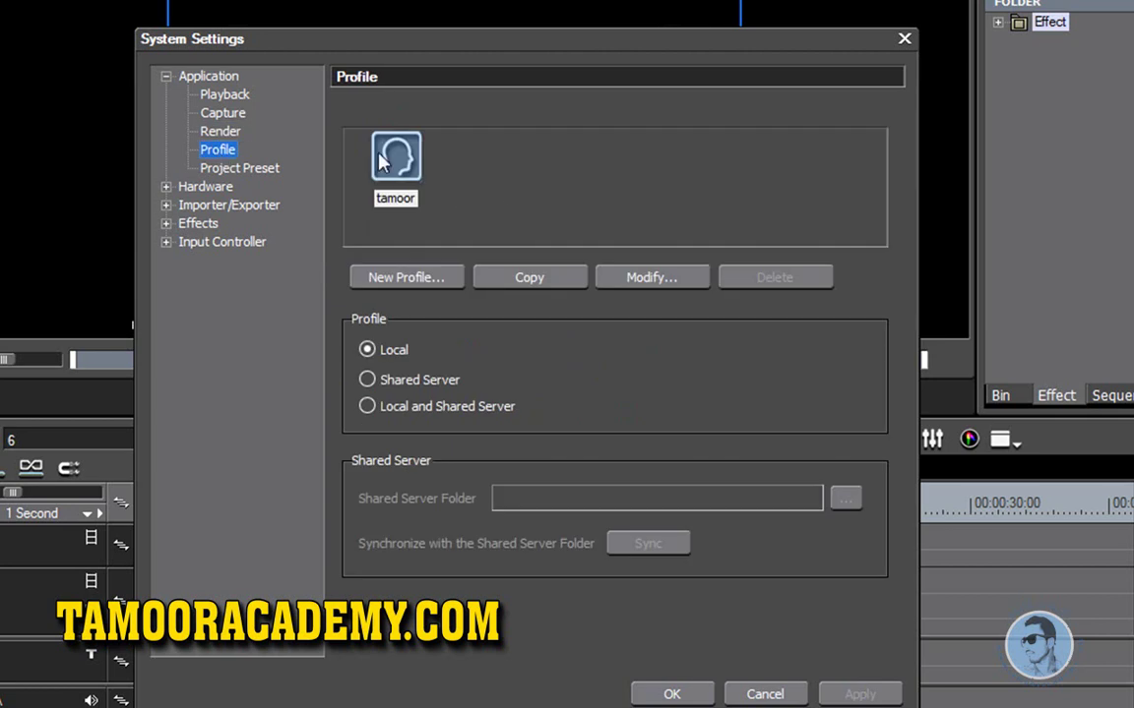
left_click_drag(489, 56, 492, 50)
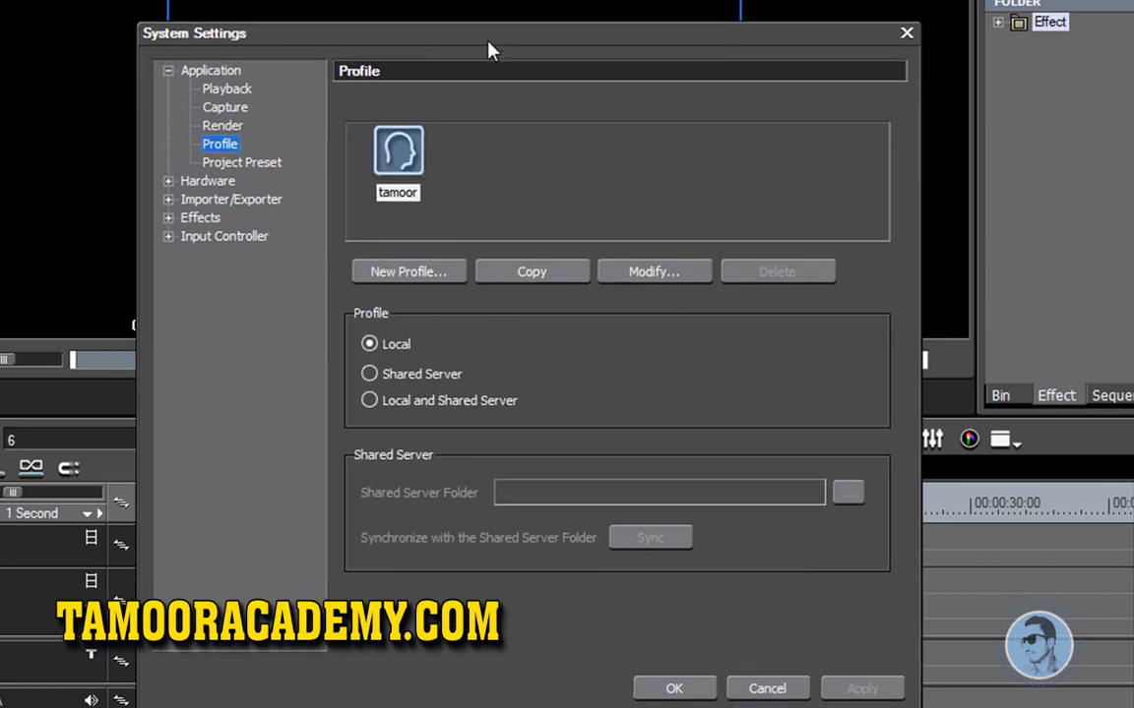
left_click(410, 279)
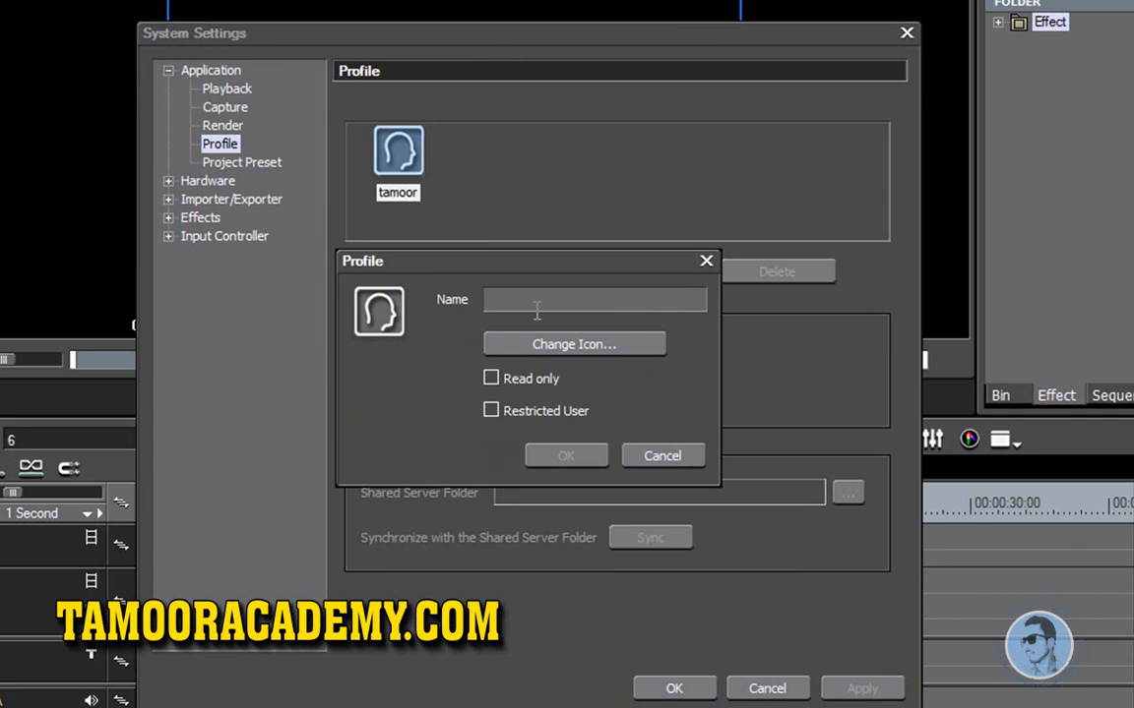
type("tamooracademy")
left_click(537, 386)
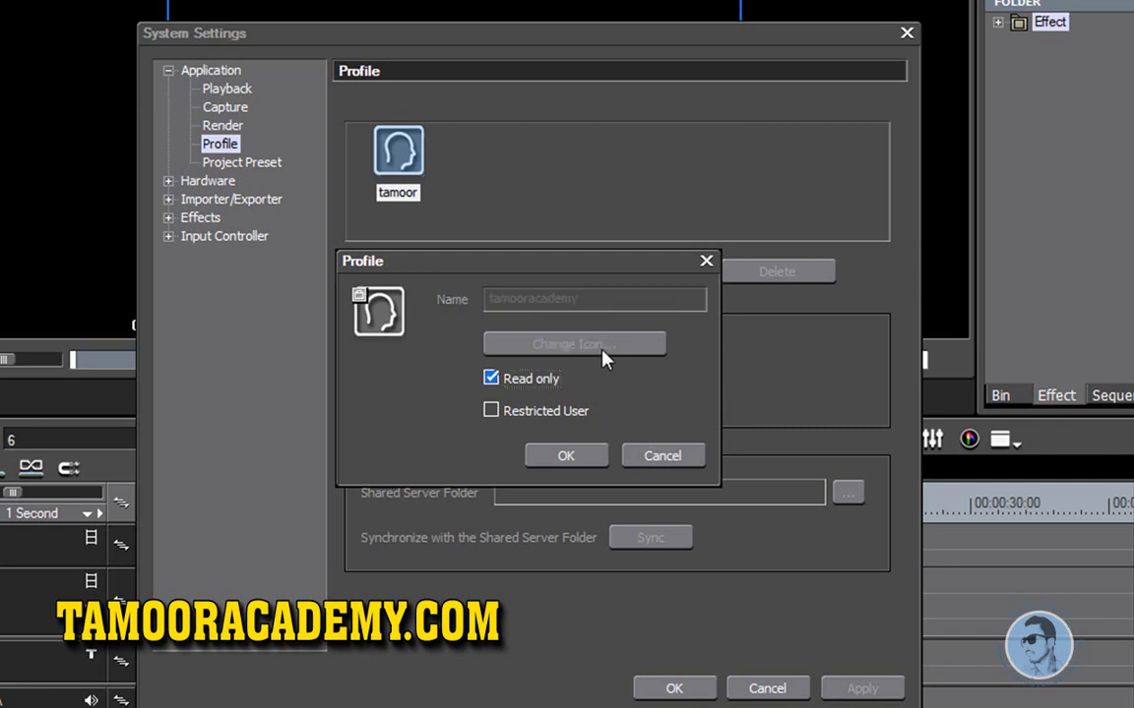
left_click(491, 410)
left_click(491, 378)
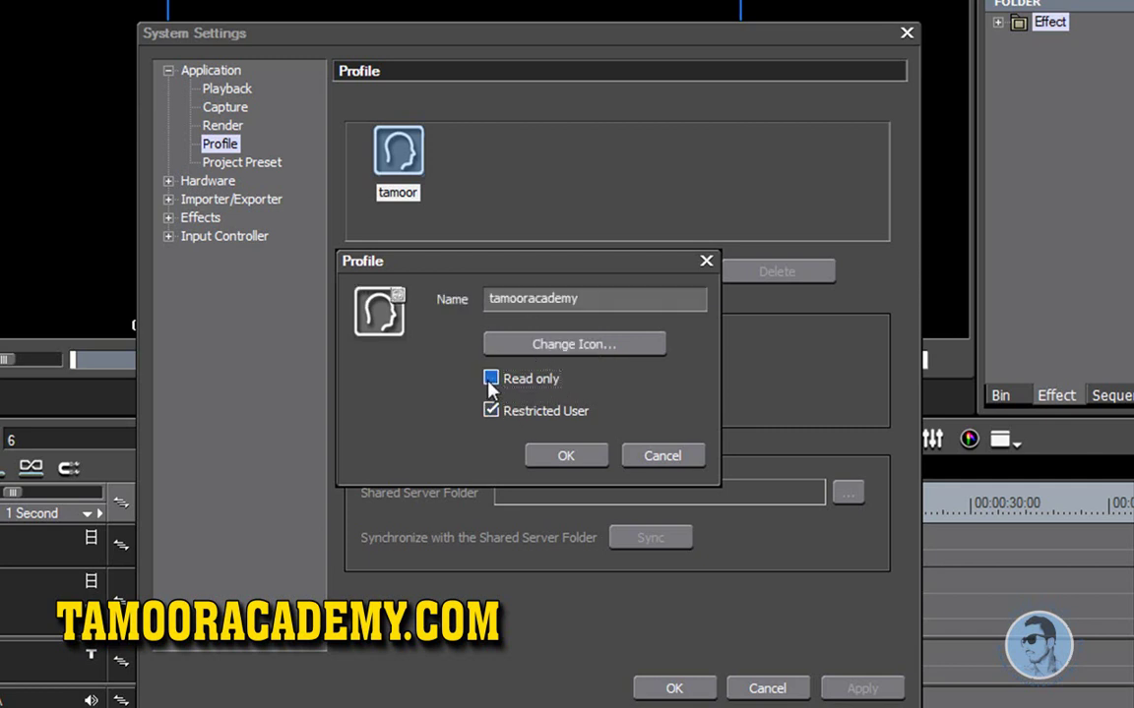
Step: Assign the green profile09.psd icon to the new profile and save the profile
left_click(603, 346)
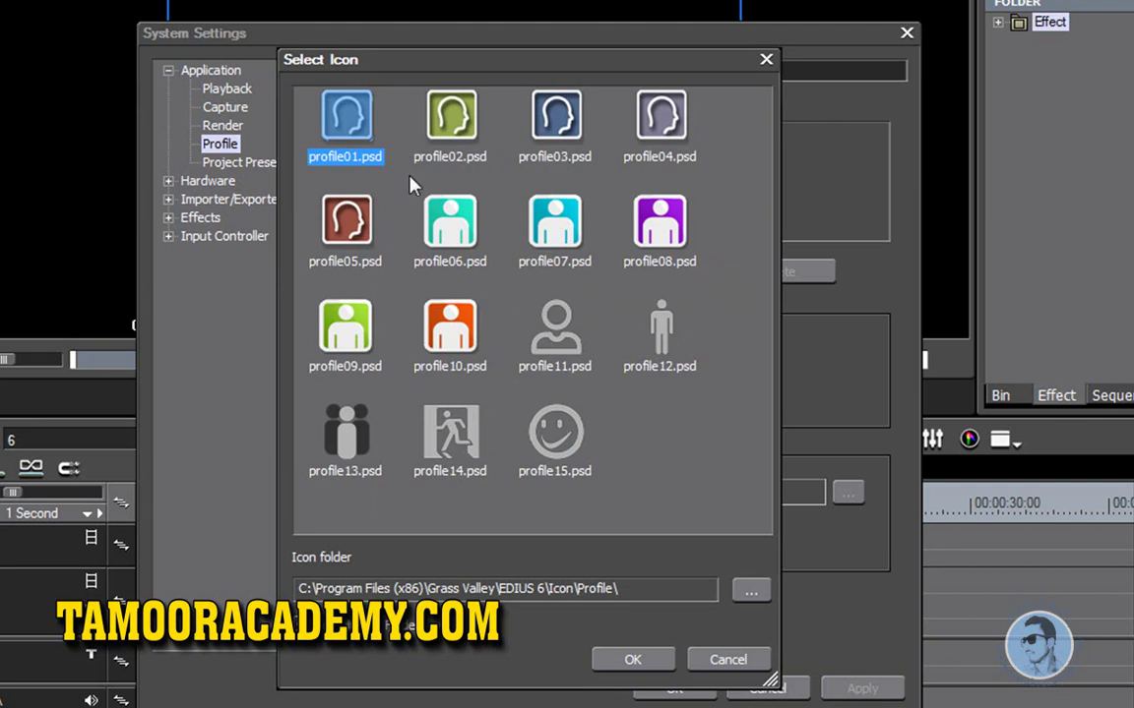
left_click(345, 326)
left_click(633, 659)
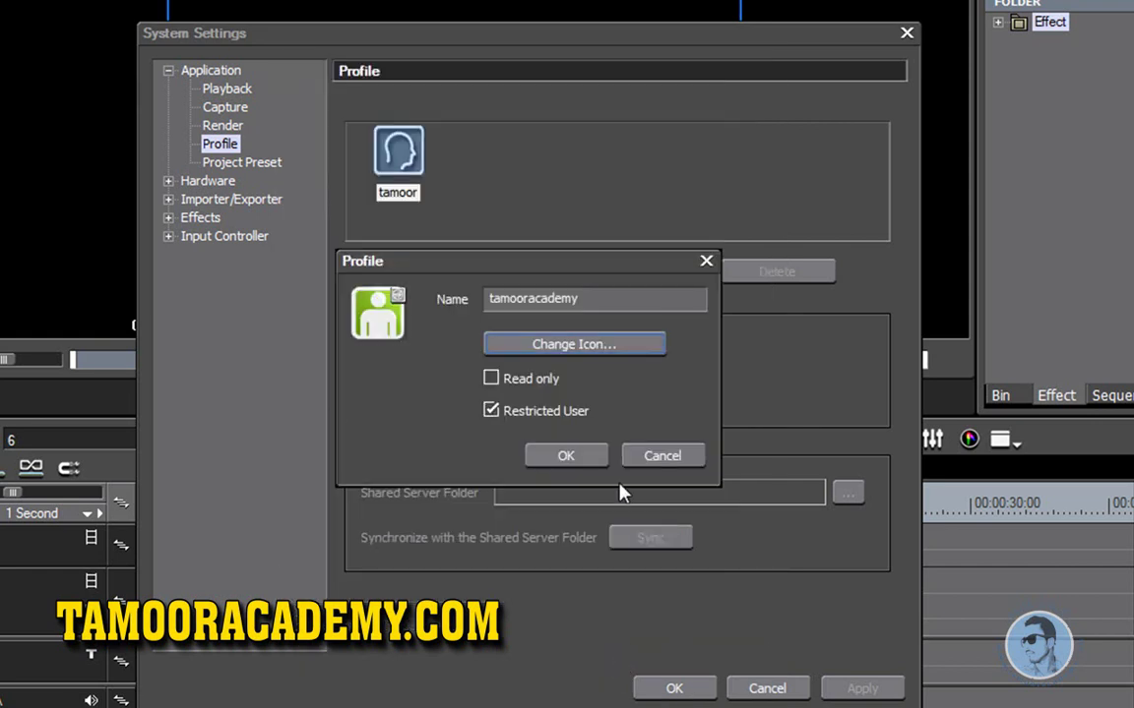
left_click(567, 456)
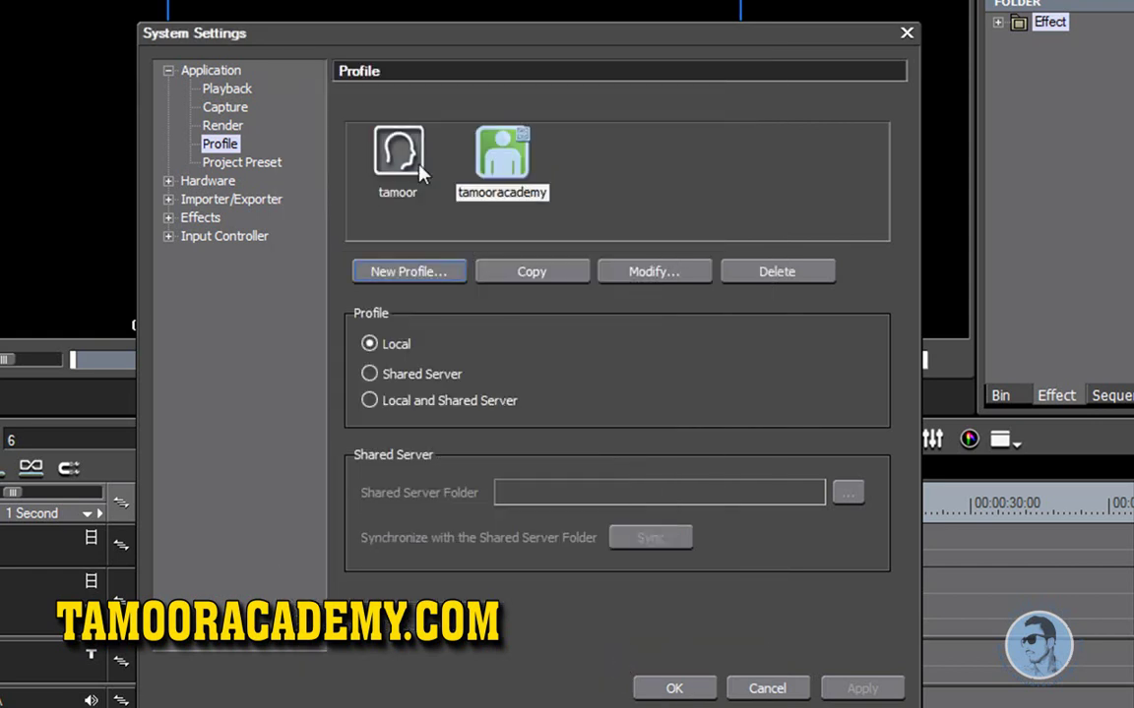
Step: Check the tamooracademy profile's properties without editing them, and delete that profile
left_click(532, 192)
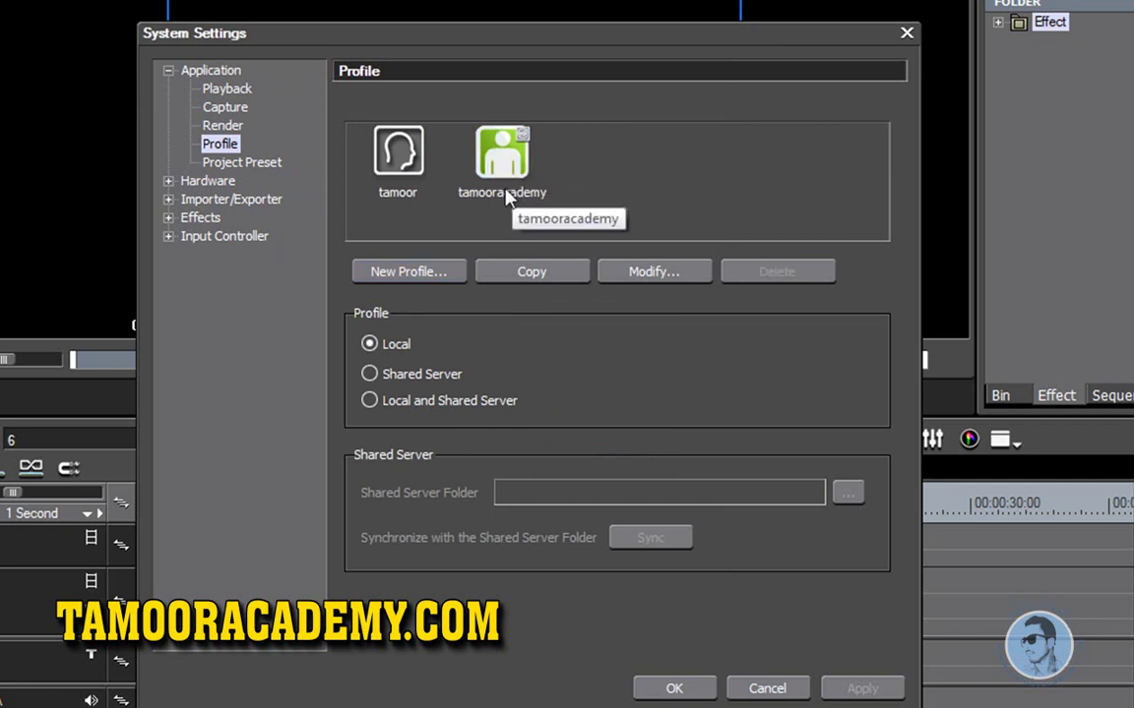
left_click(506, 190)
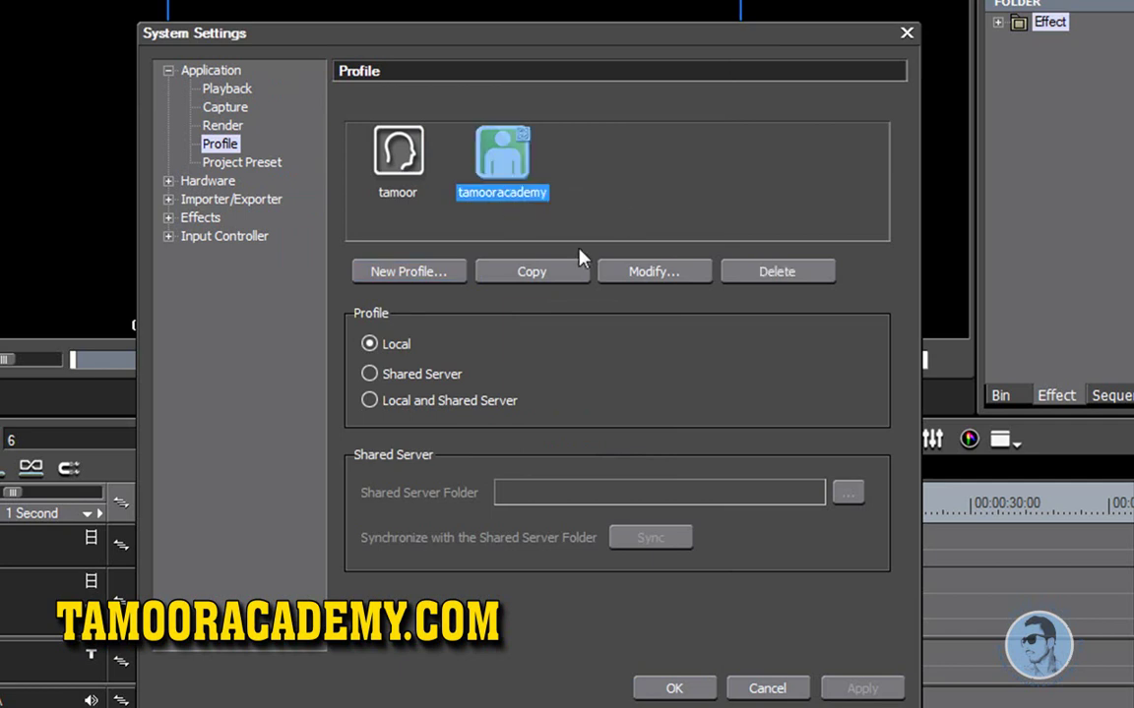
left_click(647, 275)
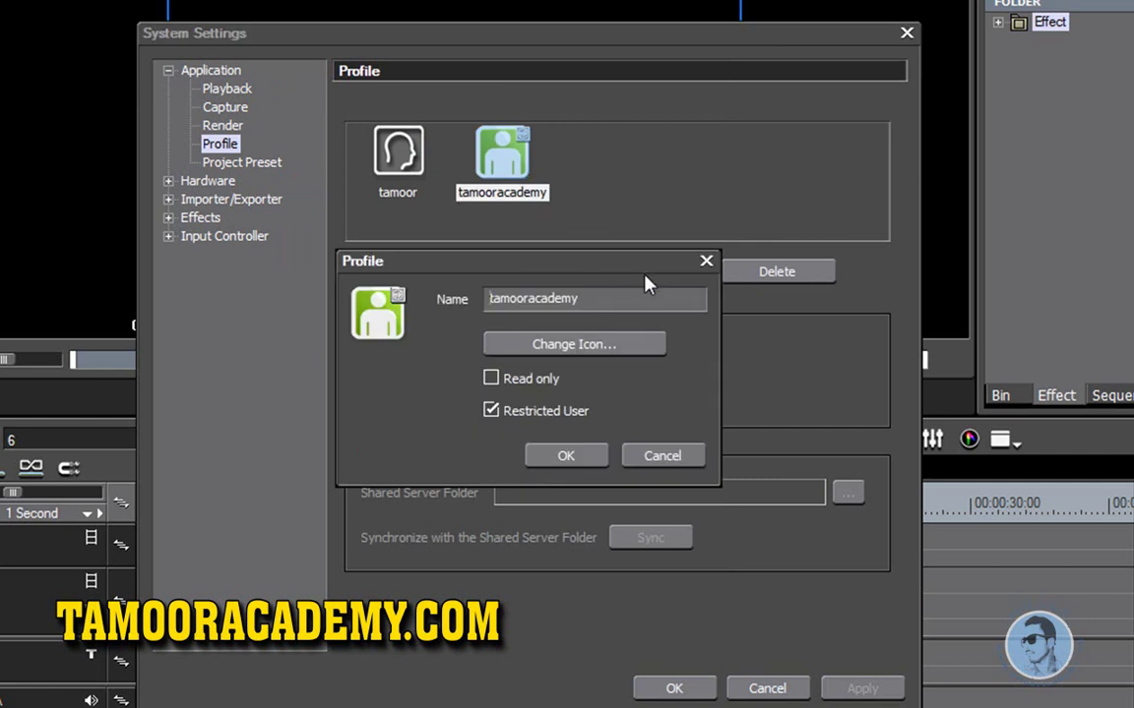
left_click(661, 460)
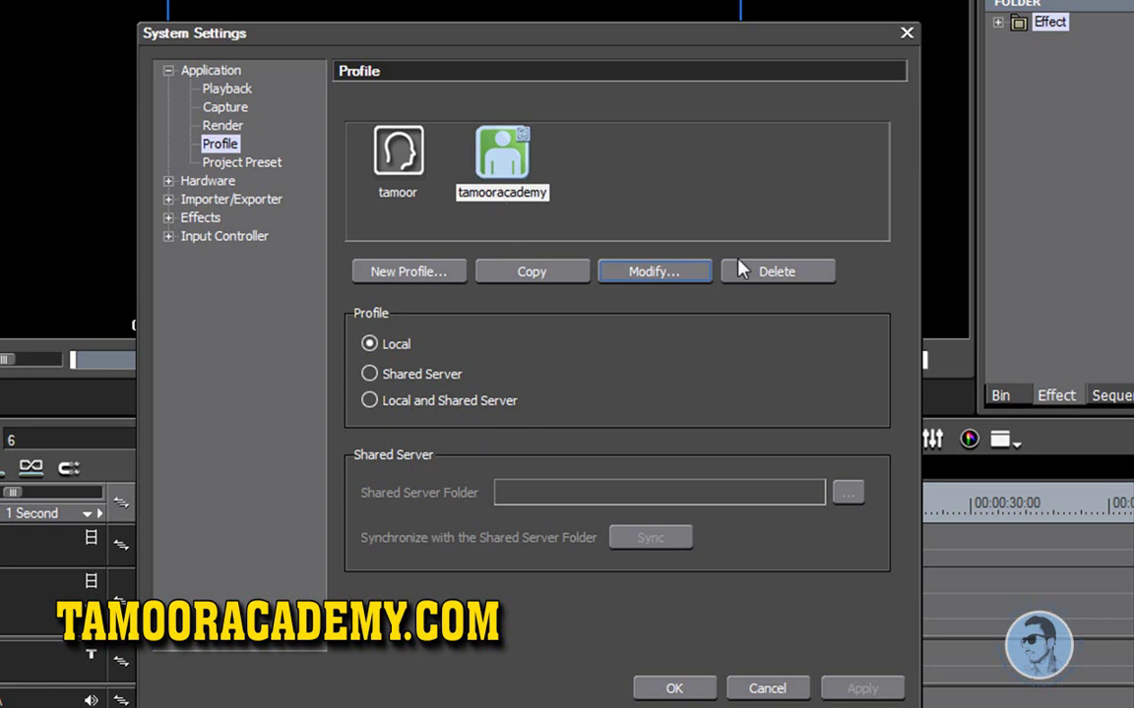
left_click(777, 275)
left_click(492, 406)
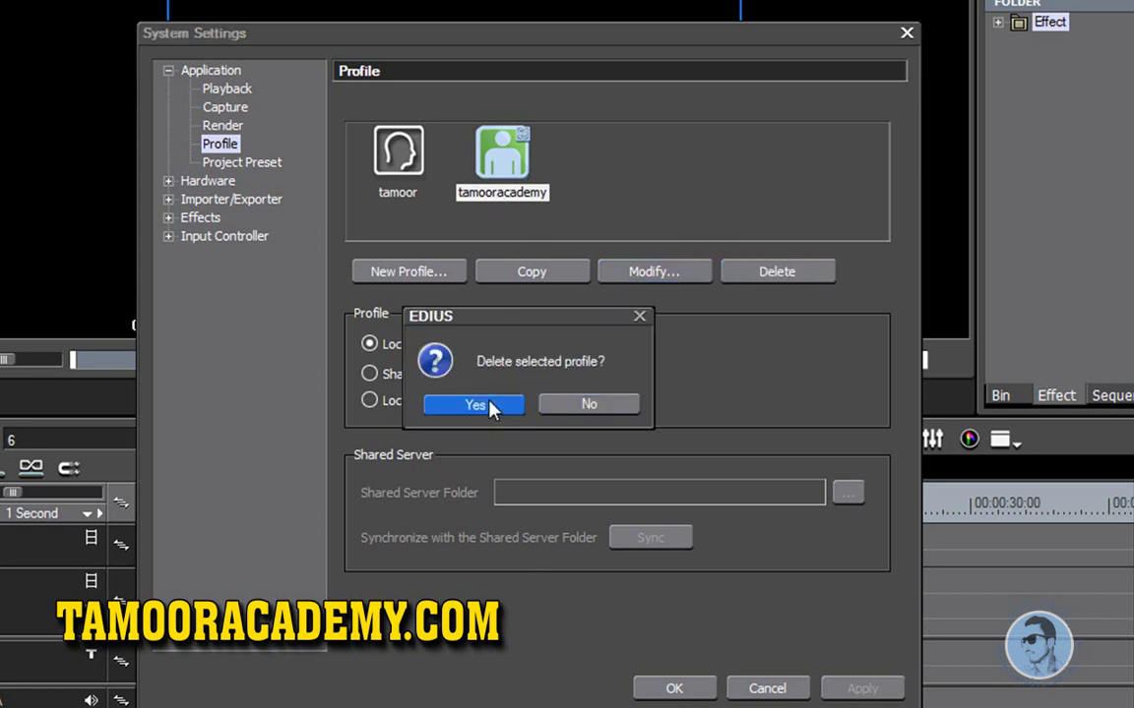
Step: View the project presets and inspect the editable settings of the HD 1920x1080 50i 16:9 8bit preset without changing them
left_click(244, 164)
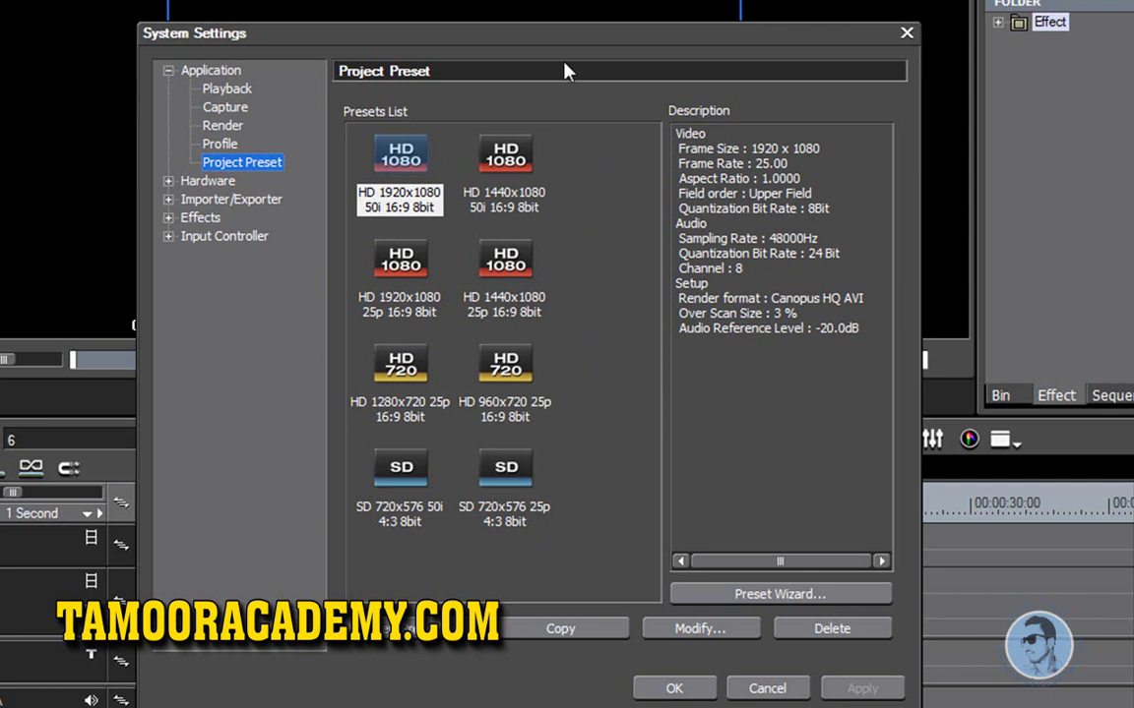
left_click_drag(566, 47, 604, 48)
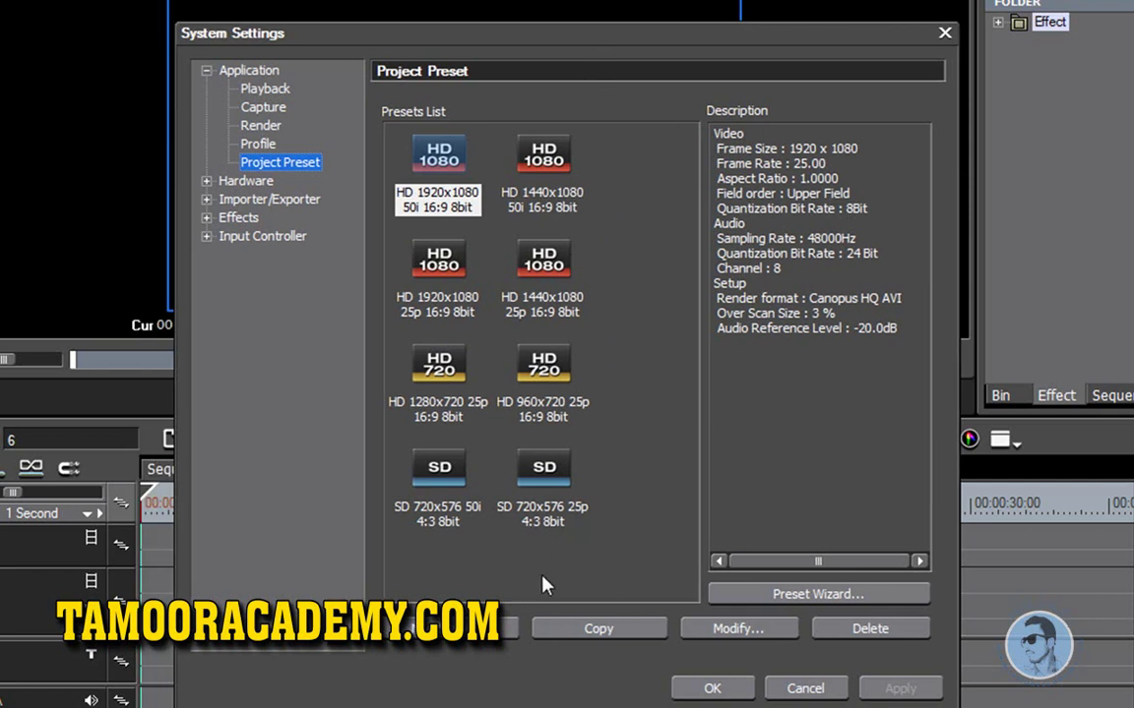
left_click(716, 638)
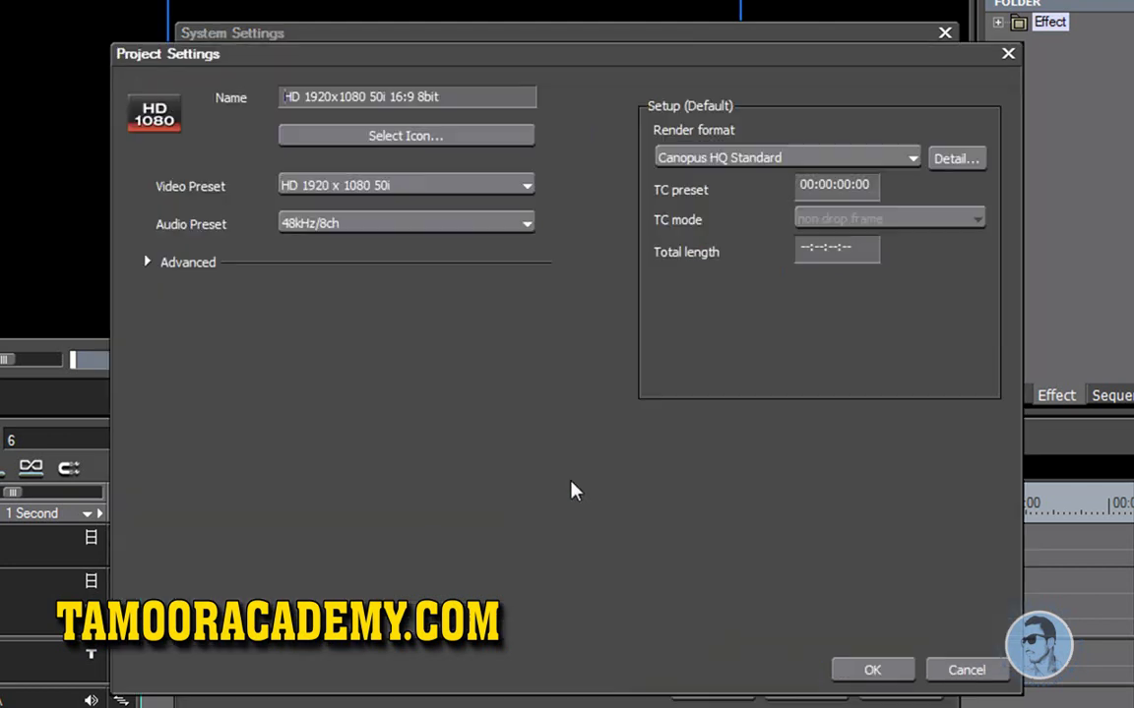
left_click(1007, 55)
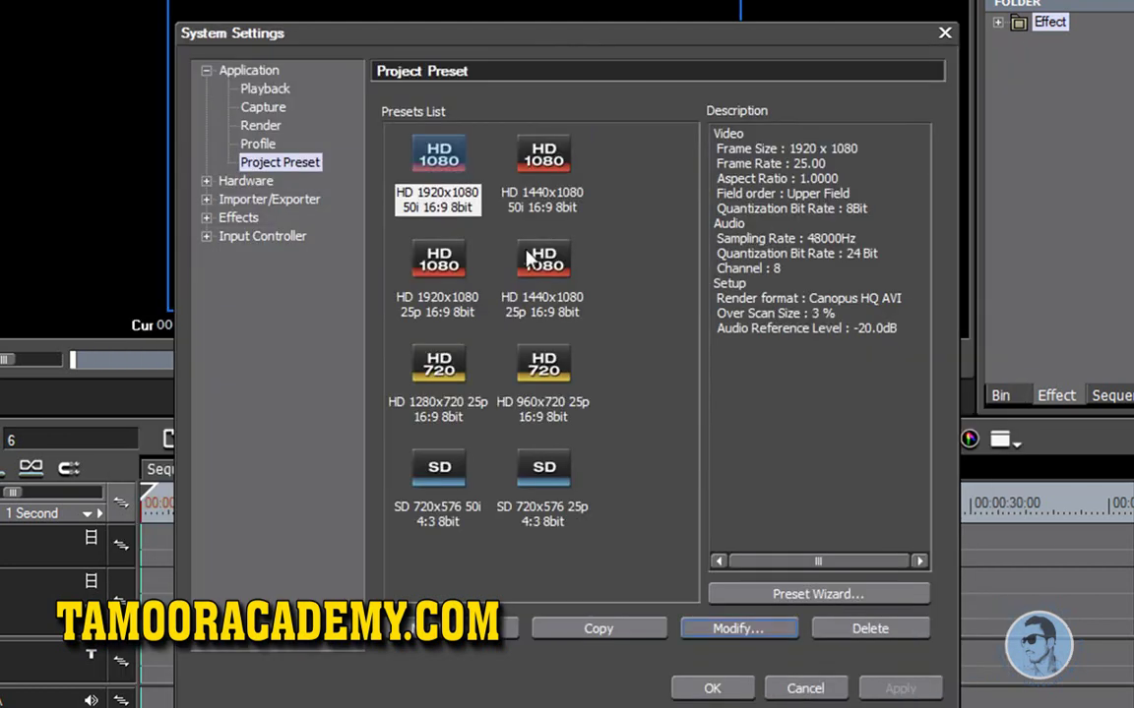
Step: Examine the Device Preset and Preview Device settings in the Hardware category
left_click(205, 72)
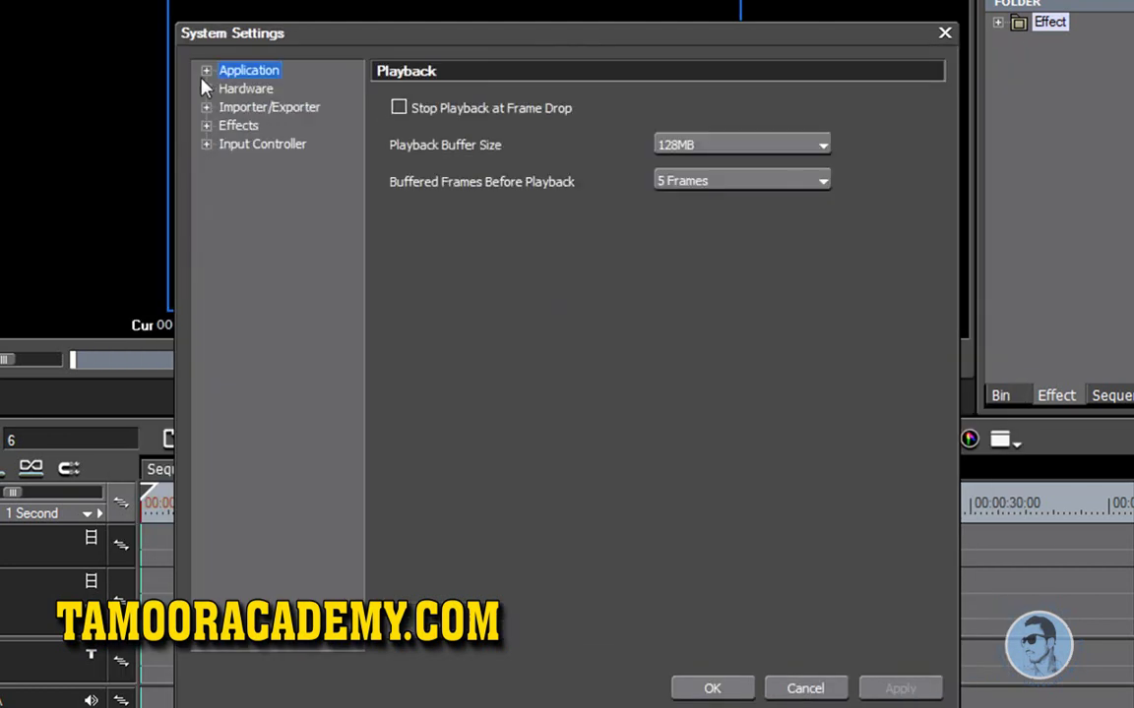
left_click(206, 90)
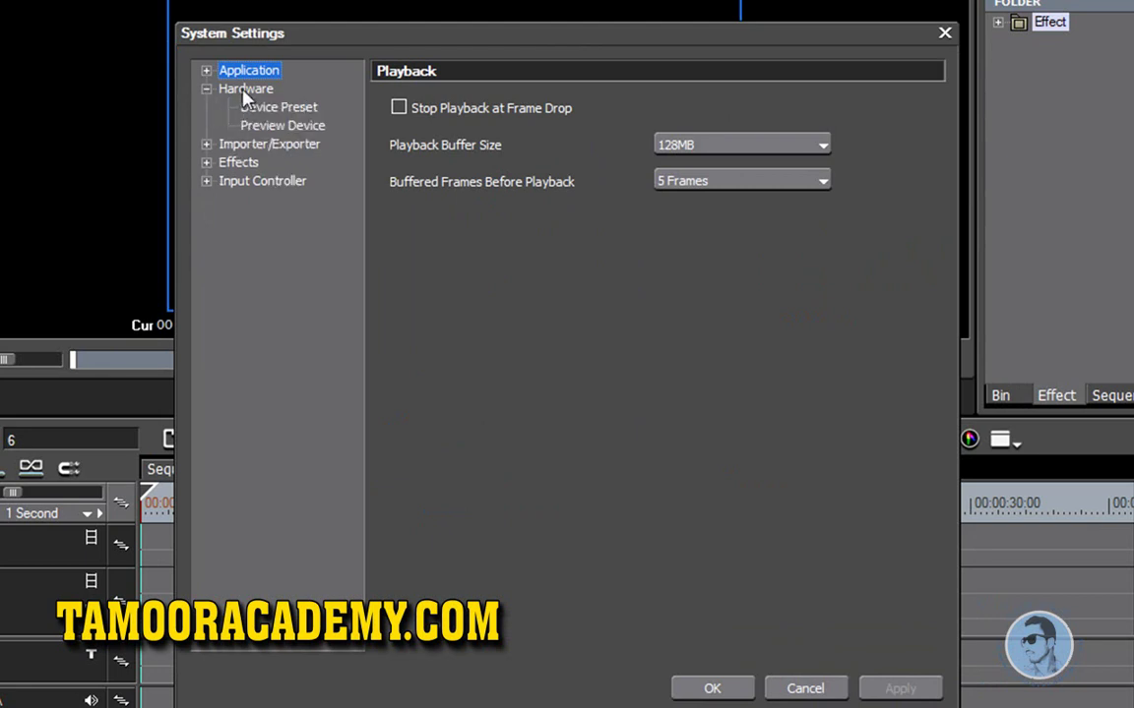
left_click(245, 89)
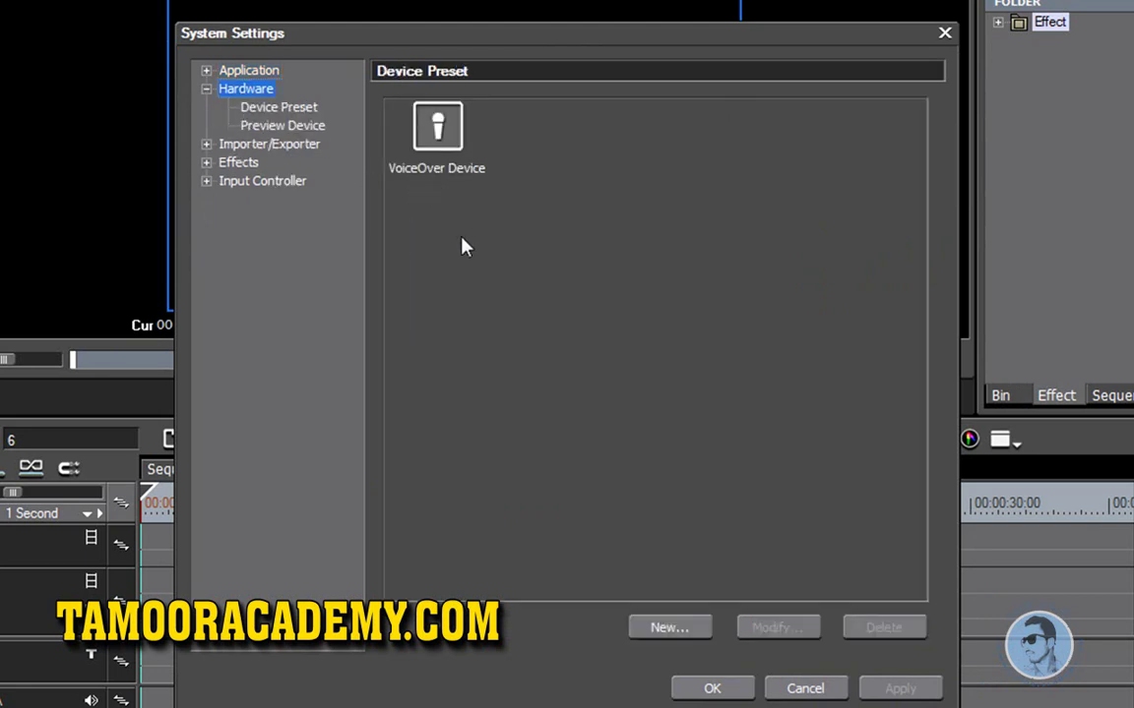
left_click(295, 111)
left_click(295, 126)
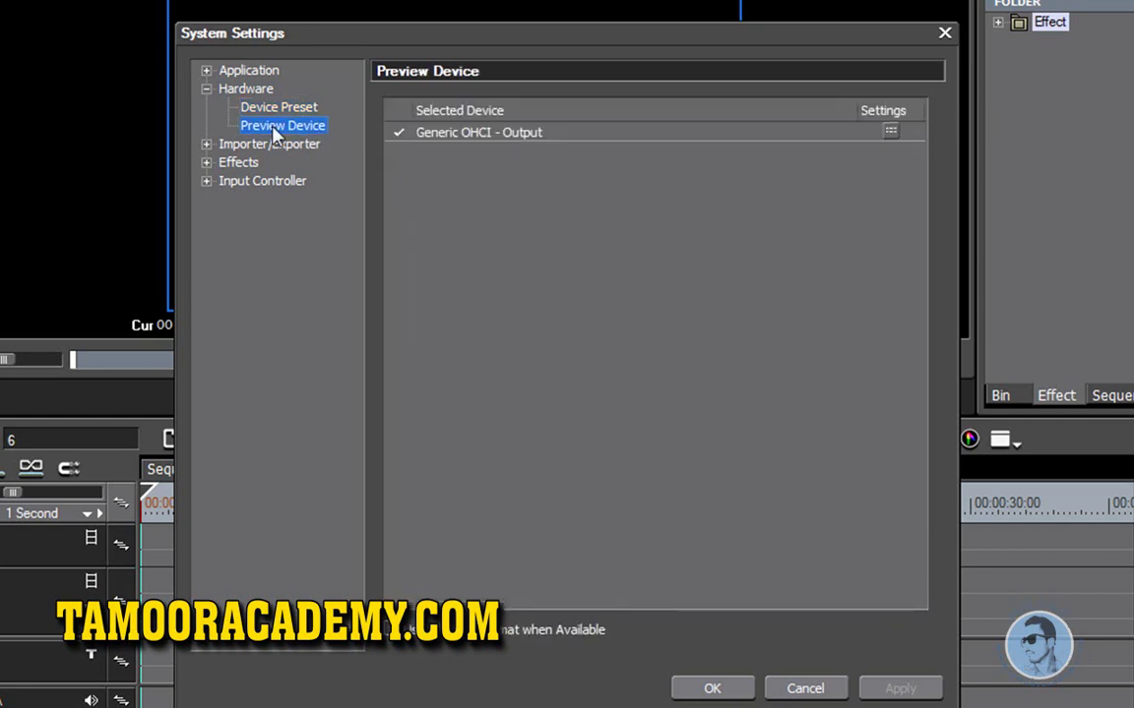
left_click(216, 92)
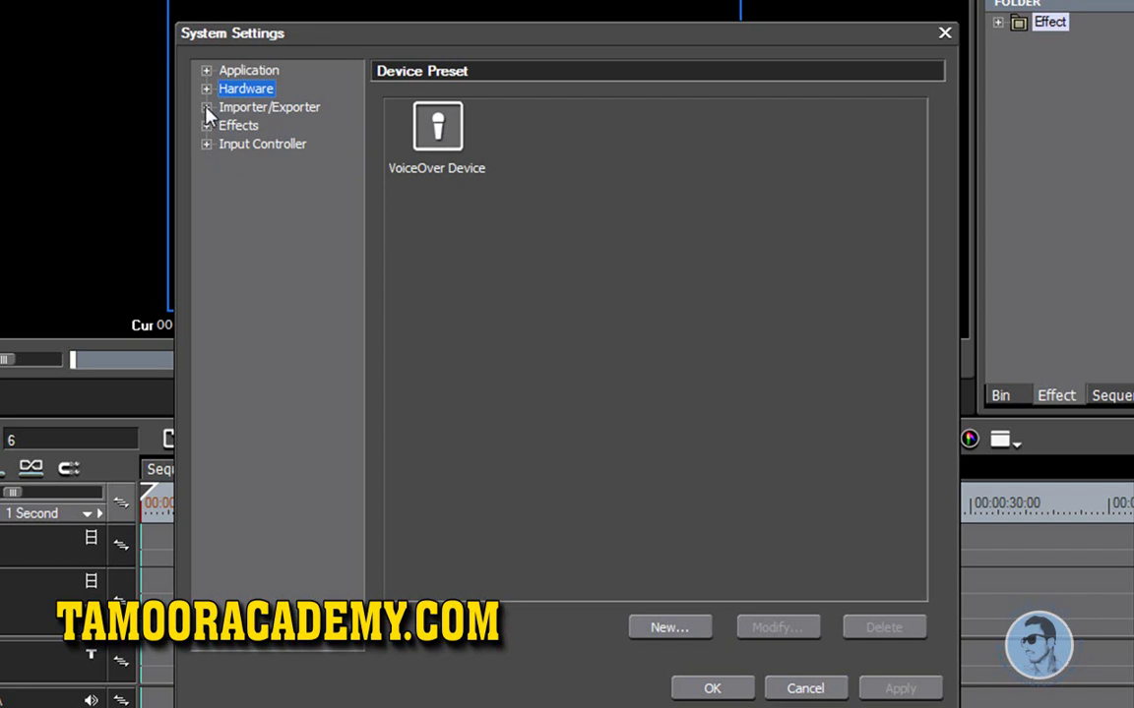
Step: Examine the AVCHD, Audio CD/DVD and Still Image settings in the Importer/Exporter category
left_click(231, 108)
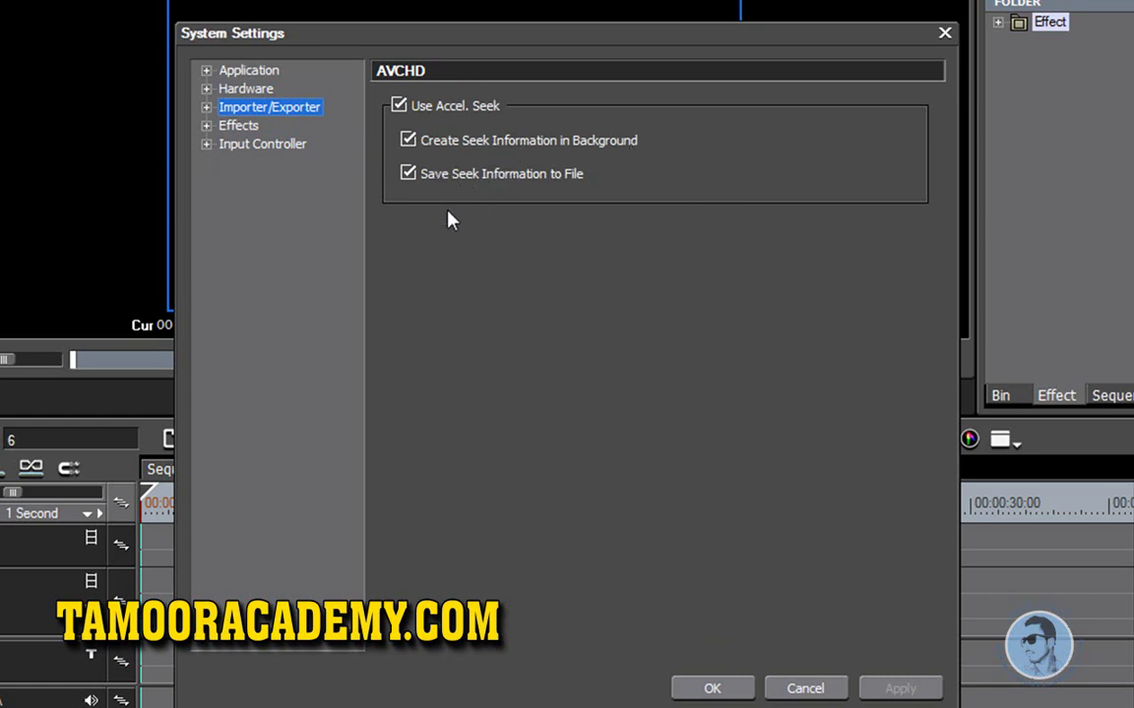
left_click(206, 108)
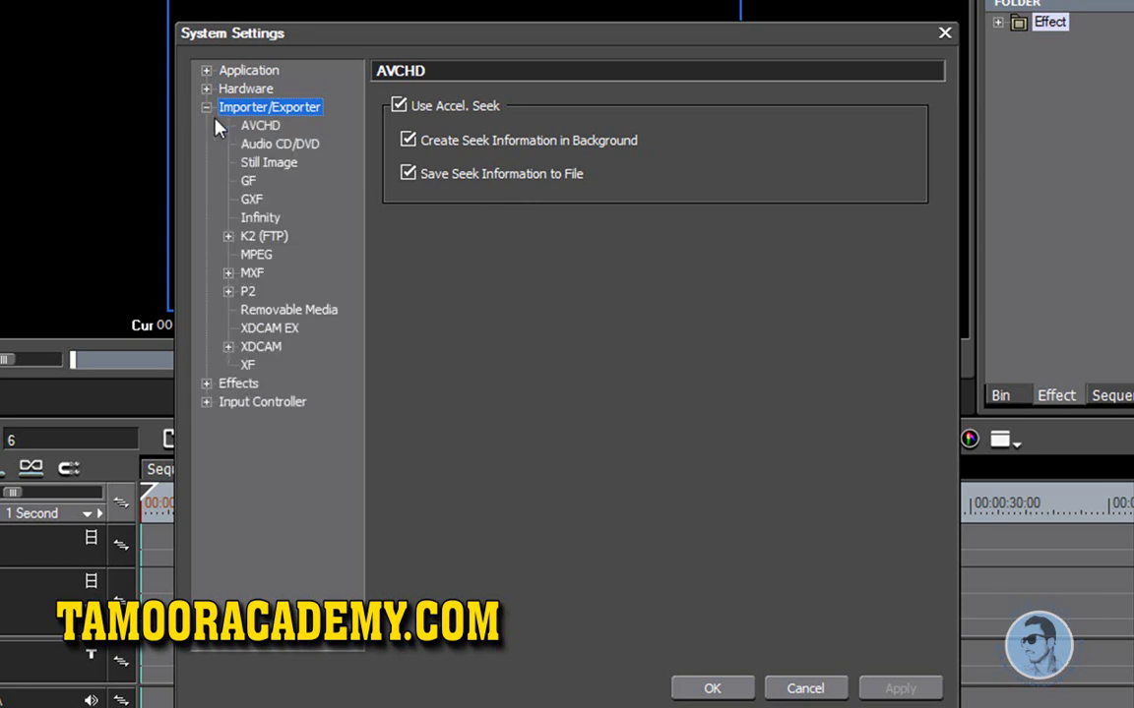
left_click(271, 145)
left_click(273, 165)
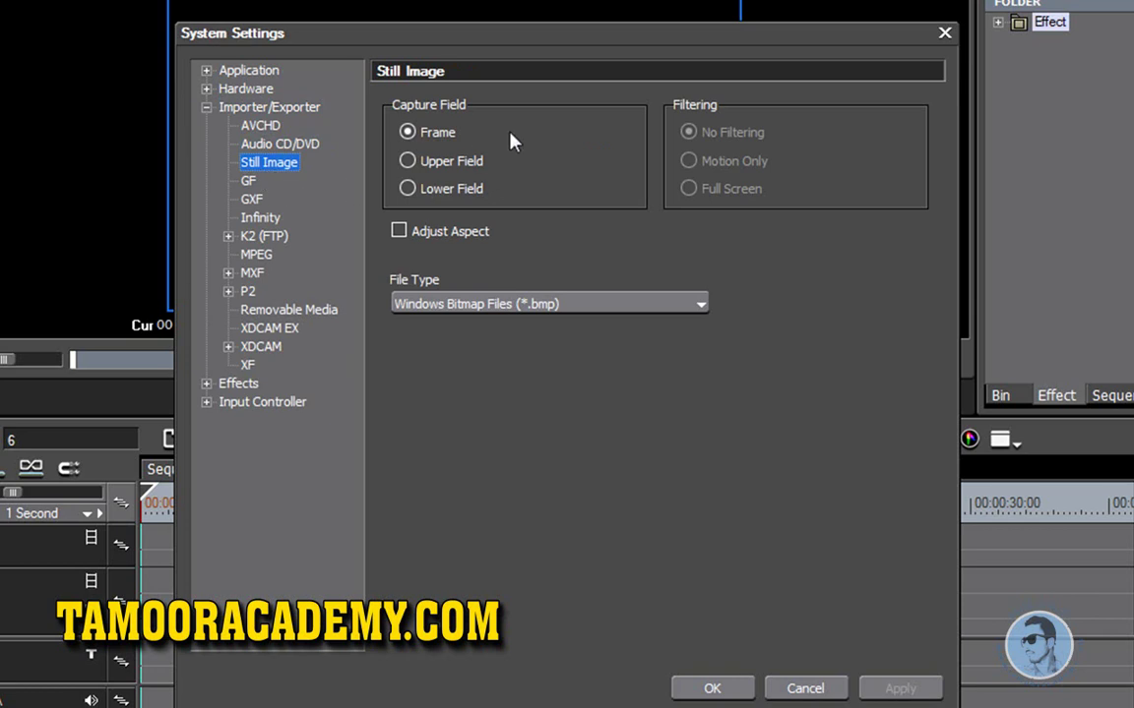
Step: Examine the GF, GXF, Infinity, MPEG and XDCAM settings in the Importer/Exporter category, revisit Audio CD/DVD, and collapse the category
left_click(248, 182)
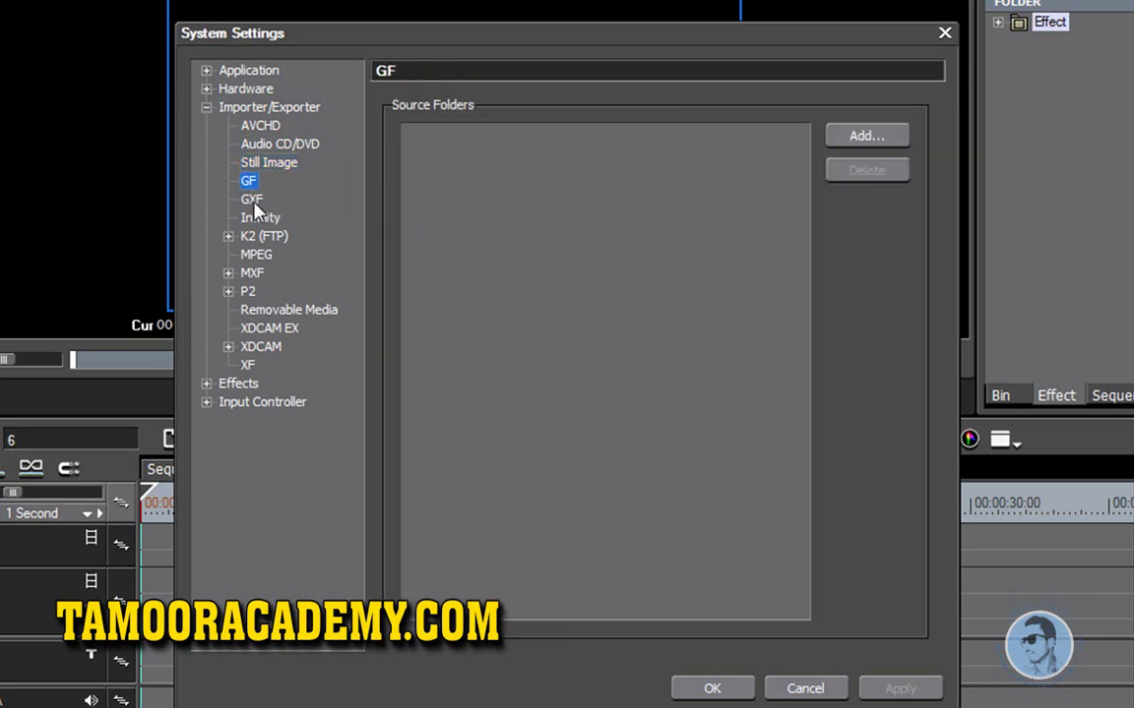
left_click(252, 200)
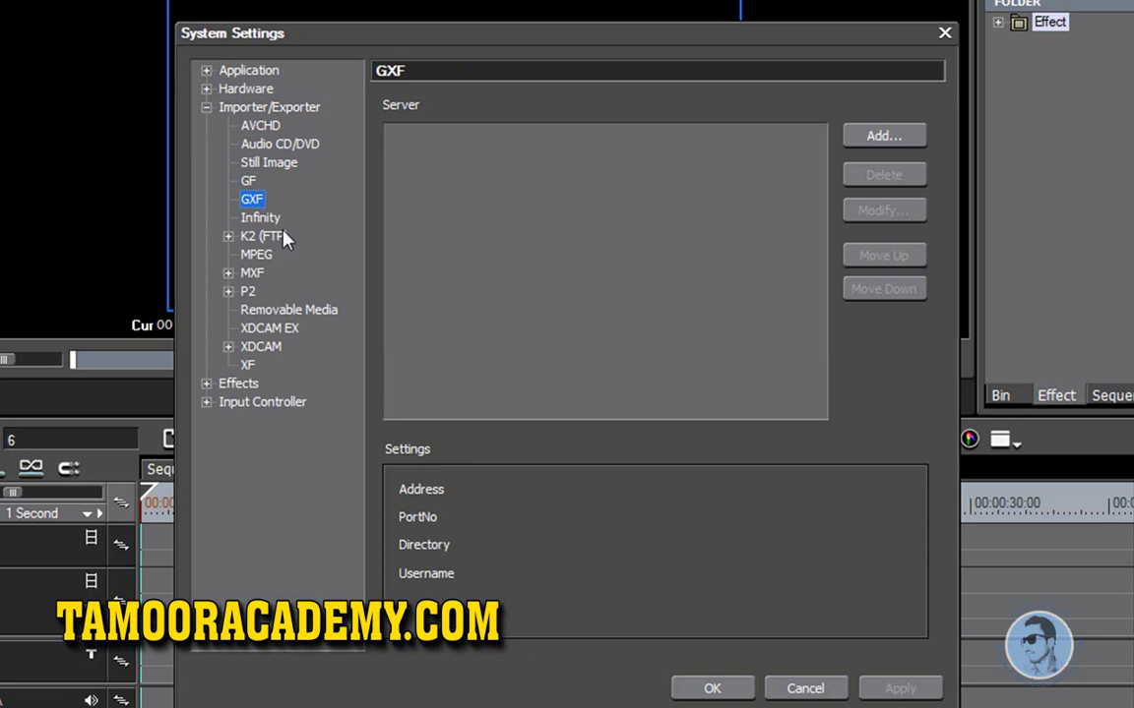
left_click(262, 219)
left_click(256, 256)
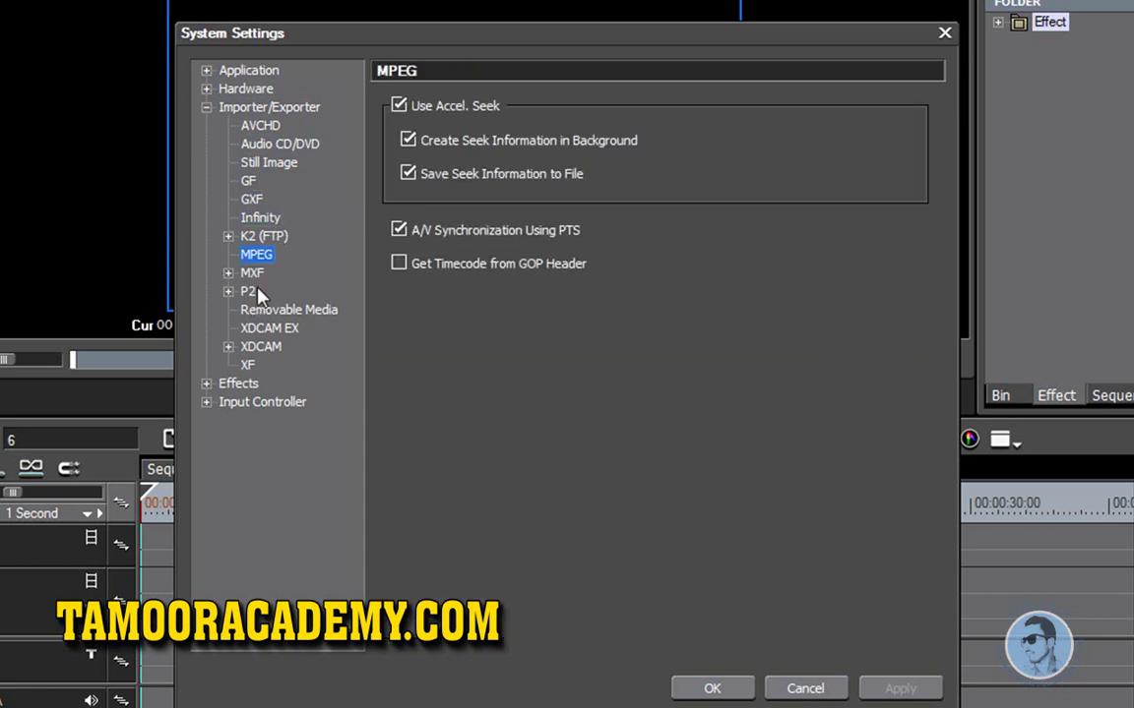
left_click(264, 347)
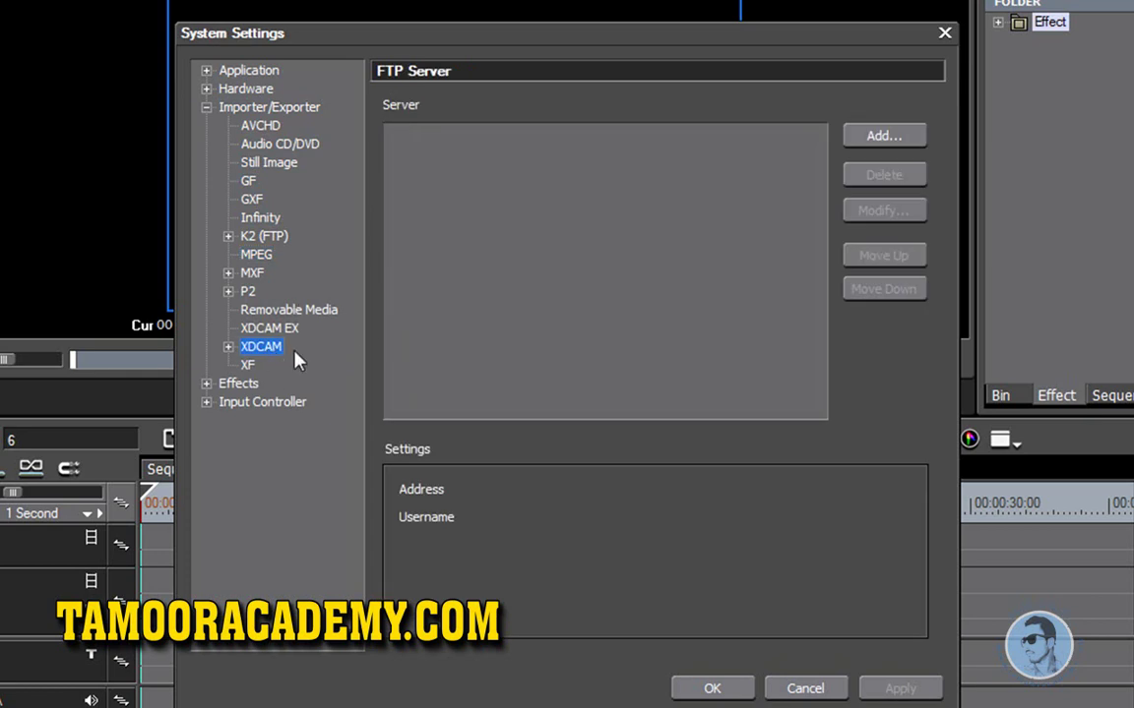
left_click(262, 126)
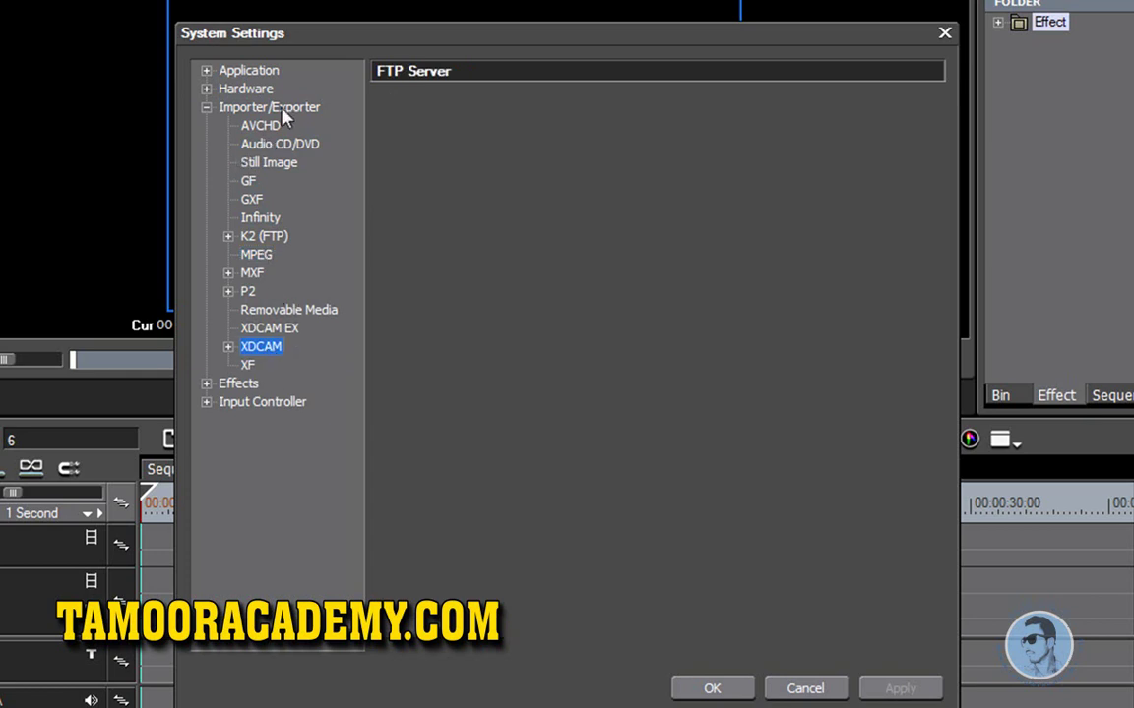
left_click(266, 145)
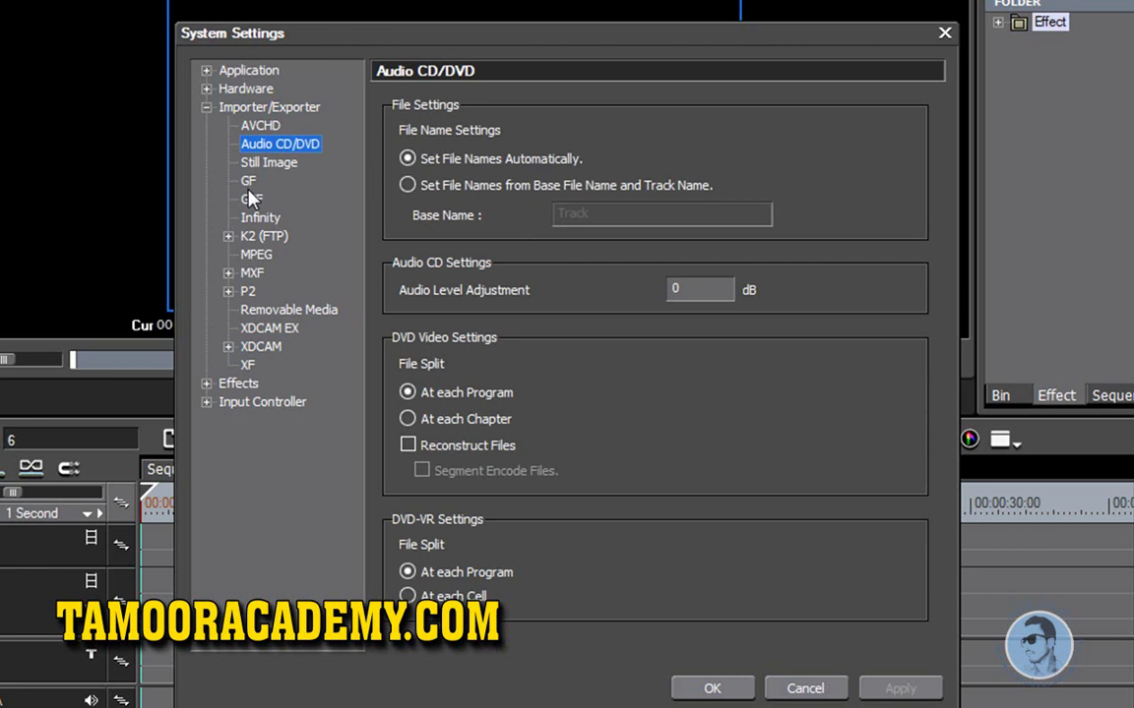
left_click(246, 218)
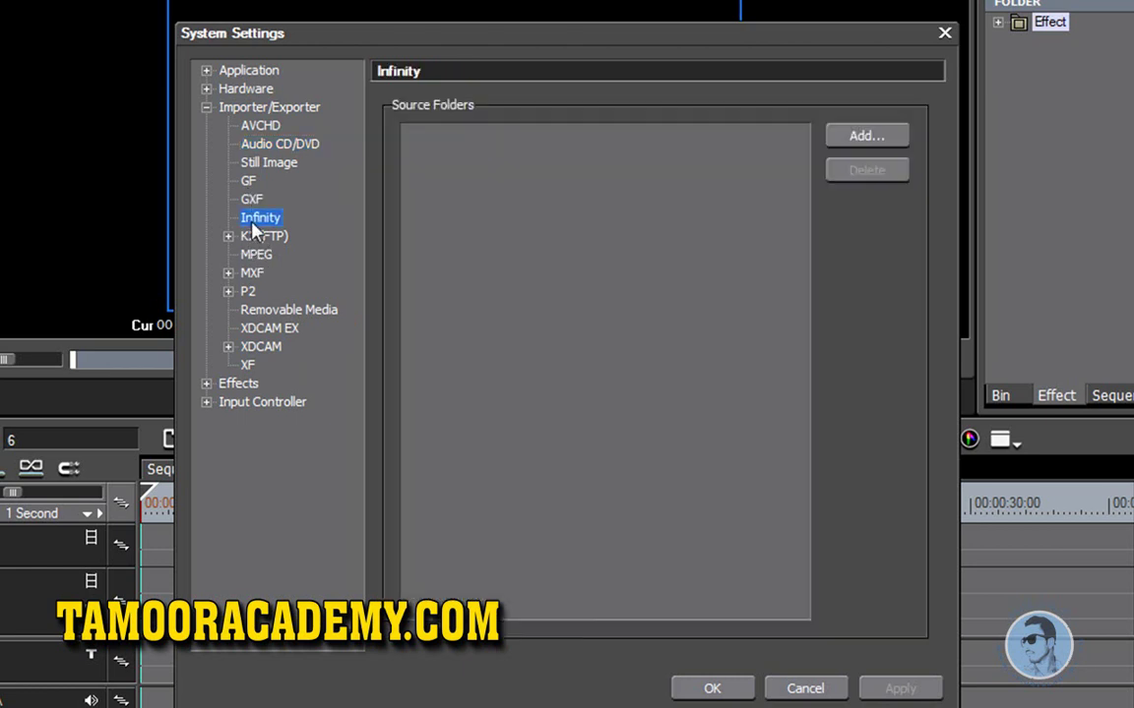
left_click(206, 107)
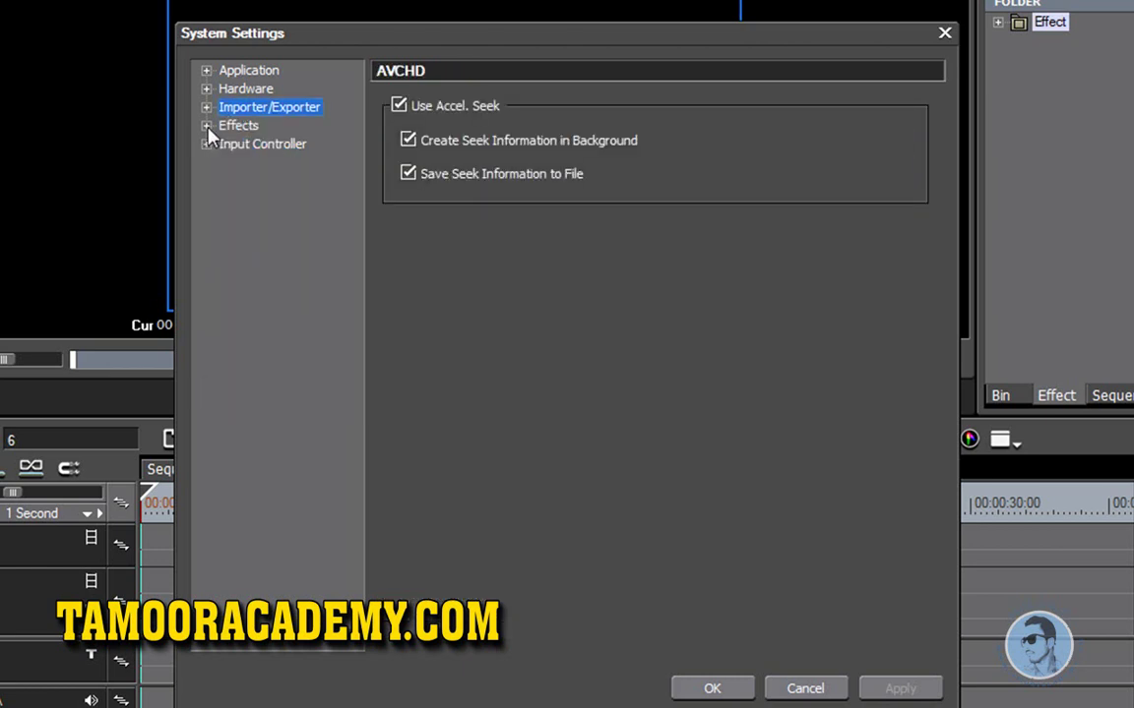
Step: Examine the After Effects Plug-in Bridge and GPUfx settings in the Effects category, including the multisample options, and close the system settings
left_click(206, 126)
left_click(232, 127)
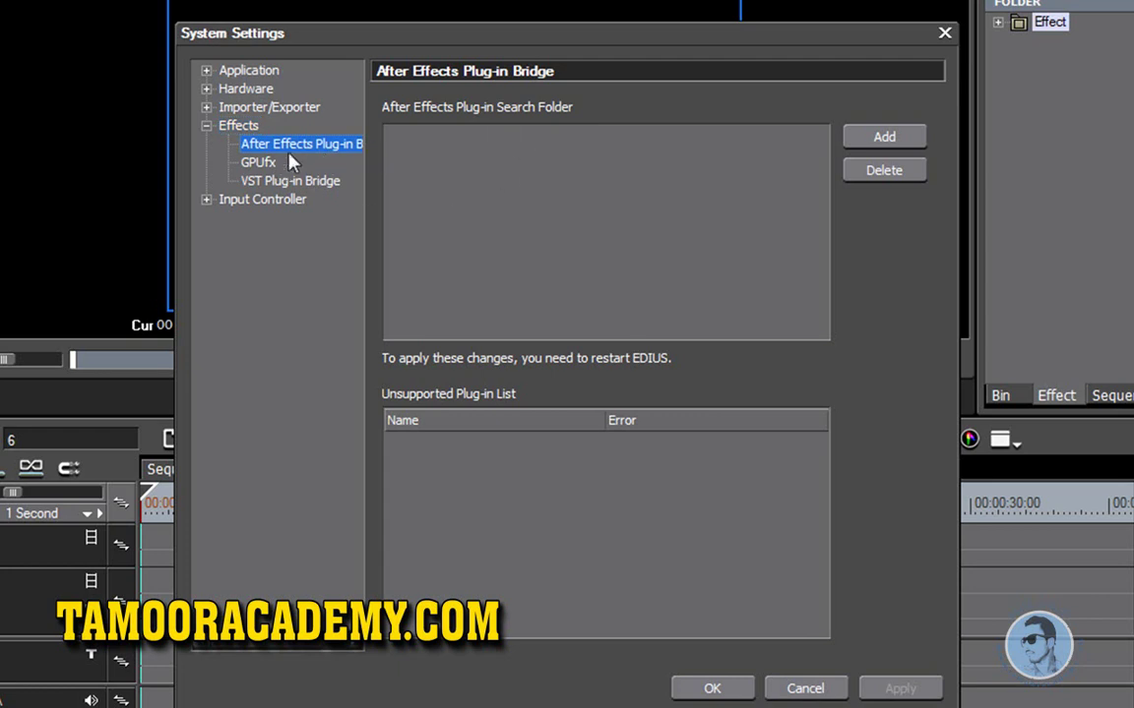
left_click(259, 164)
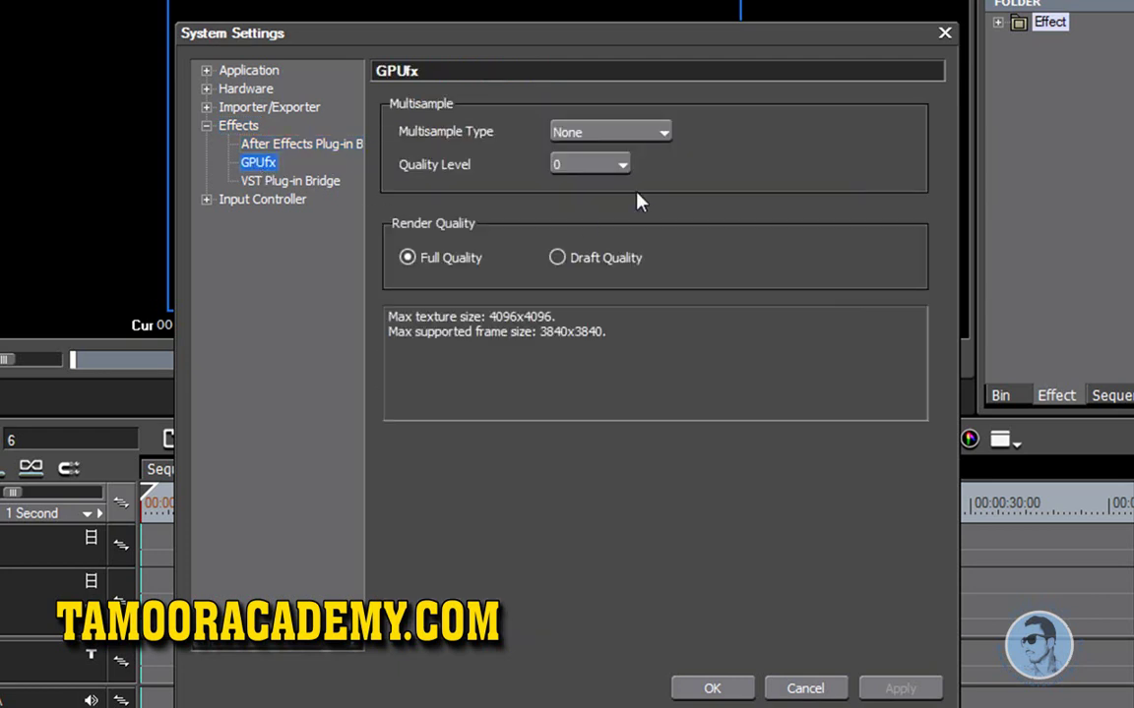
left_click_drag(714, 54, 638, 54)
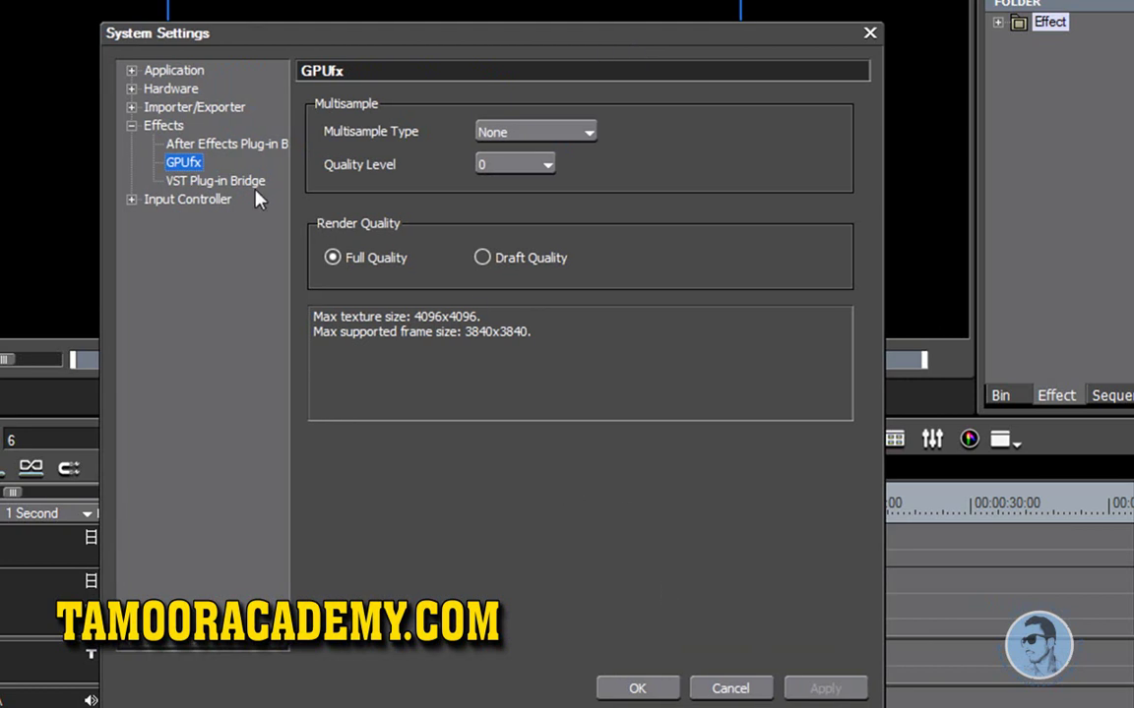
left_click(581, 138)
left_click(576, 153)
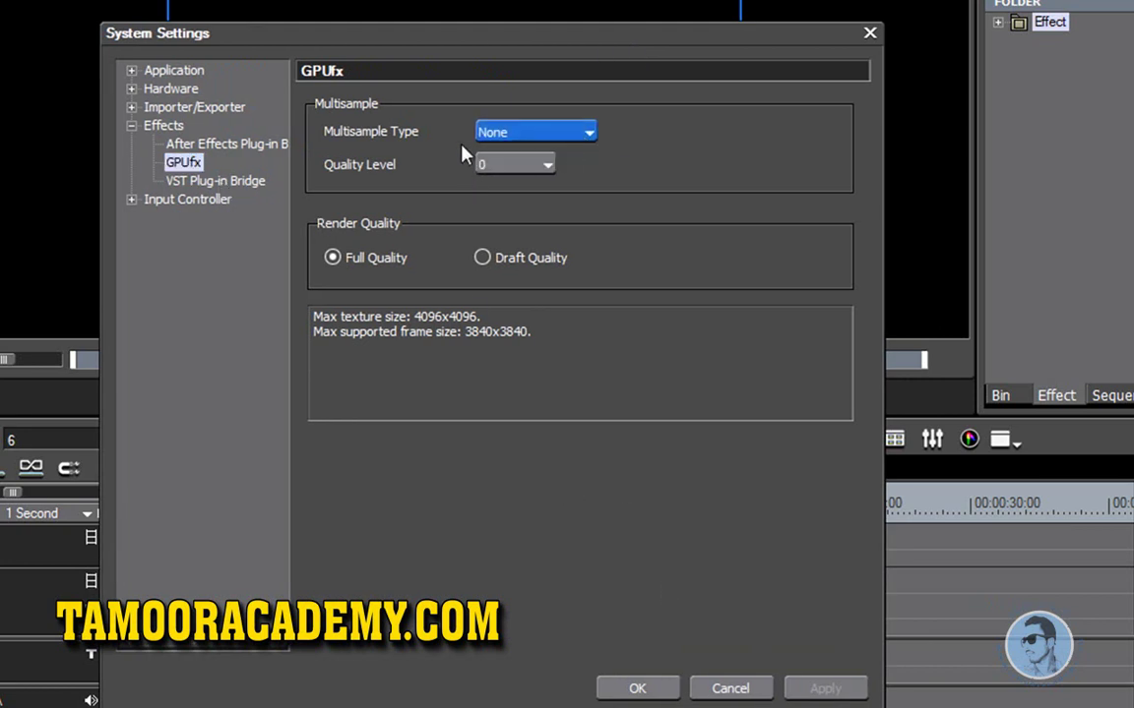
left_click(527, 168)
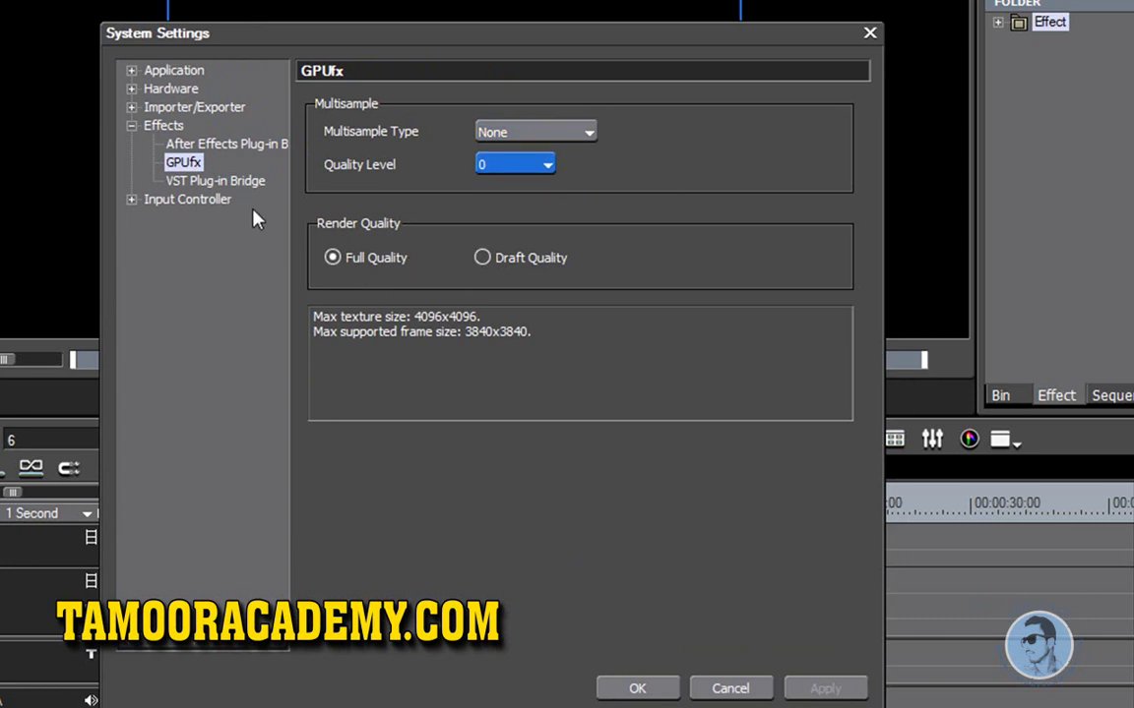
left_click(641, 689)
Step: Browse the GPU transitions in the Effect folder tree and collapse the tree again
left_click(999, 24)
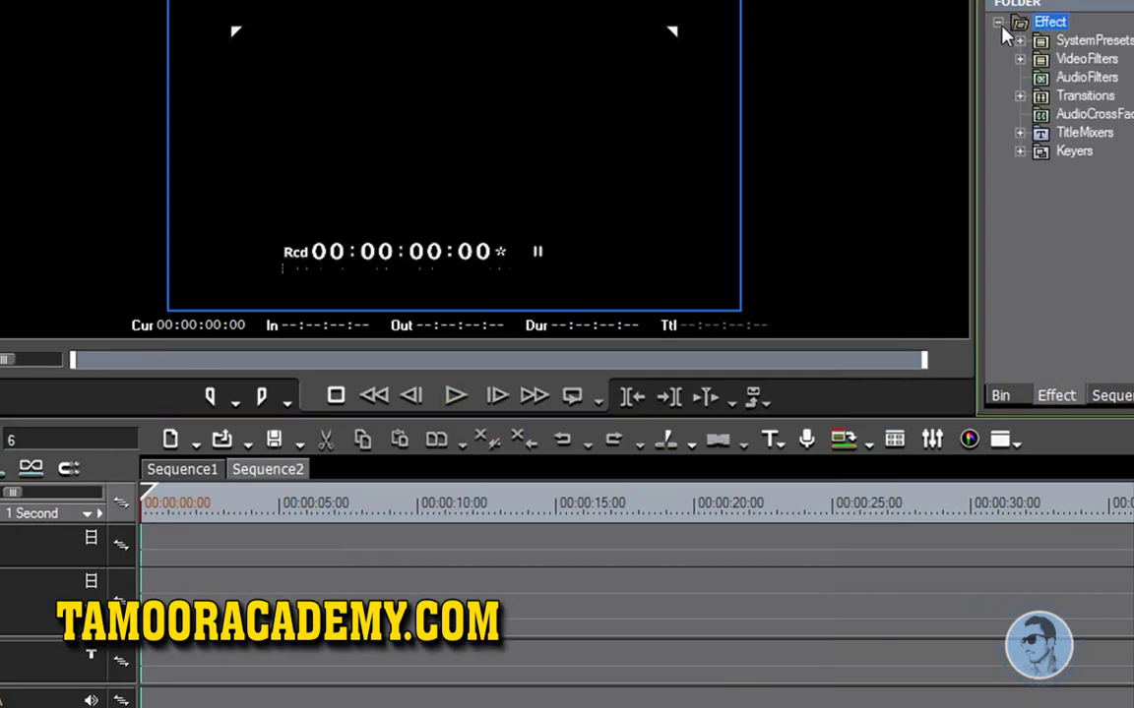
left_click(1020, 97)
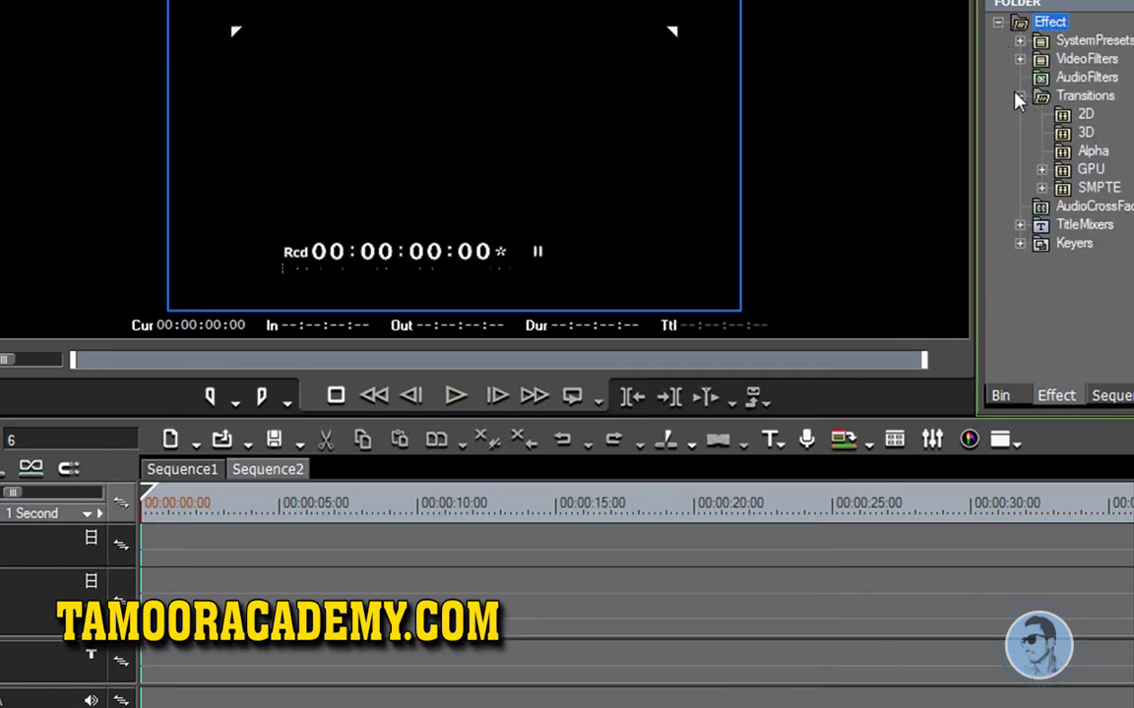
left_click(1043, 171)
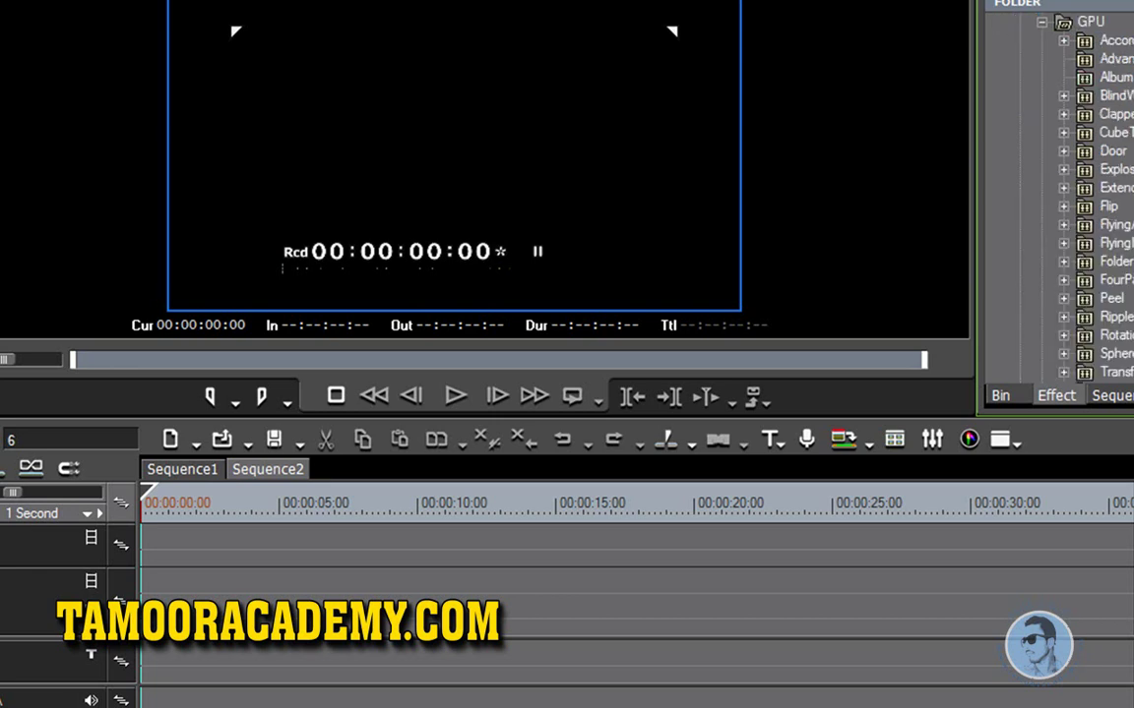
scroll(1058, 197, "down", 2)
scroll(1058, 196, "up", 4)
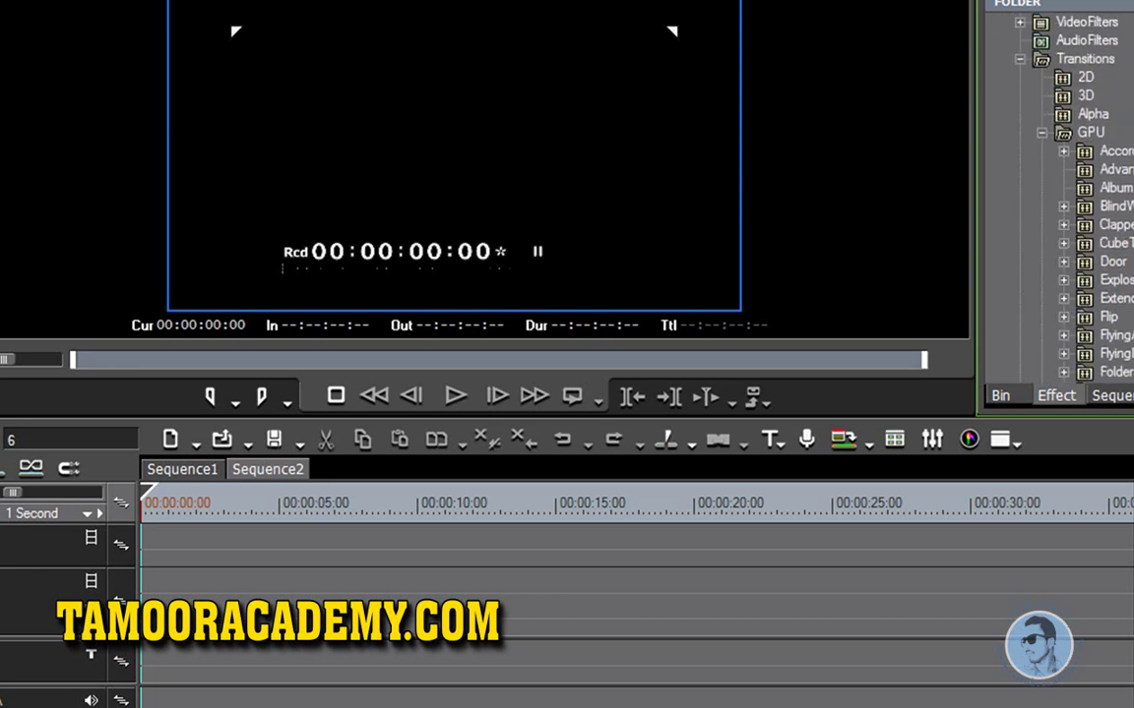
scroll(1058, 196, "up", 1)
left_click(1042, 151)
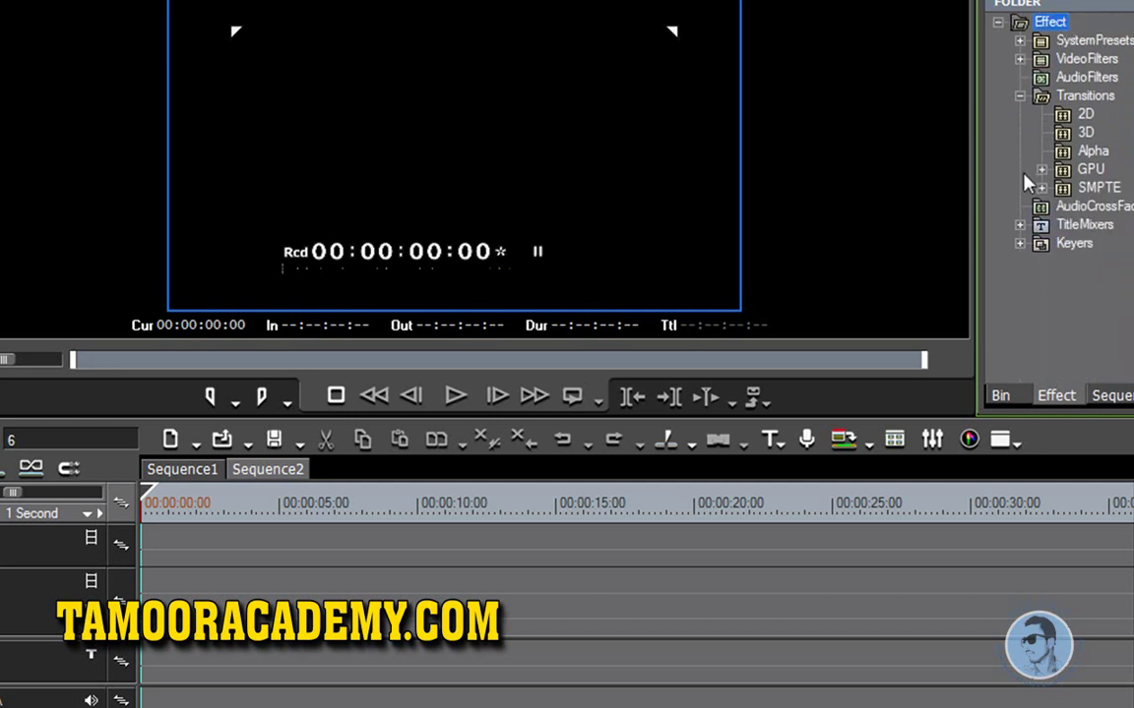
left_click(1020, 97)
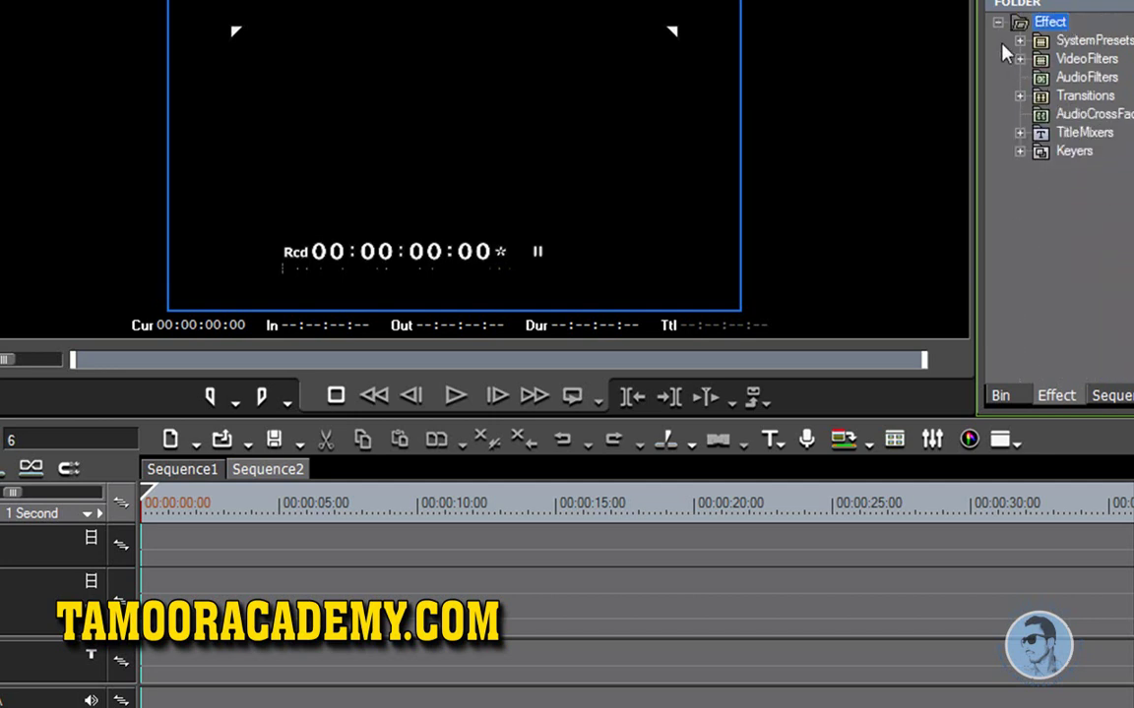
left_click(998, 23)
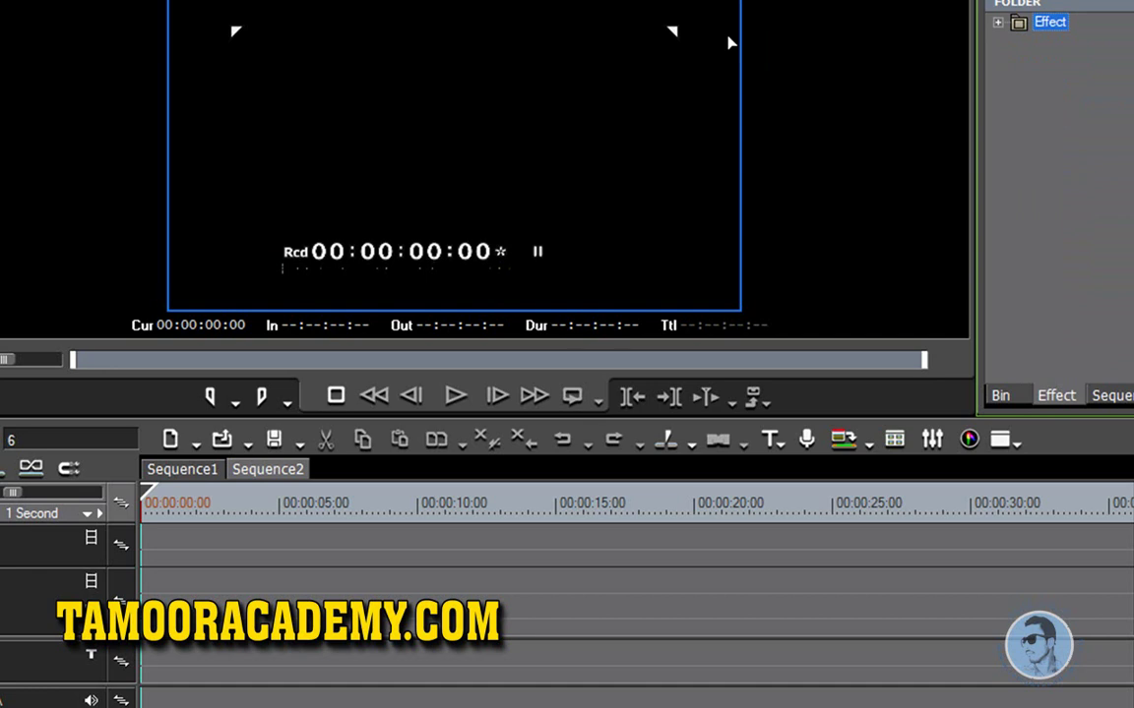
Step: Reopen the system settings and examine the VST Plug-in Bridge page in the Effects category
left_click(567, 3)
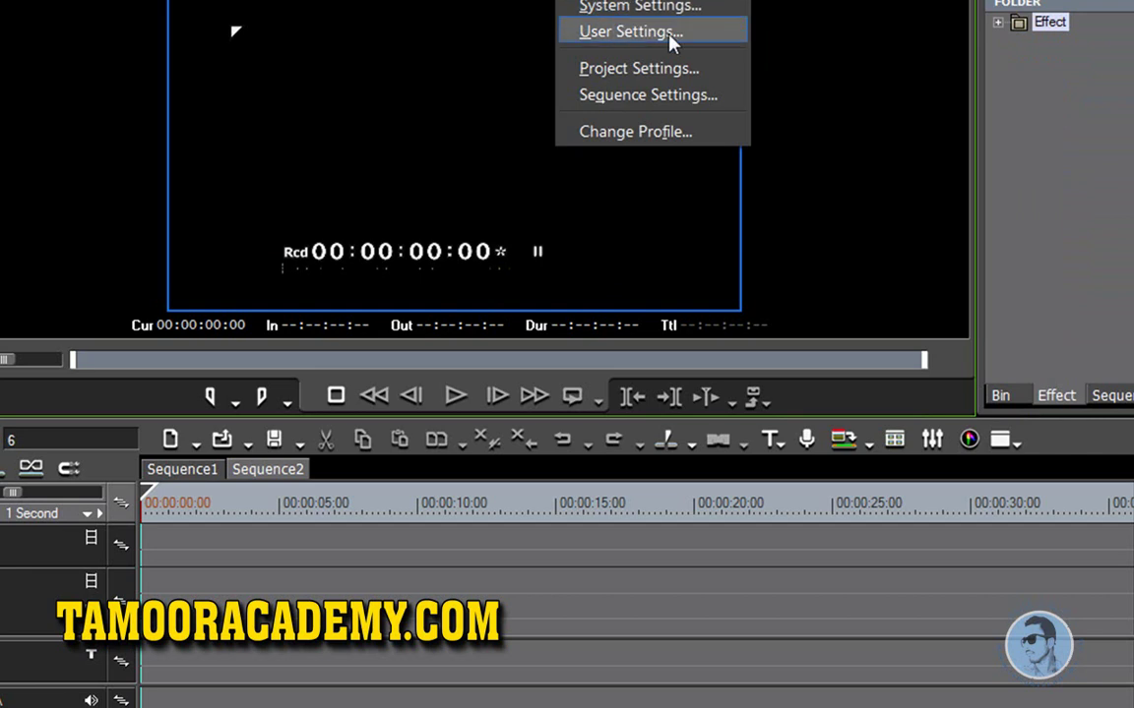
left_click(671, 8)
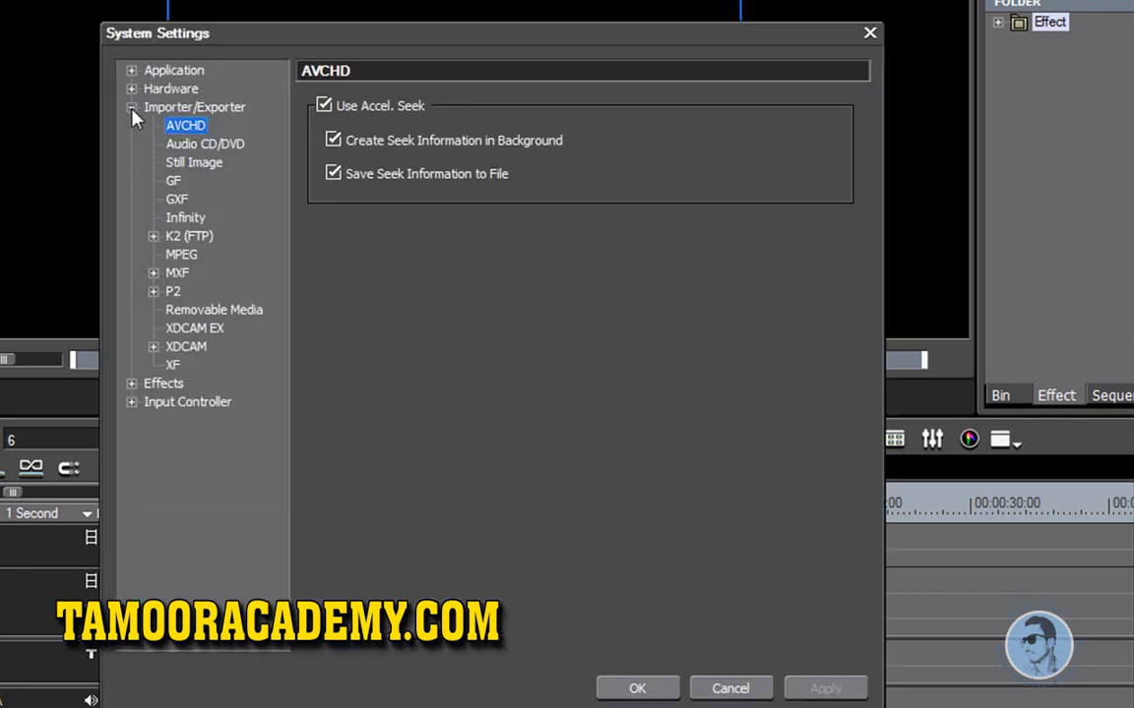
left_click(131, 108)
left_click(132, 126)
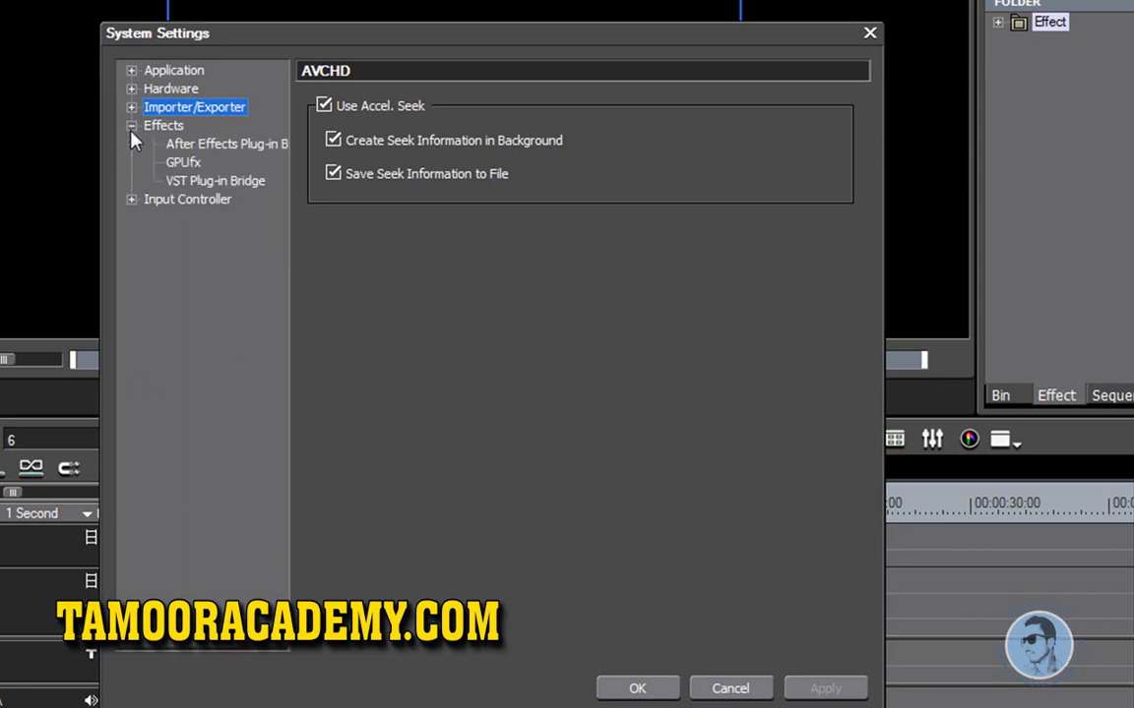
left_click(179, 186)
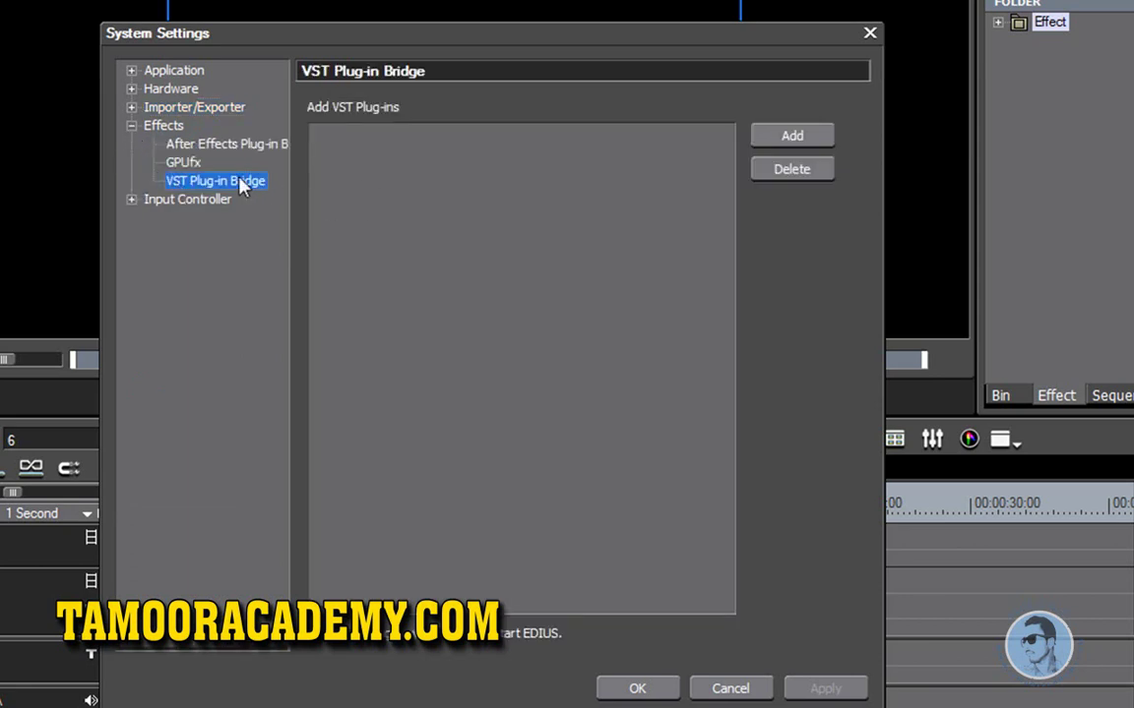
left_click(131, 126)
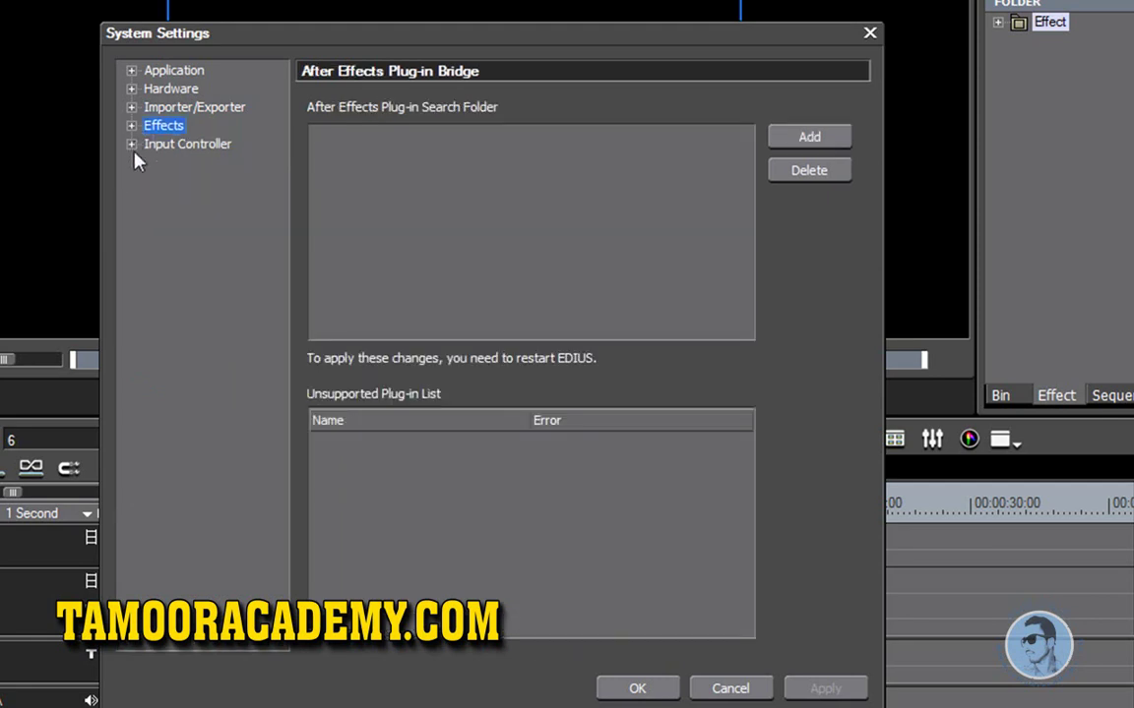
Step: Examine the device and port settings in the Input Controller category and close the system settings
left_click(132, 145)
left_click(183, 165)
left_click(183, 183)
left_click(132, 145)
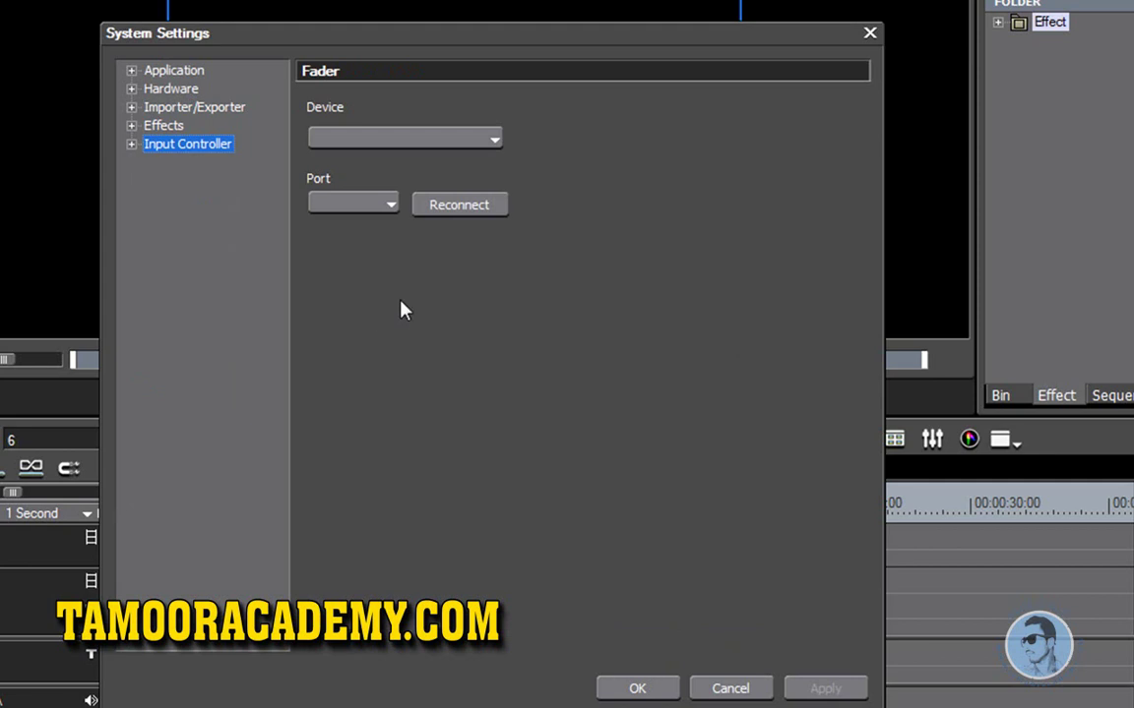
left_click(660, 687)
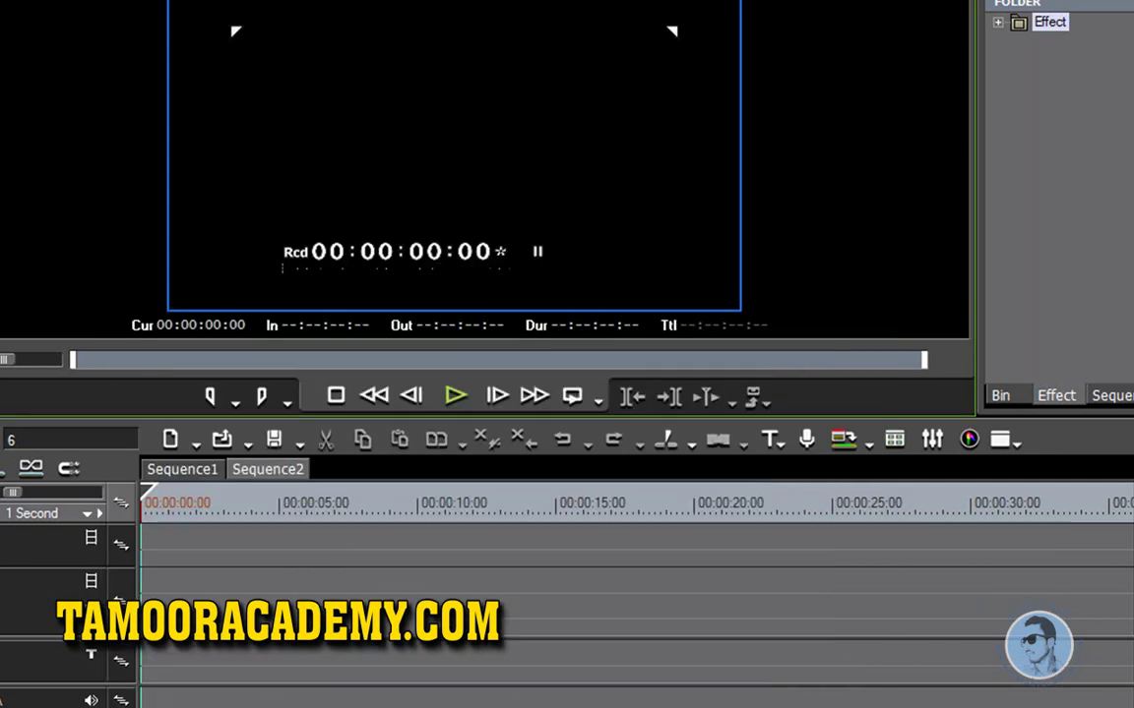
Step: Open the user settings, reposition the dialog to view the Timeline page, and close it without changing any option
left_click(602, 2)
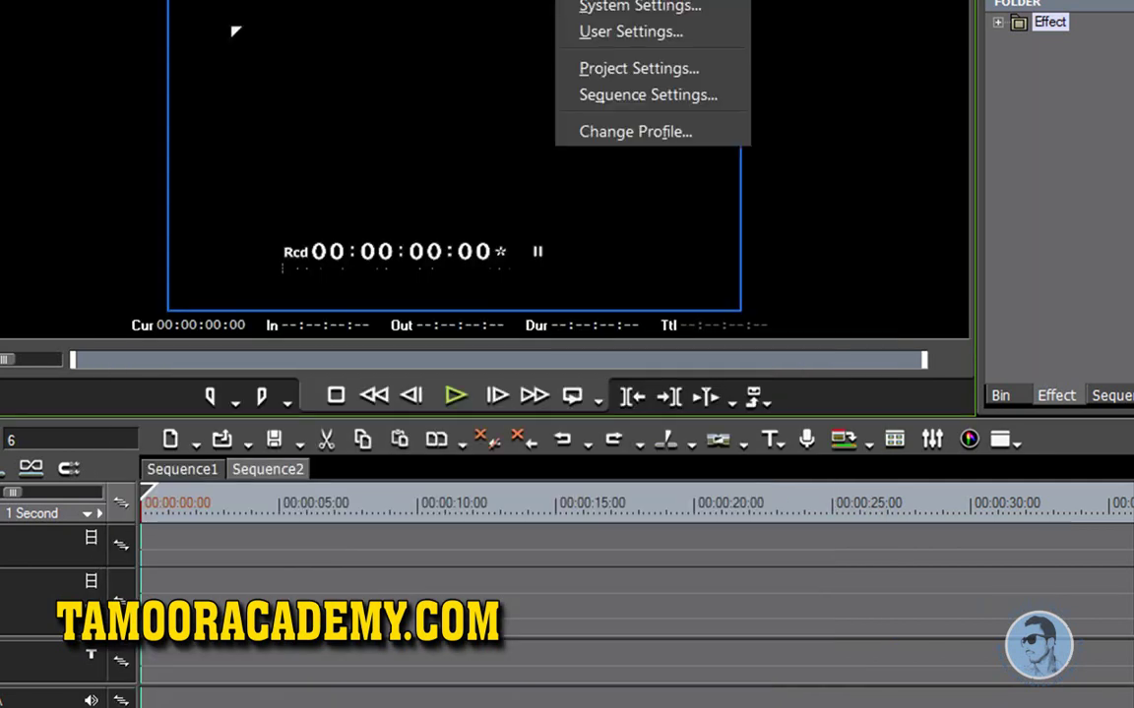
left_click(603, 35)
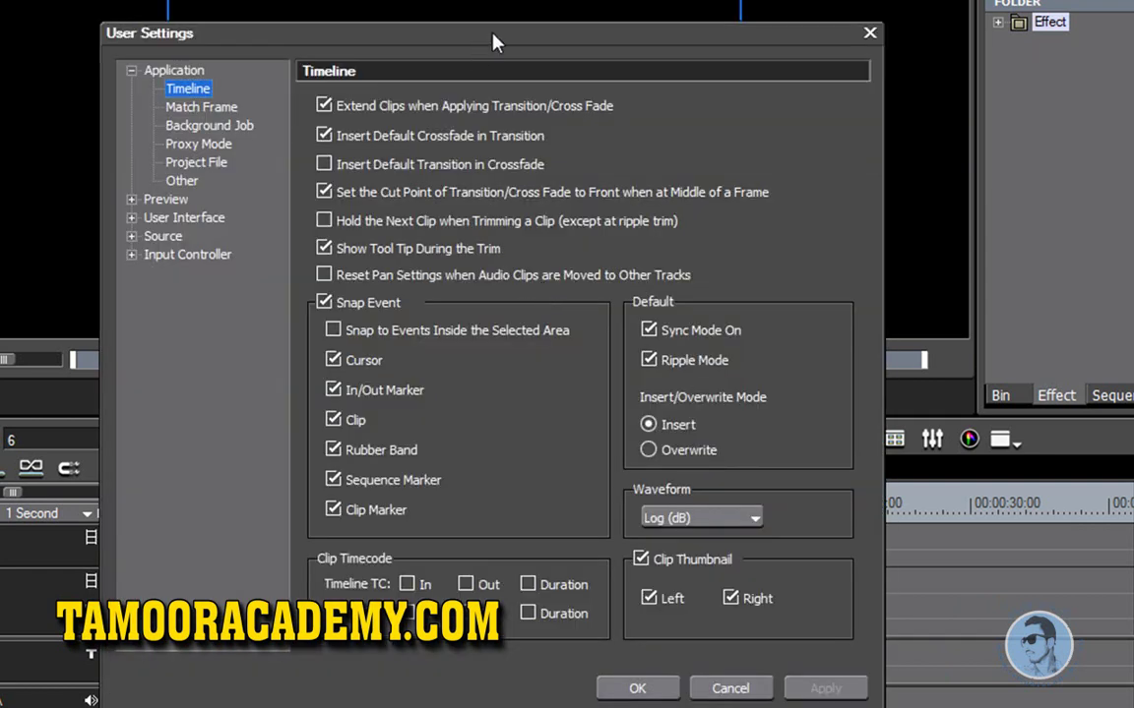
left_click_drag(495, 41, 512, 37)
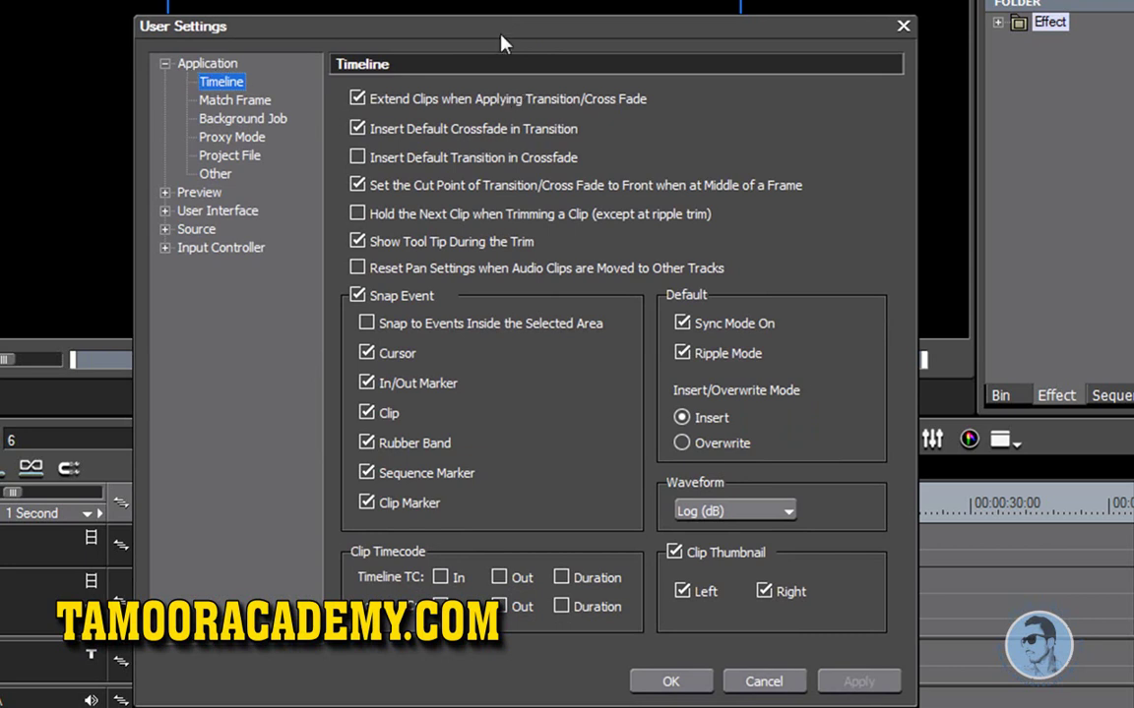
left_click_drag(501, 36, 527, 36)
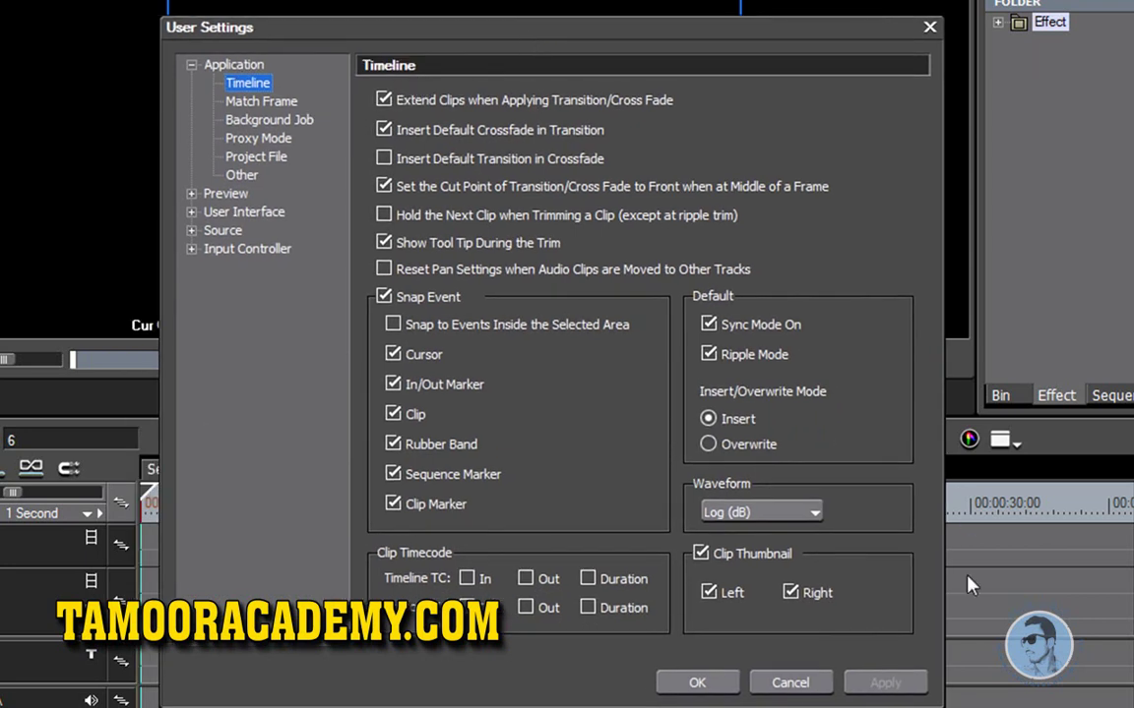
left_click(696, 682)
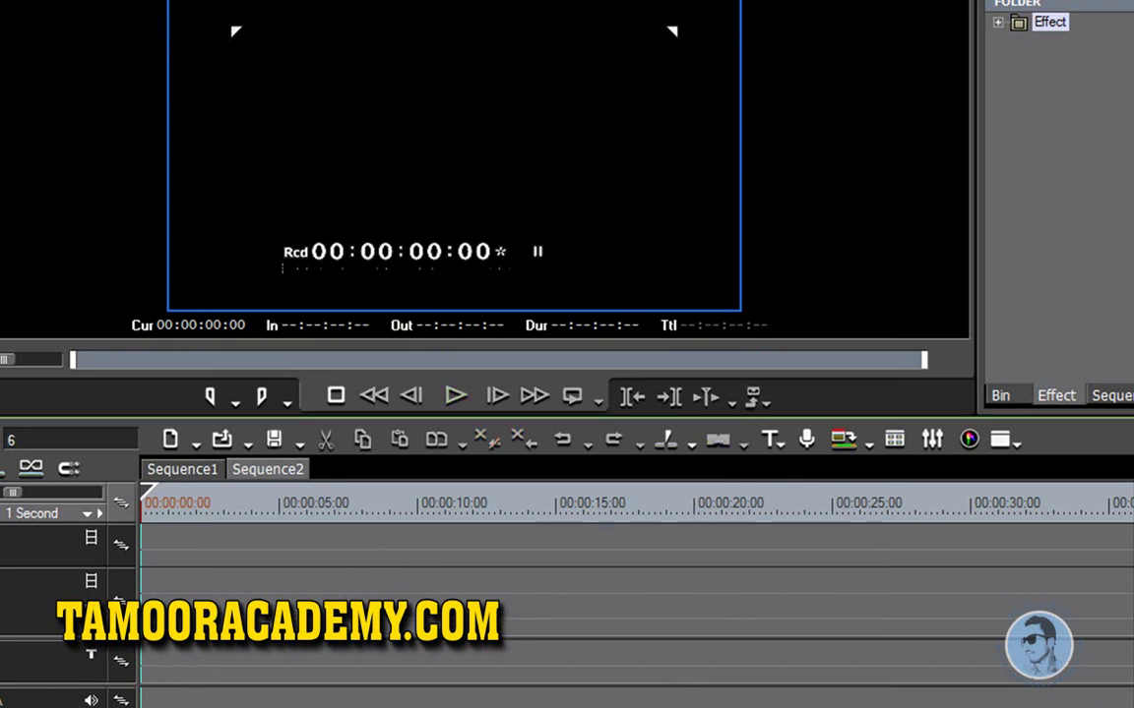
Step: Reopen the user settings and examine the Timeline options of the Application category, including Snap Event, Default and Clip Thumbnail
left_click(580, 2)
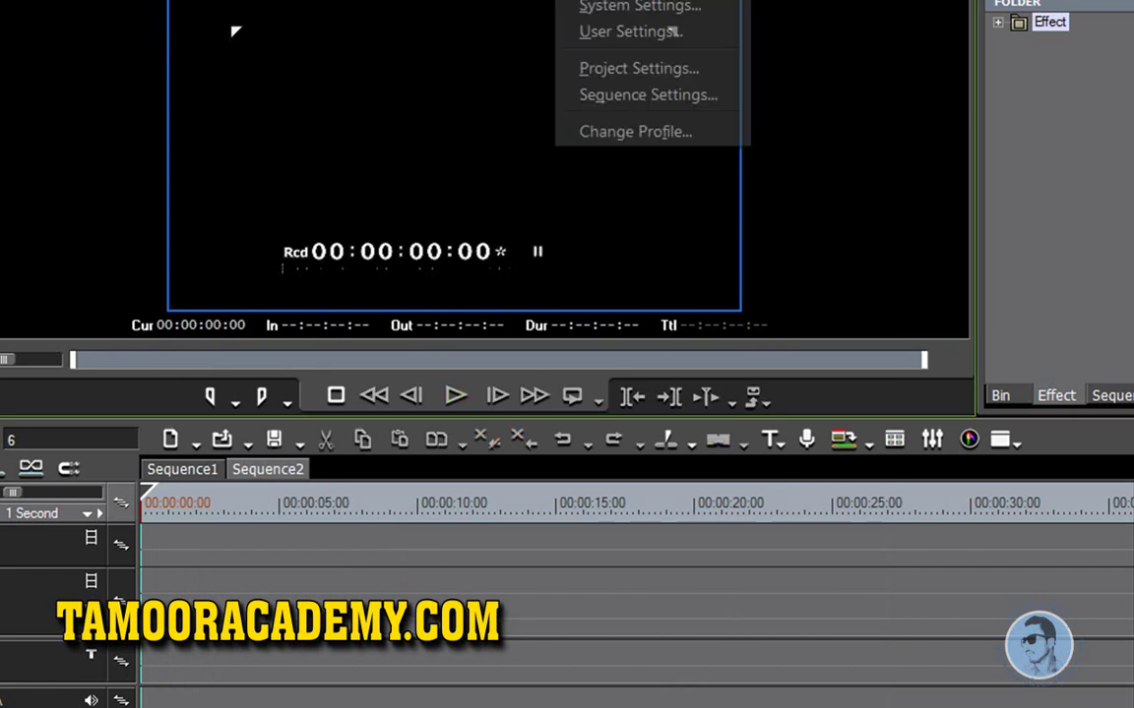
left_click(620, 32)
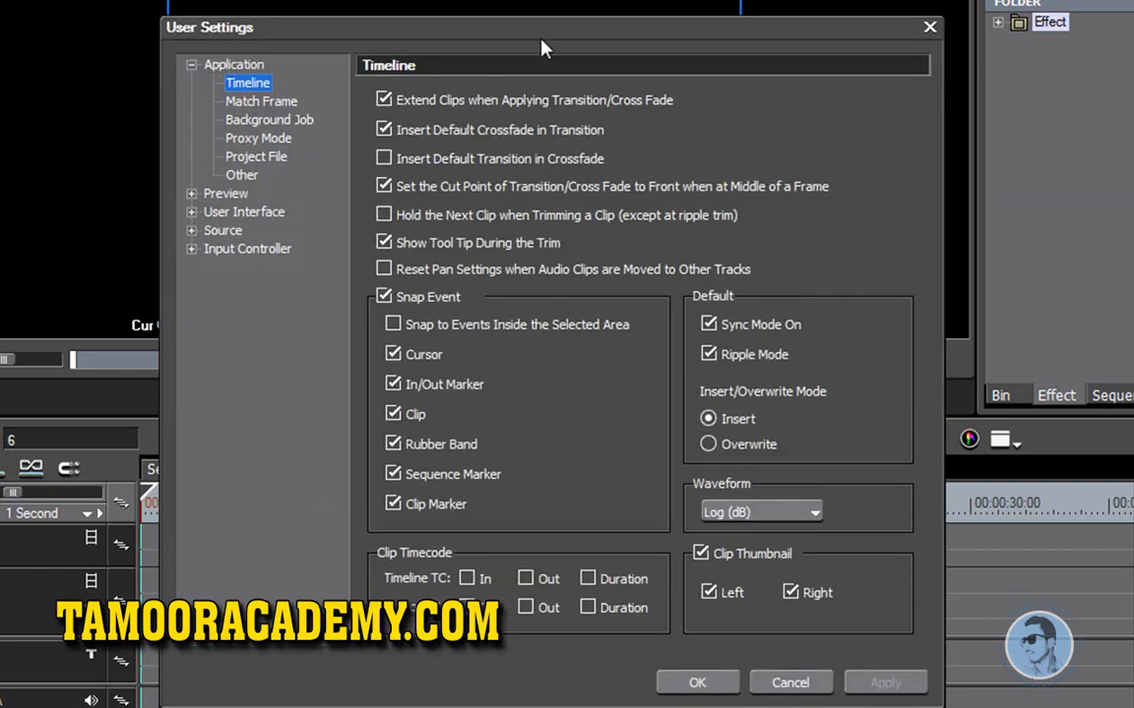
left_click_drag(540, 42, 540, 27)
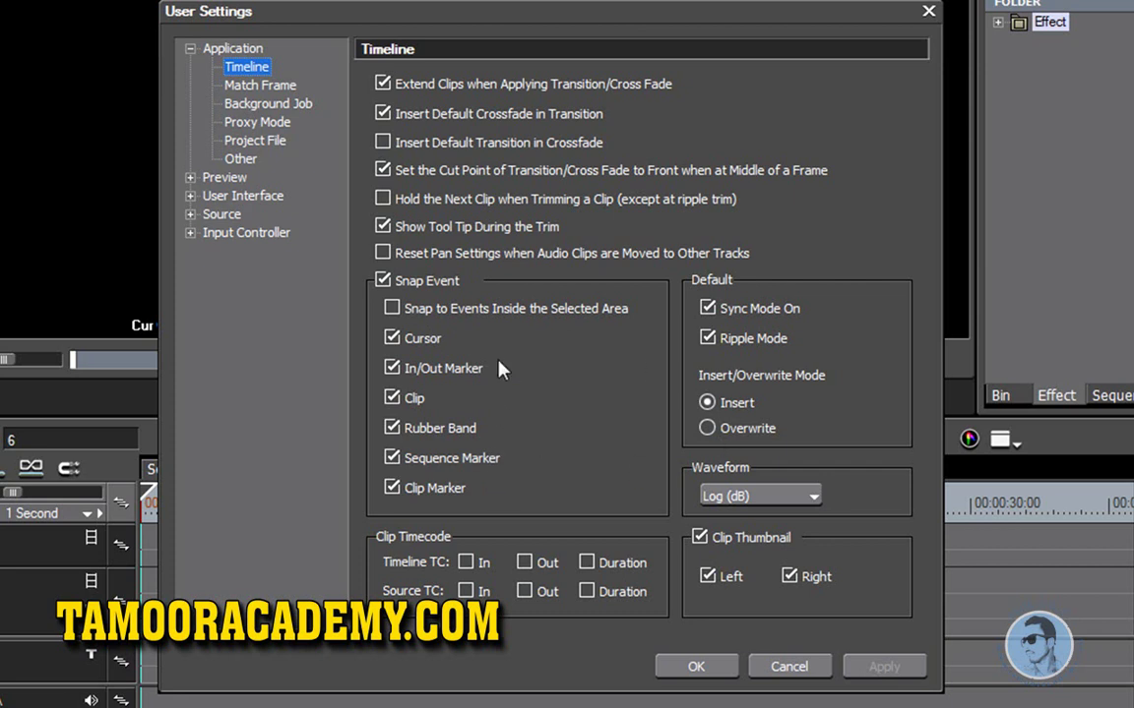
Step: Examine the Match Frame, Background Job, Proxy Mode and Project File pages of the Application category
left_click(261, 86)
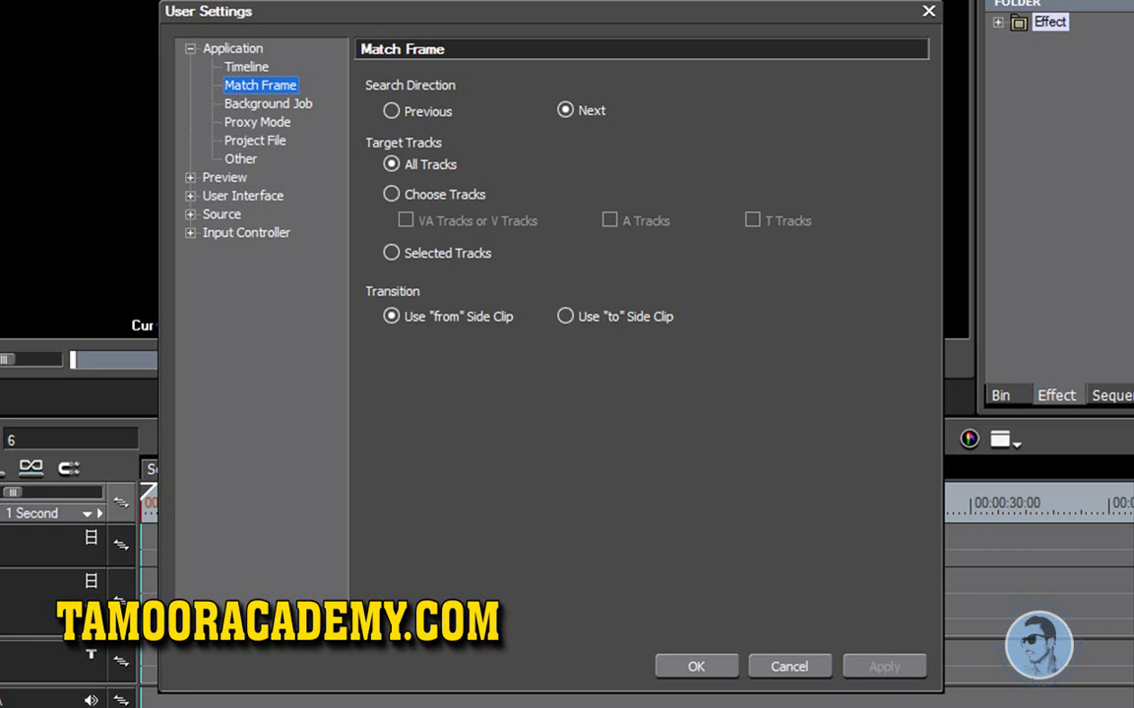
left_click(268, 104)
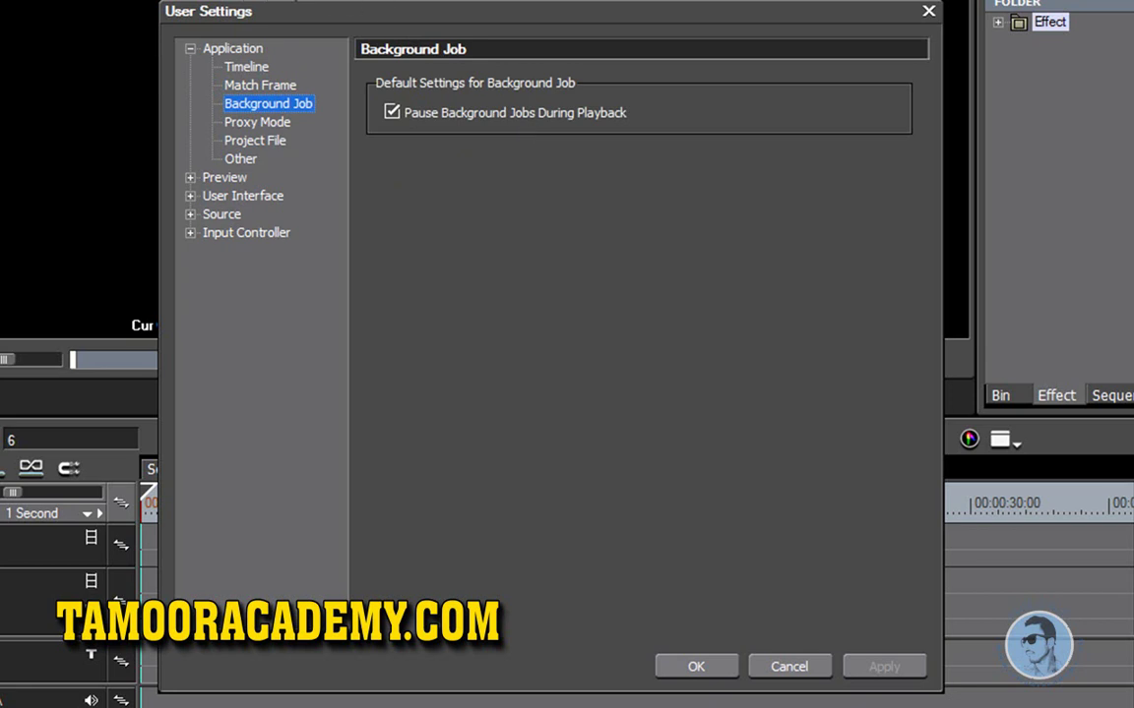
left_click(273, 124)
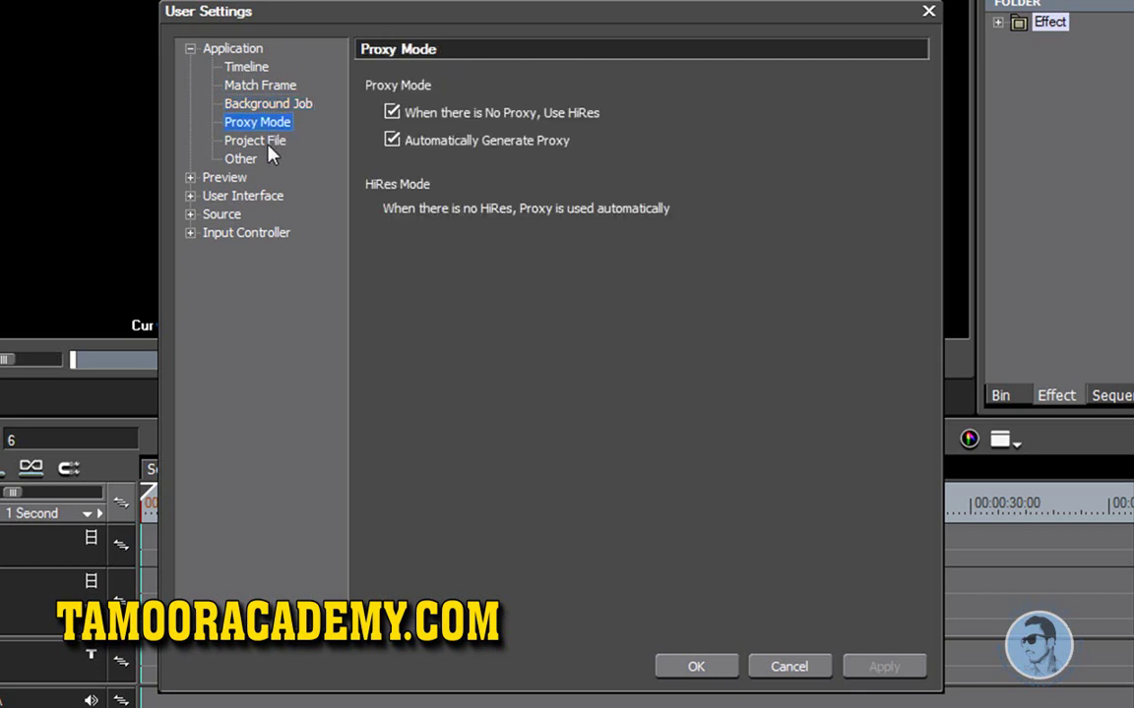
left_click(272, 148)
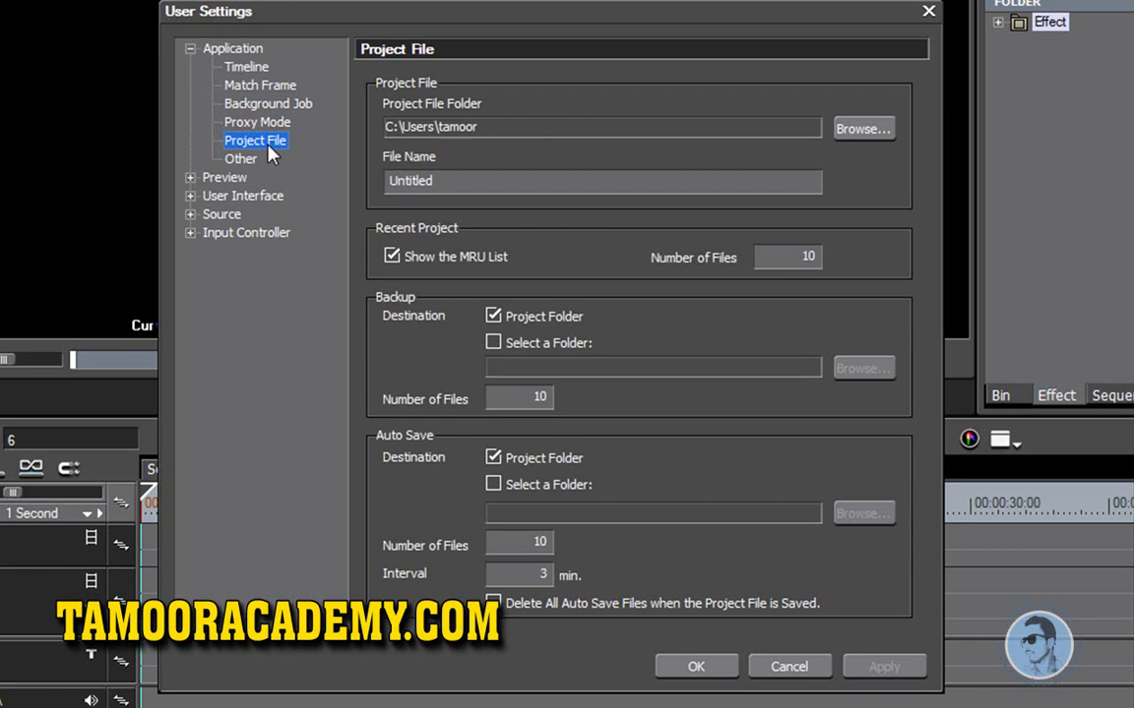
left_click(597, 186)
Step: Examine the Other page of the Application category, including the choices available for Default Titler
left_click(240, 158)
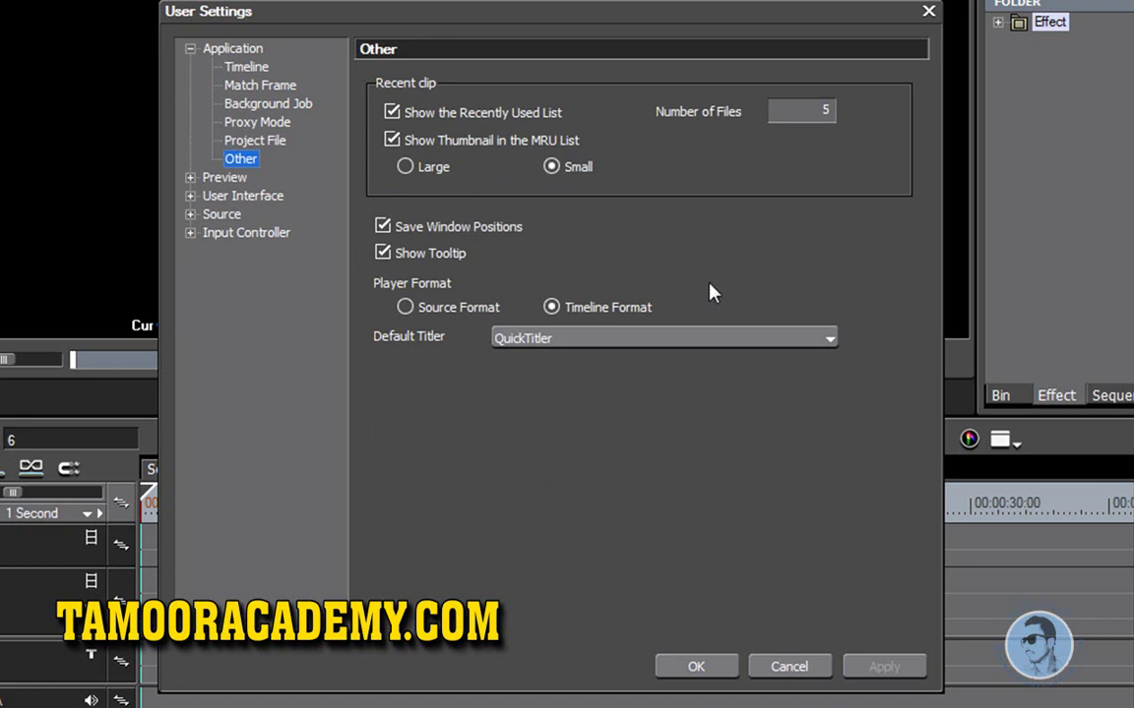
left_click(597, 340)
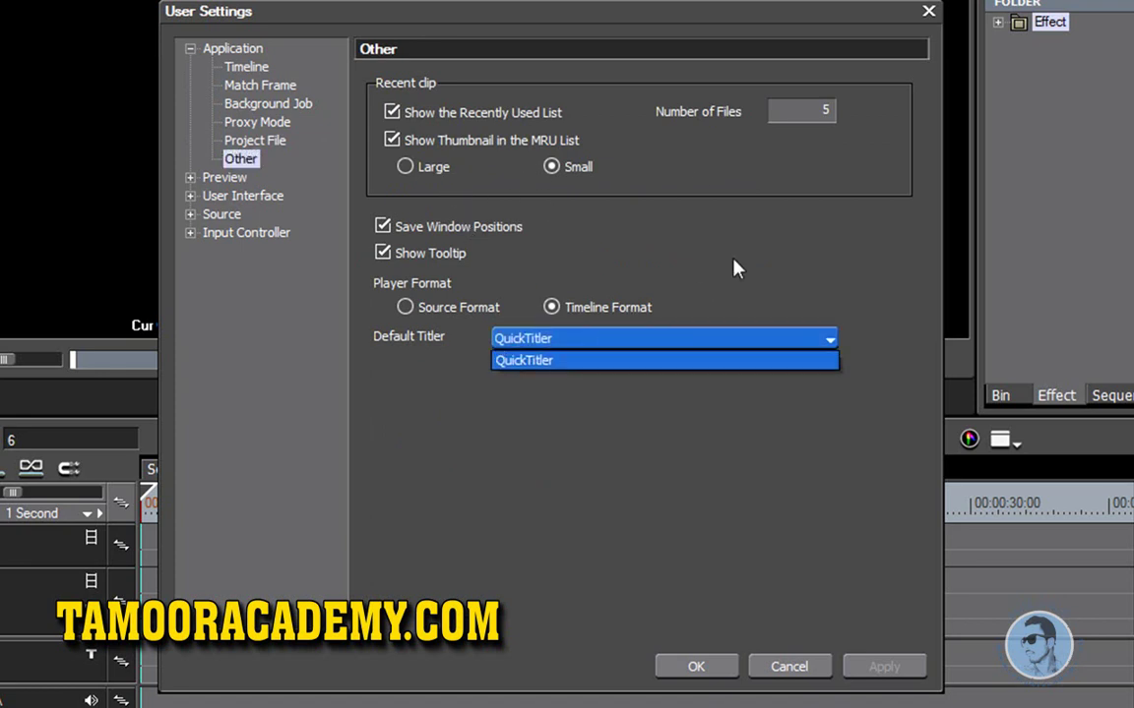
left_click(739, 262)
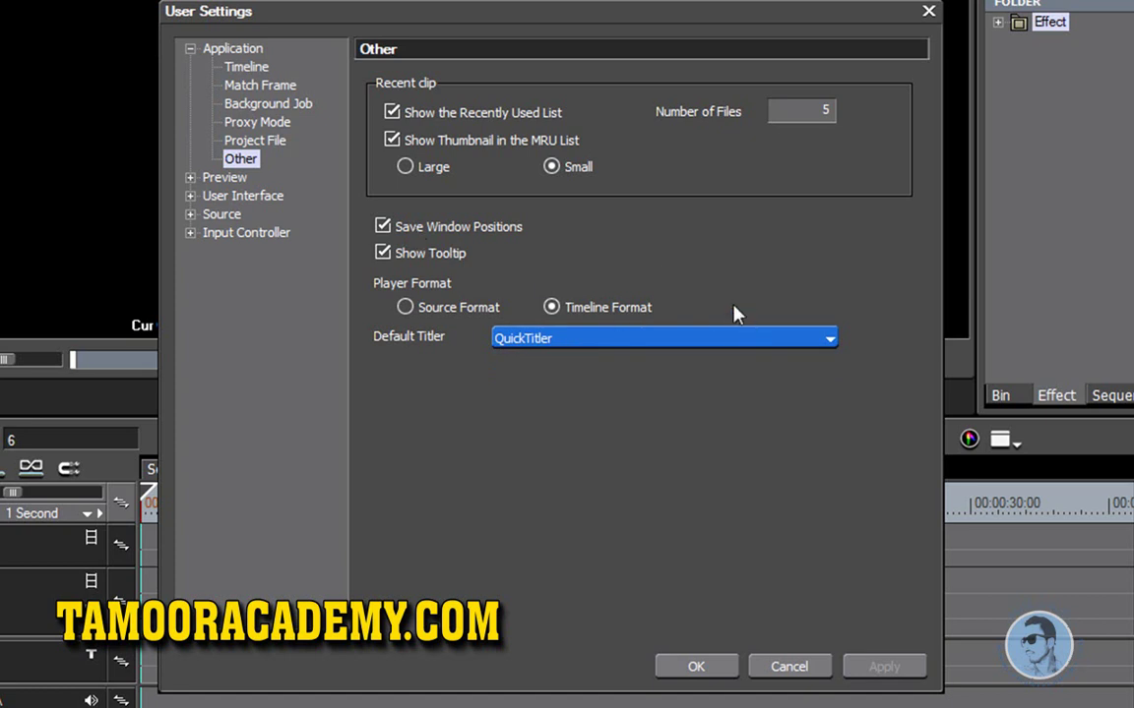
left_click(709, 342)
left_click(719, 298)
Step: Collapse the Application category and examine the Playback and Full Screen Preview pages of the Preview category
left_click(190, 49)
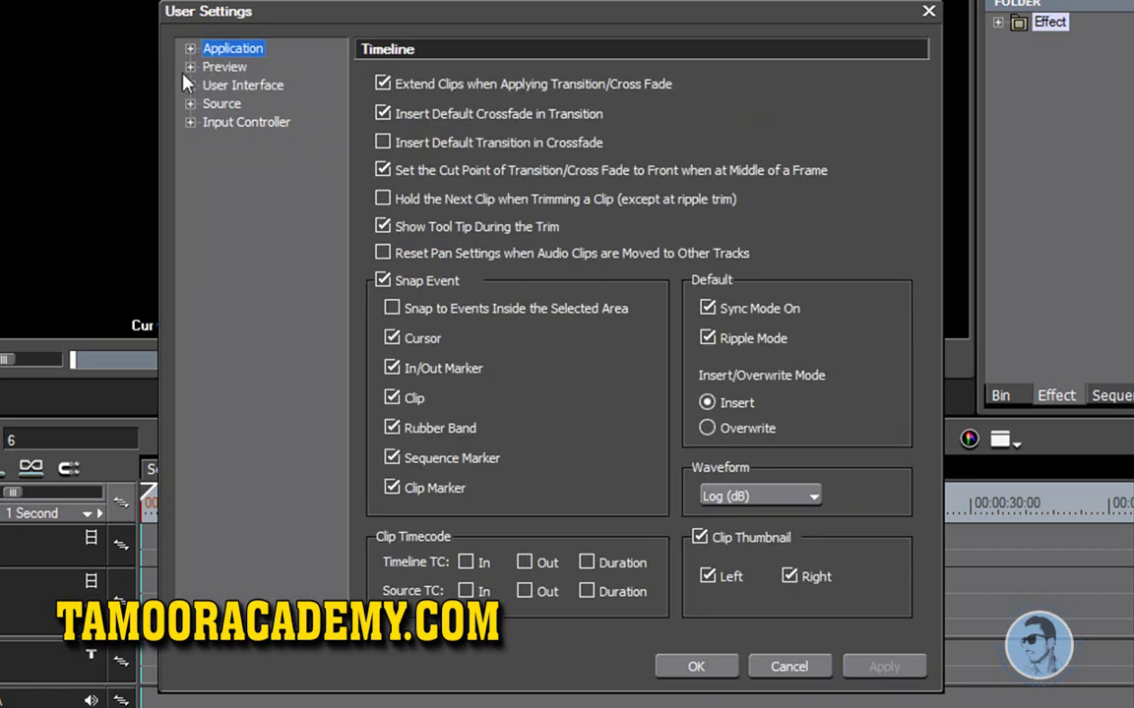
left_click(189, 68)
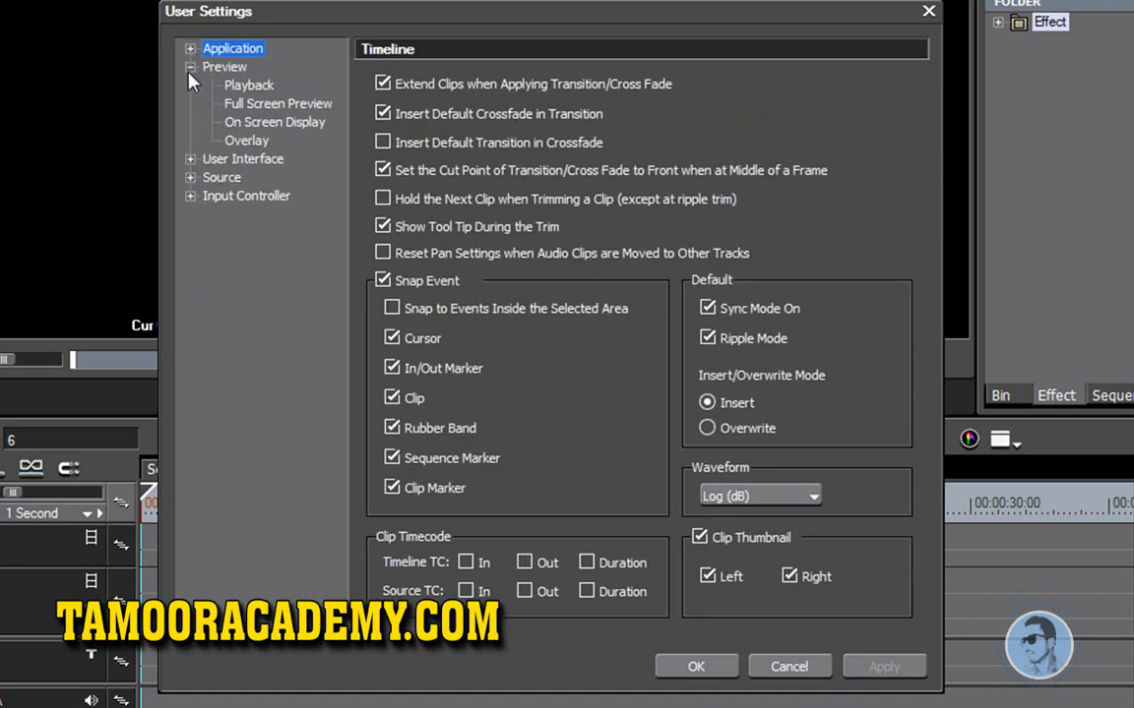
left_click(239, 88)
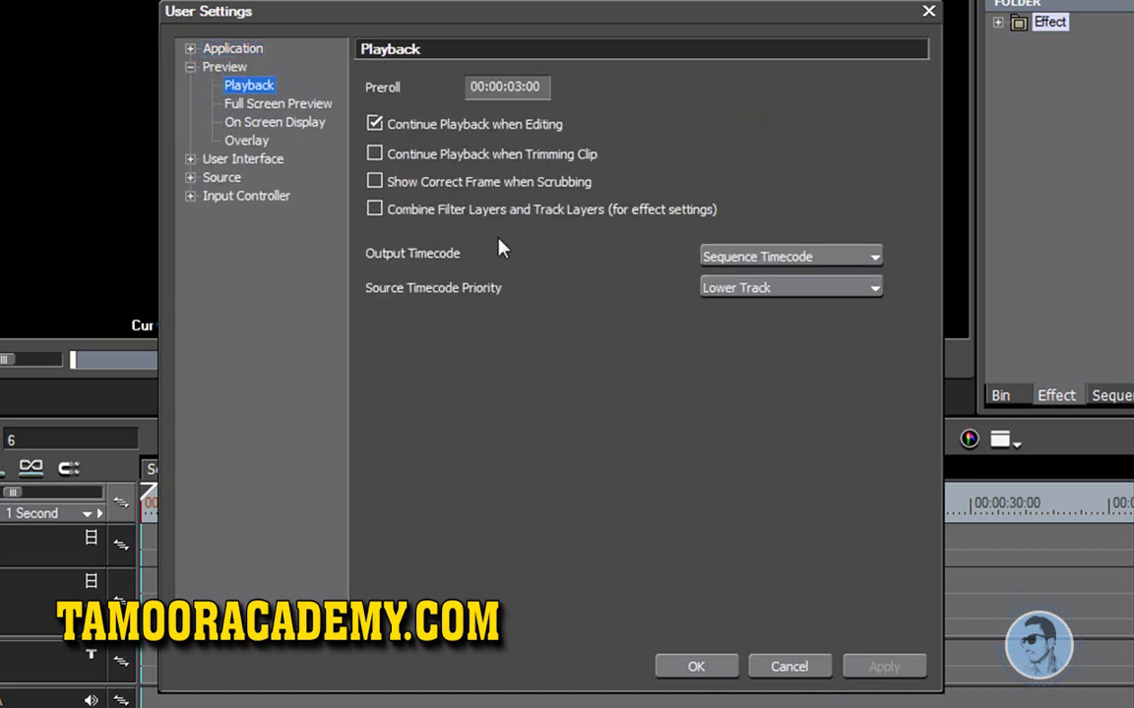
left_click(291, 106)
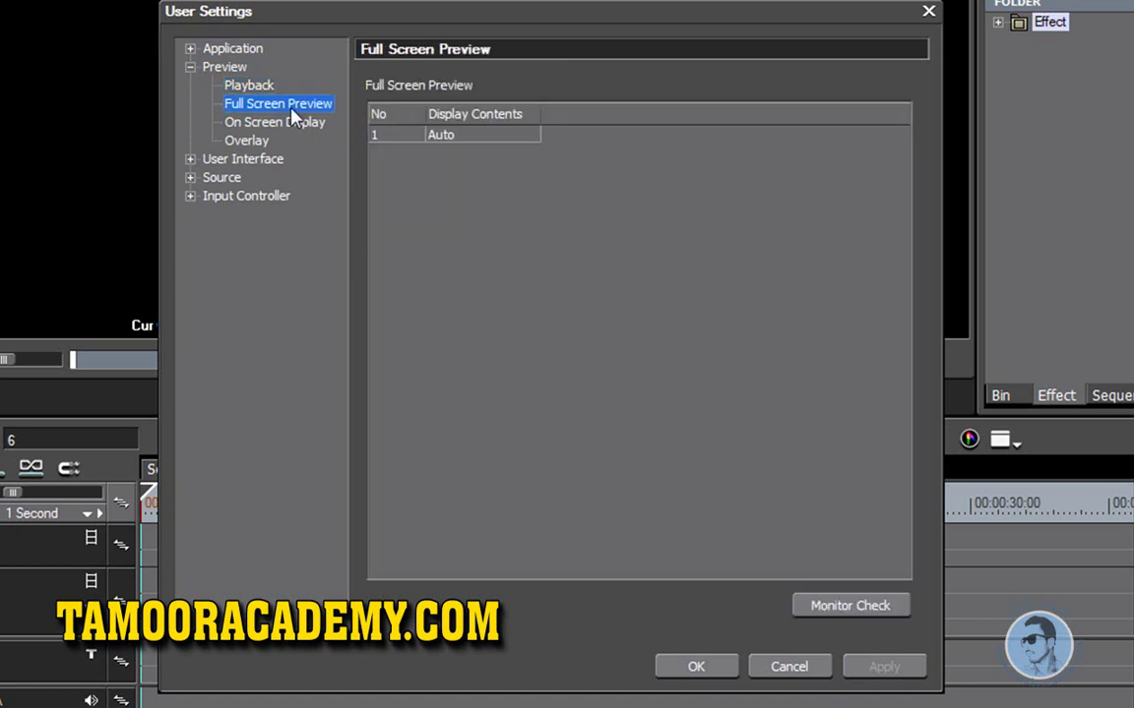
Step: Examine the On Screen Display page, including its Size choices, and the Overlay page of the Preview category
left_click(264, 125)
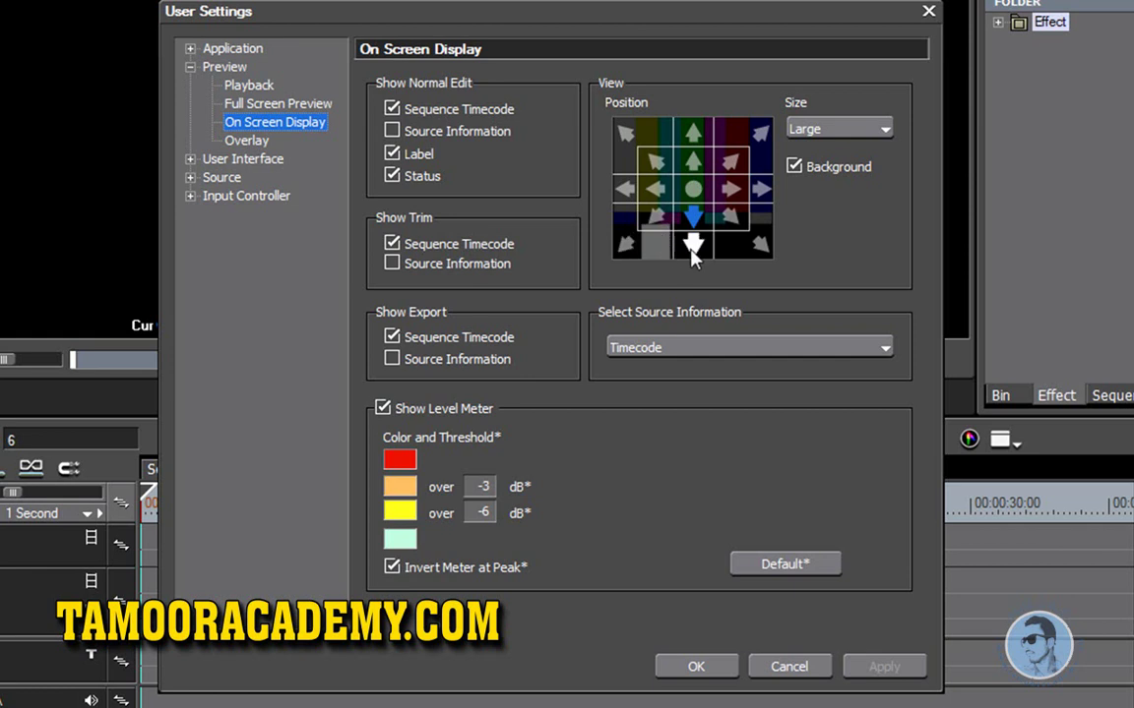
left_click(846, 134)
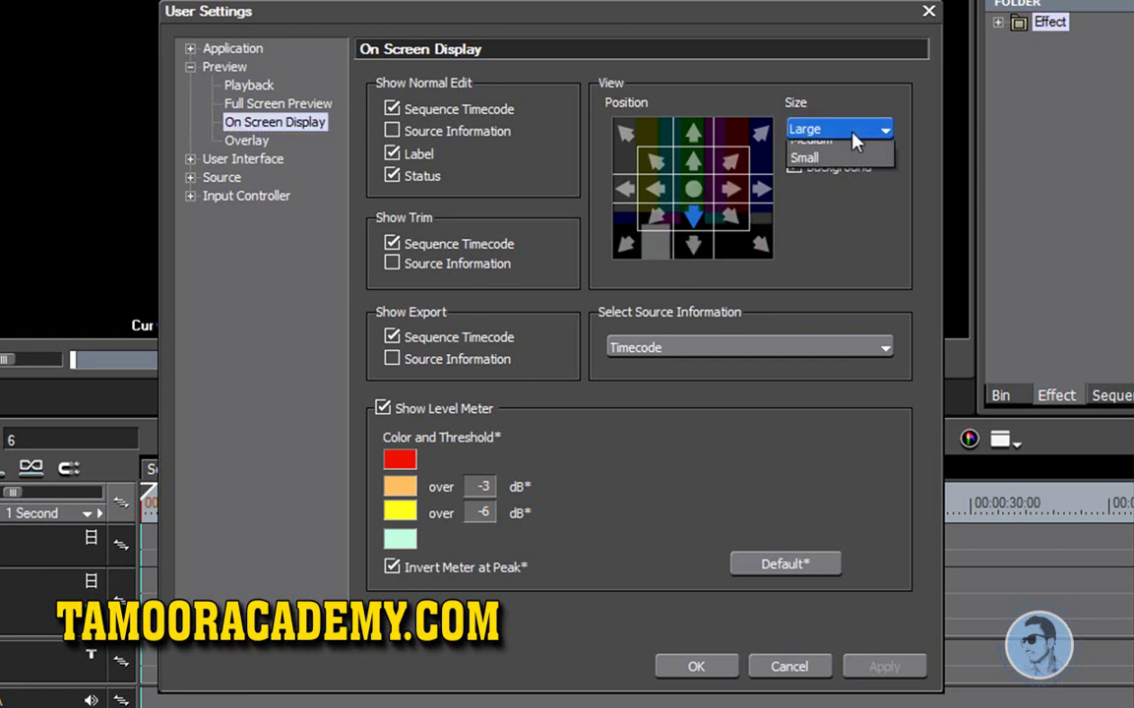
left_click(863, 113)
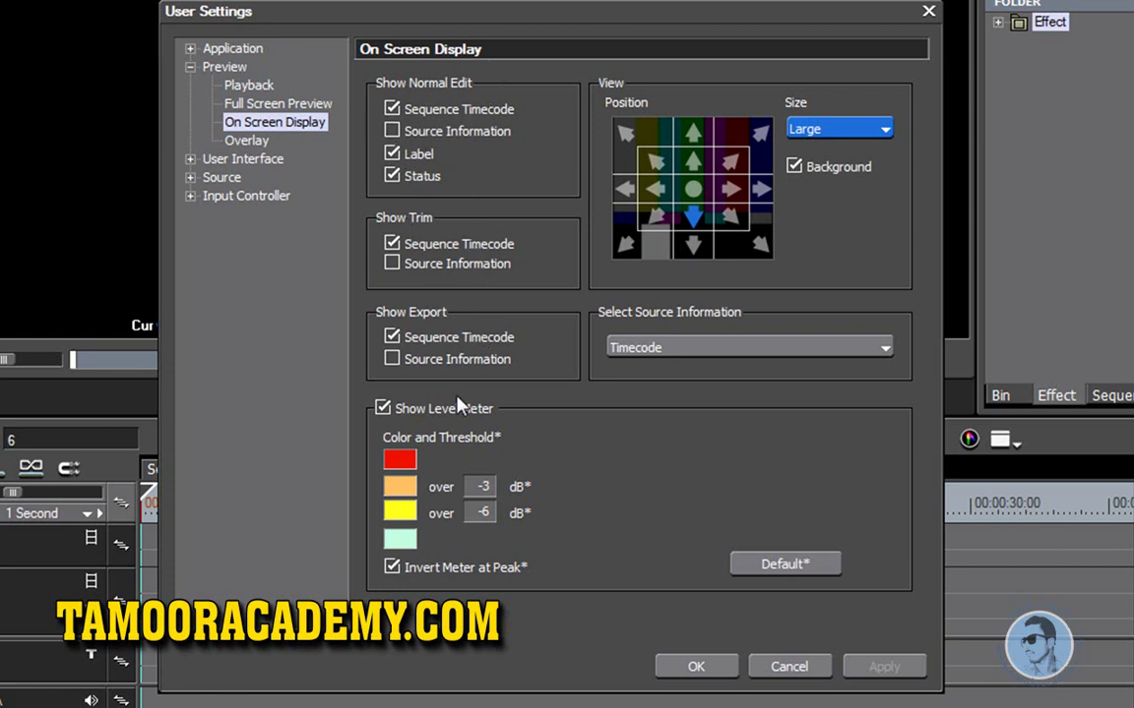
left_click(246, 140)
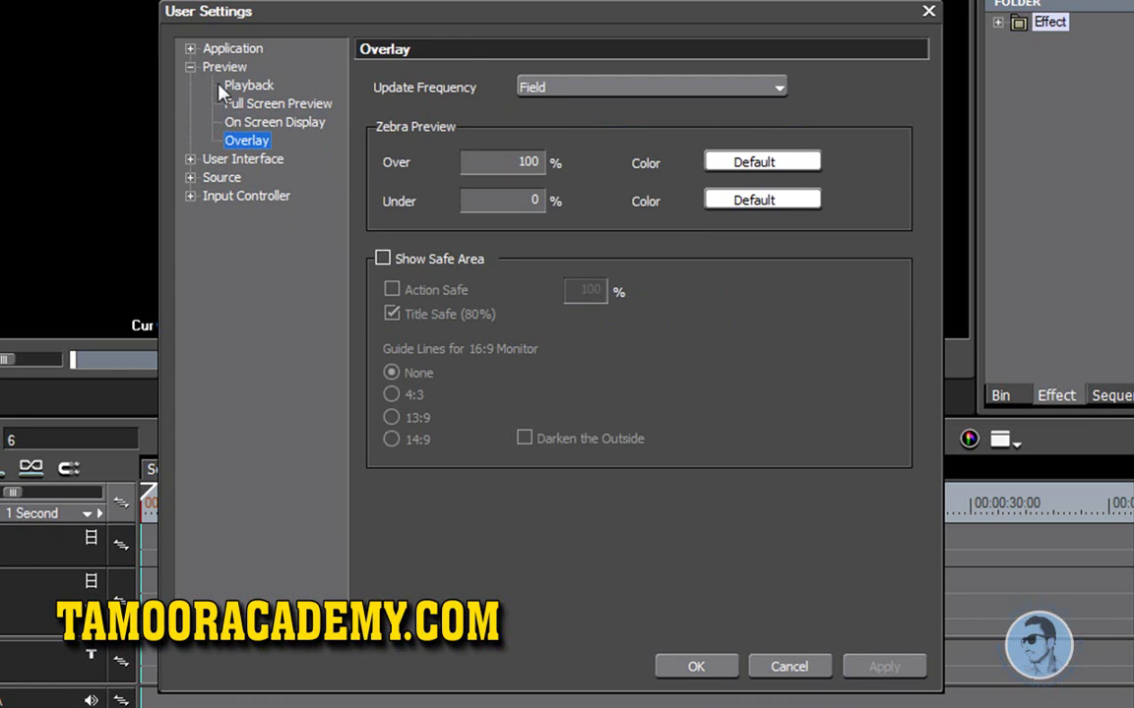
Step: Collapse the Preview category and examine the available and current buttons on the Button page of the User Interface category
left_click(190, 67)
left_click(190, 86)
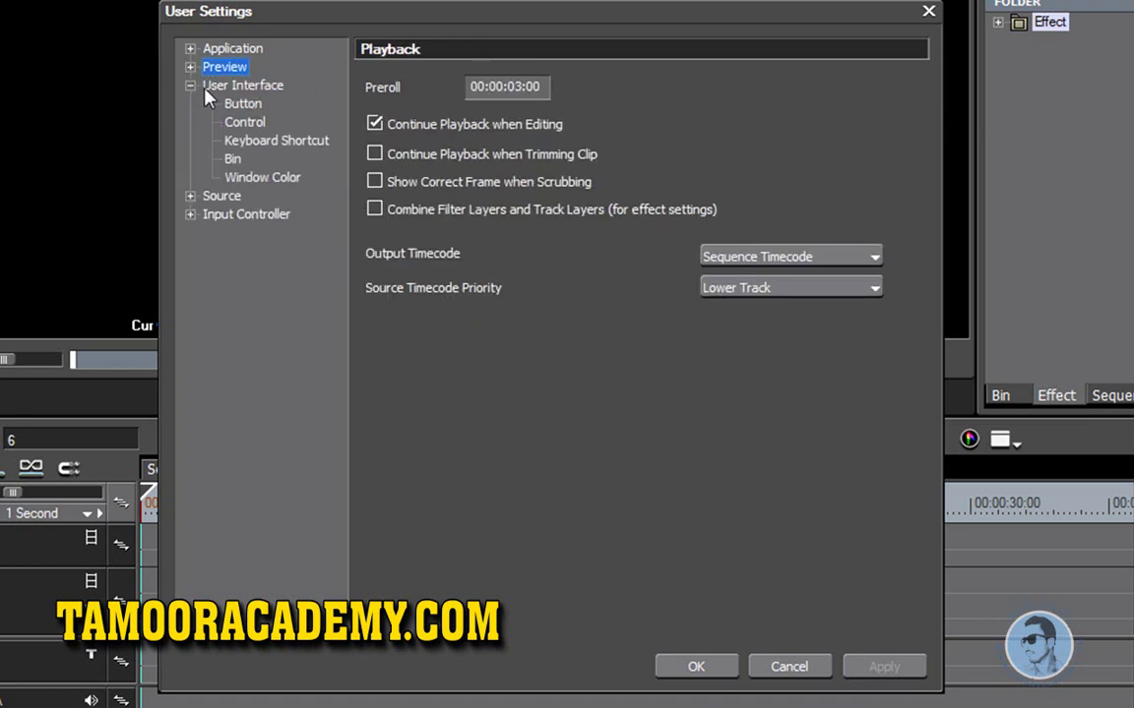
left_click(259, 91)
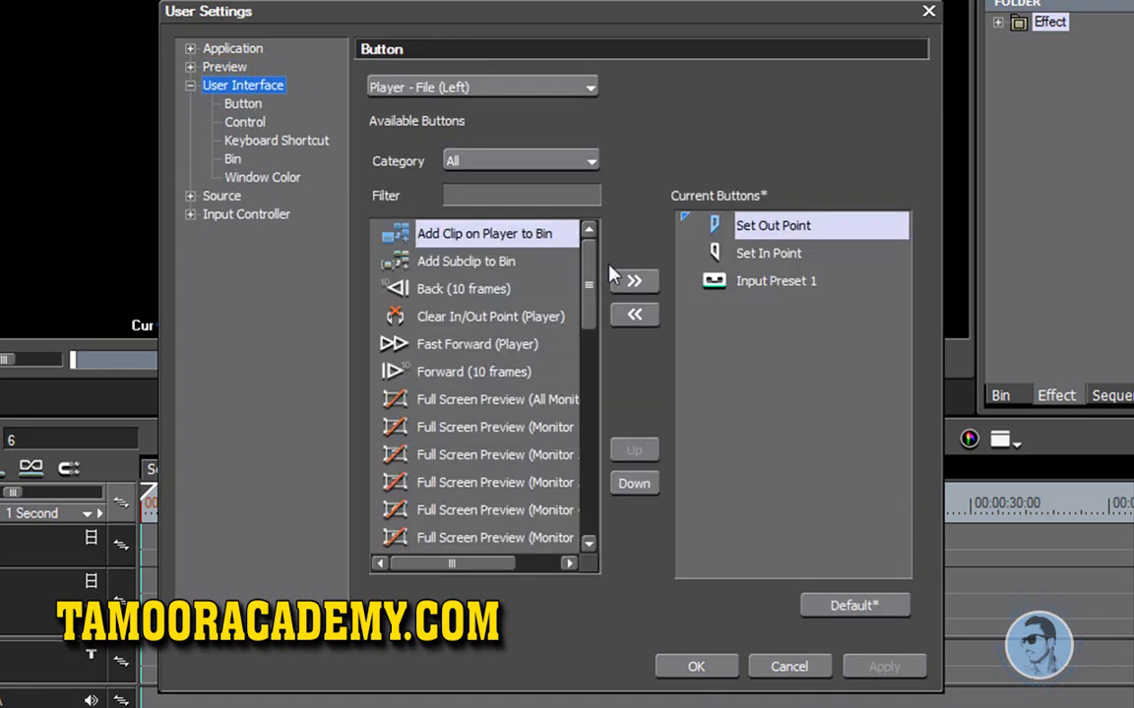
mouse_move(587, 257)
left_mouse_down()
mouse_move(585, 355)
mouse_move(578, 246)
left_mouse_up()
Step: Add Clear In/Out Point (Player) above Set In Point in the current buttons of Player - File (Left), and remove it again
left_click(795, 255)
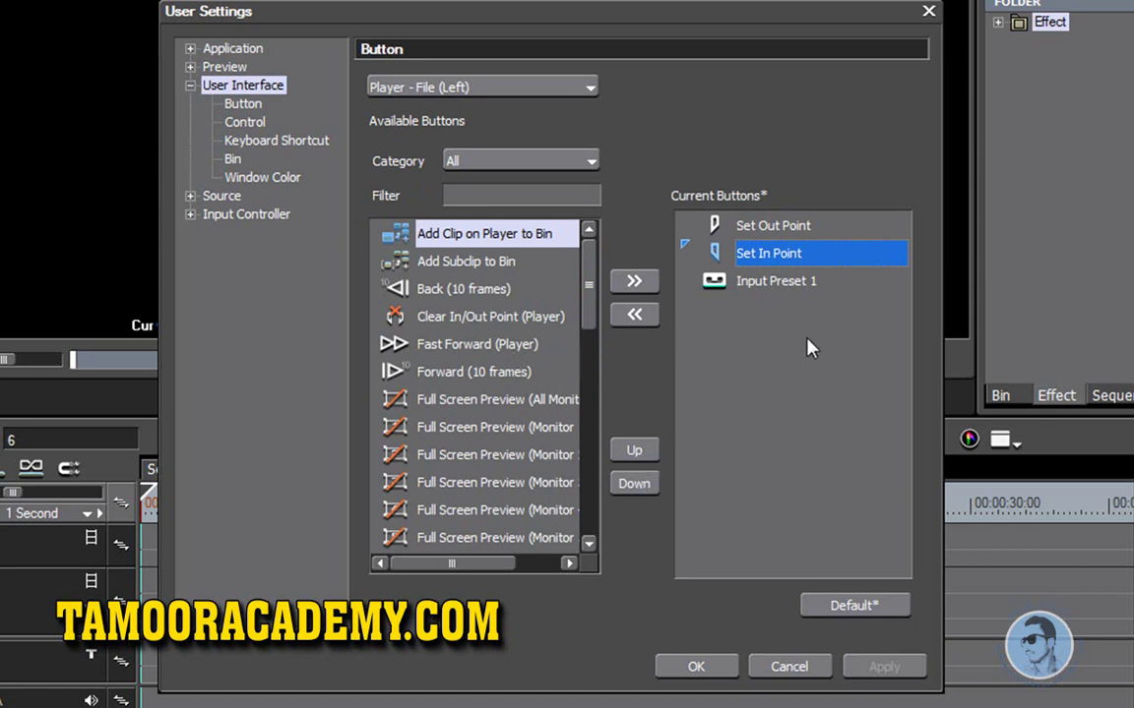
left_click(444, 321)
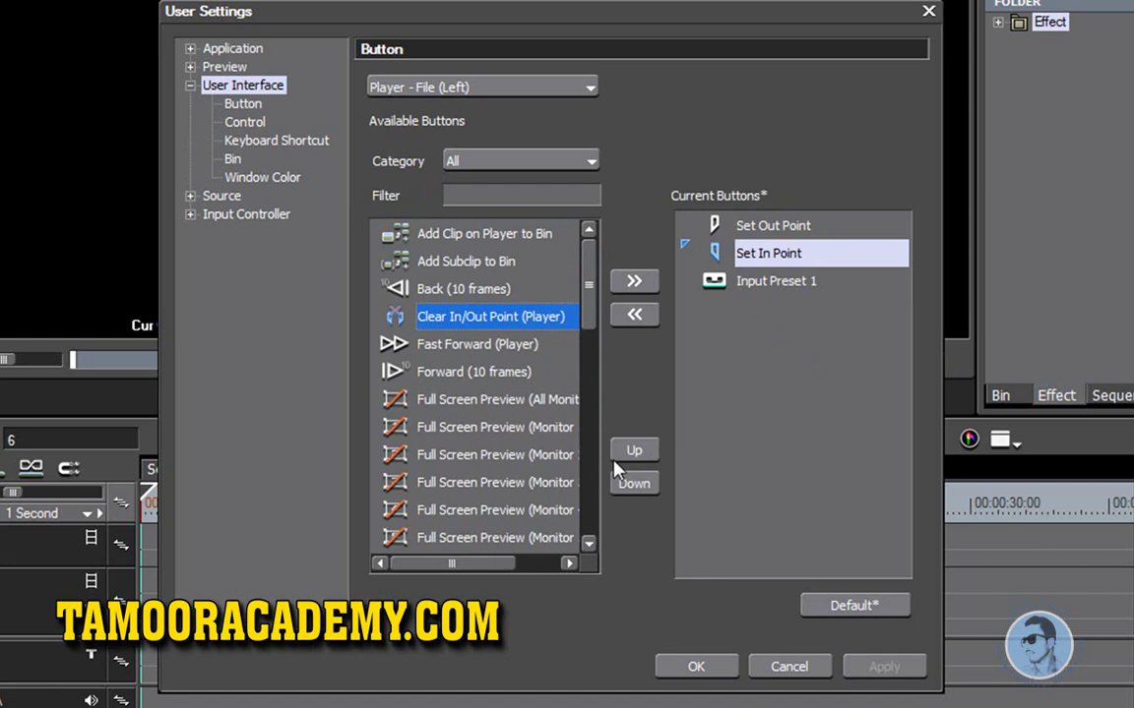
left_click(635, 315)
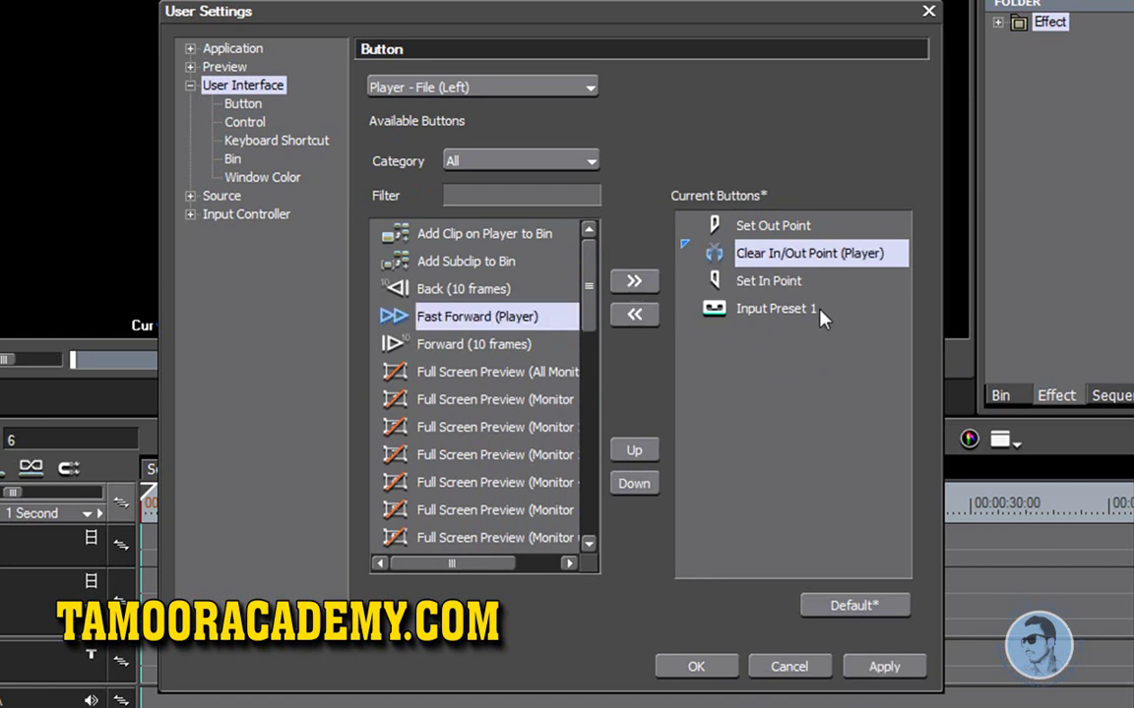
left_click(635, 315)
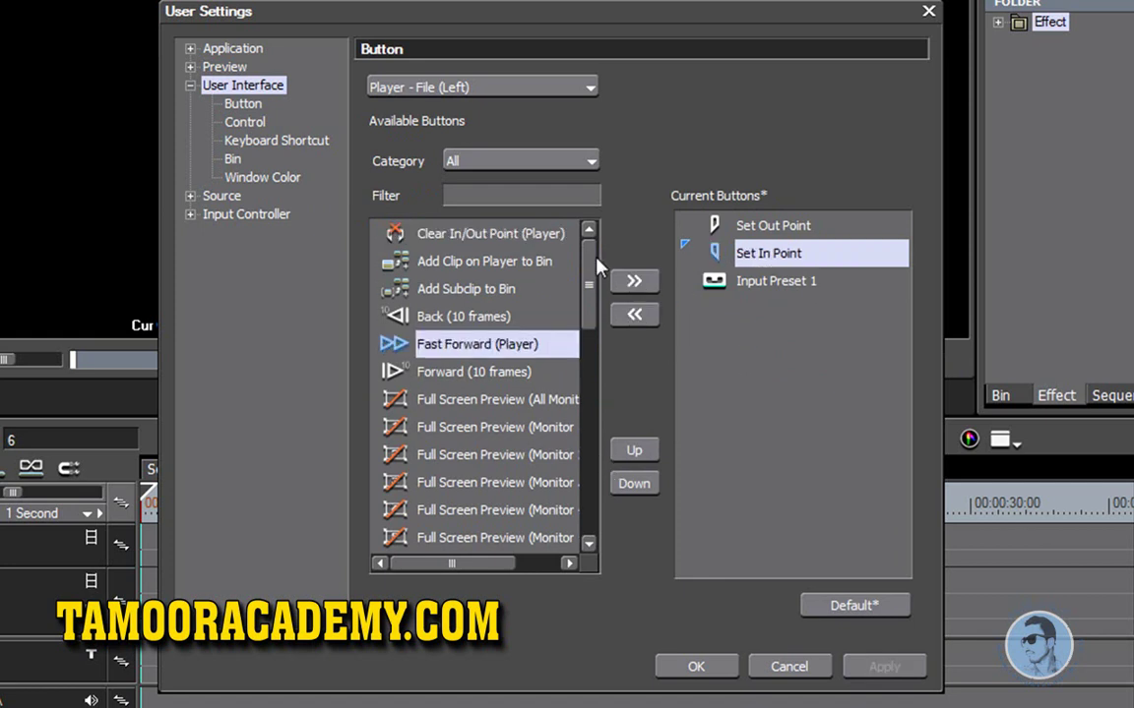
Step: Examine the Control page and the operations list on the Keyboard Shortcut page of the User Interface category
left_click(249, 111)
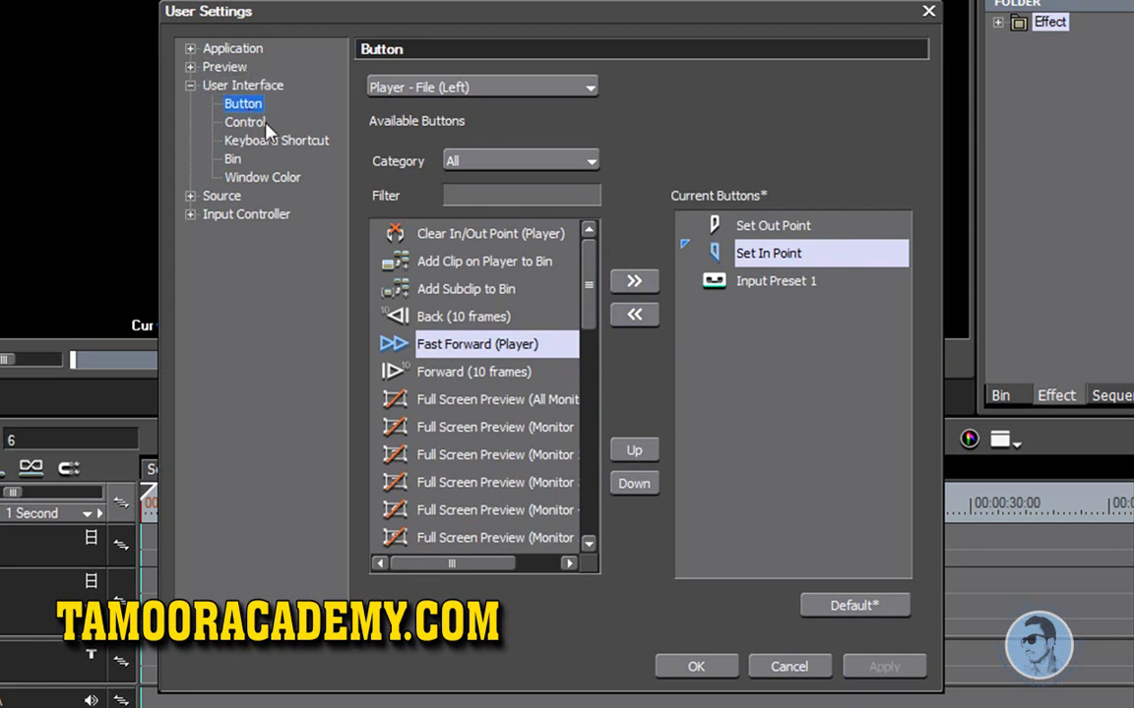
left_click(246, 122)
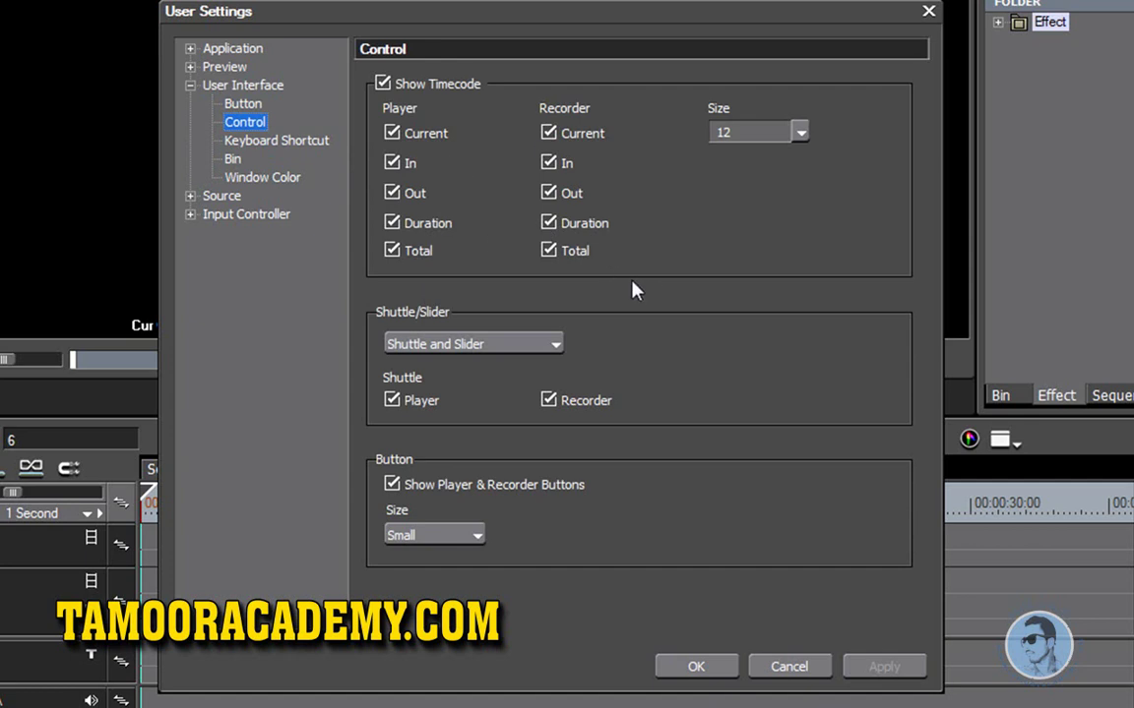
left_click(291, 151)
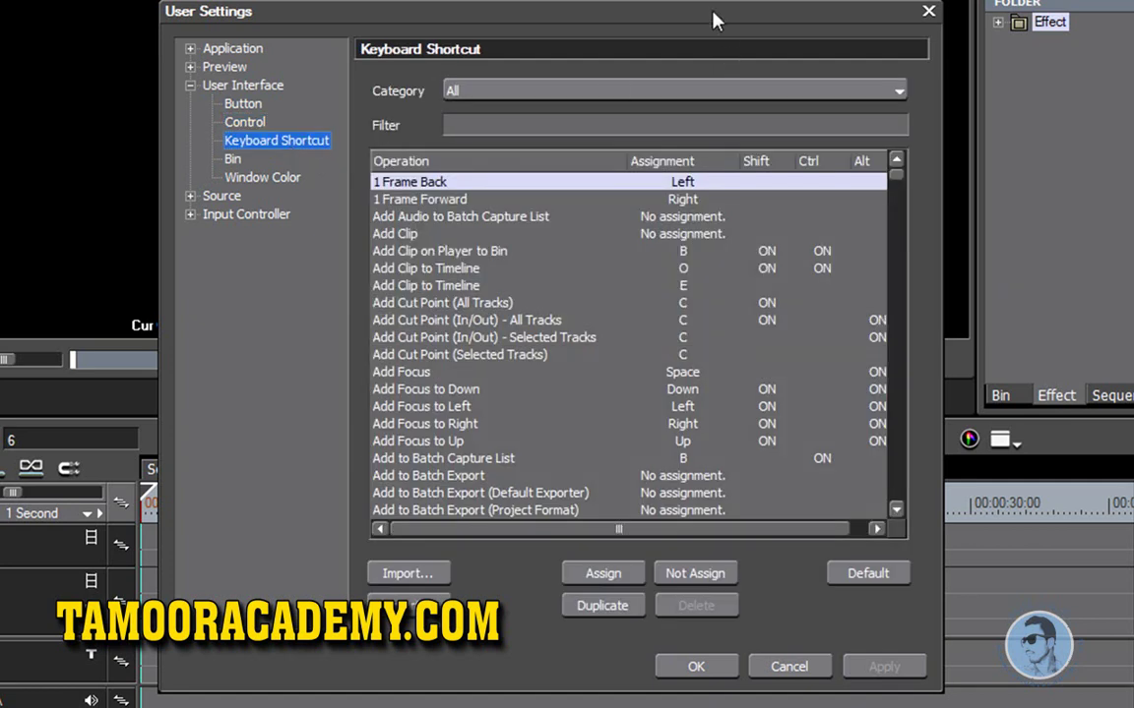
left_click_drag(716, 20, 732, 18)
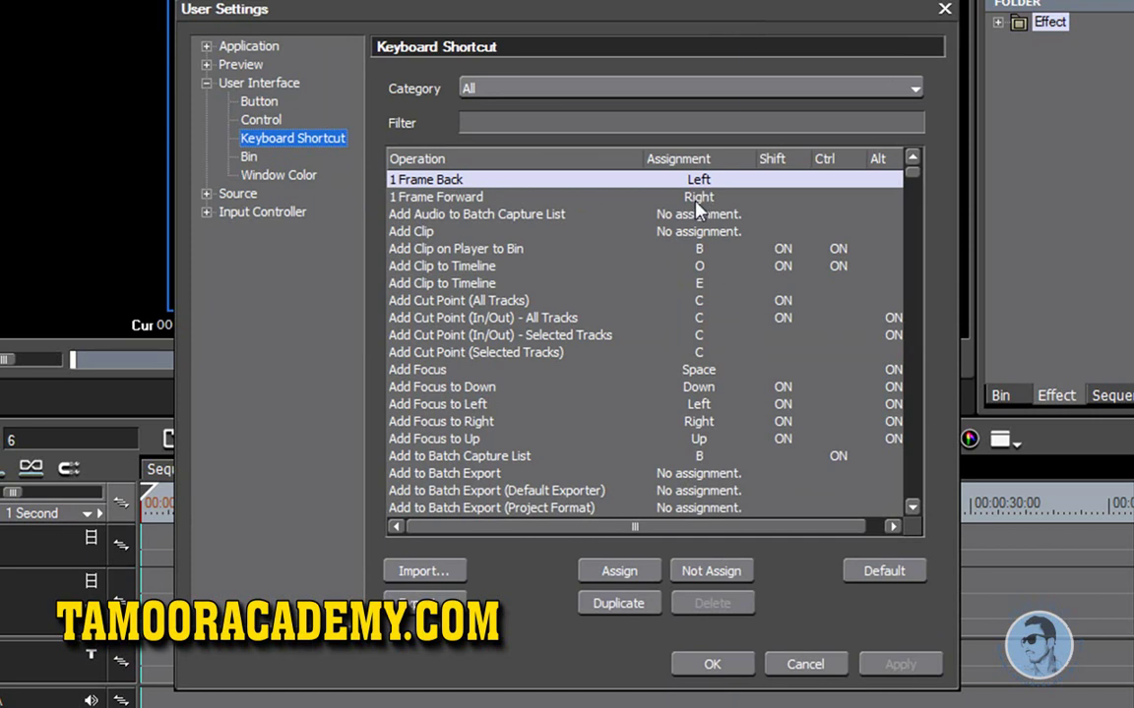
left_click_drag(910, 194, 885, 192)
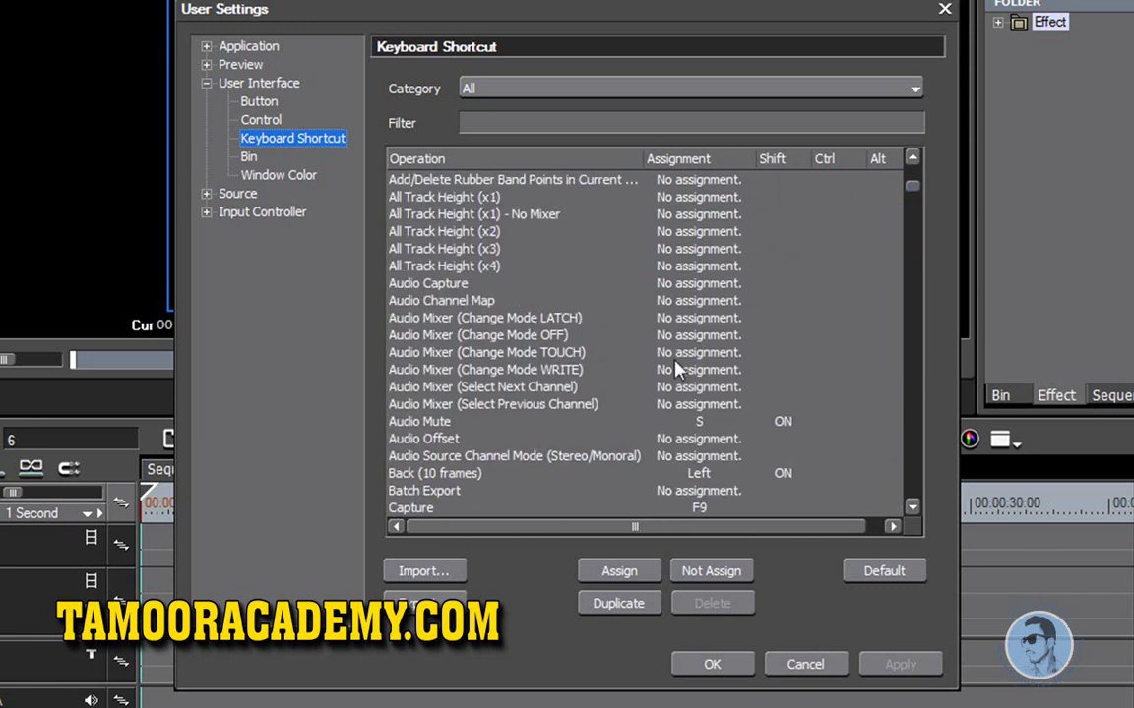
Step: Try to assign Alt+T to the 1 Frame Back operation, decline replacing the existing shortcut and close the key assignment
left_click(628, 577)
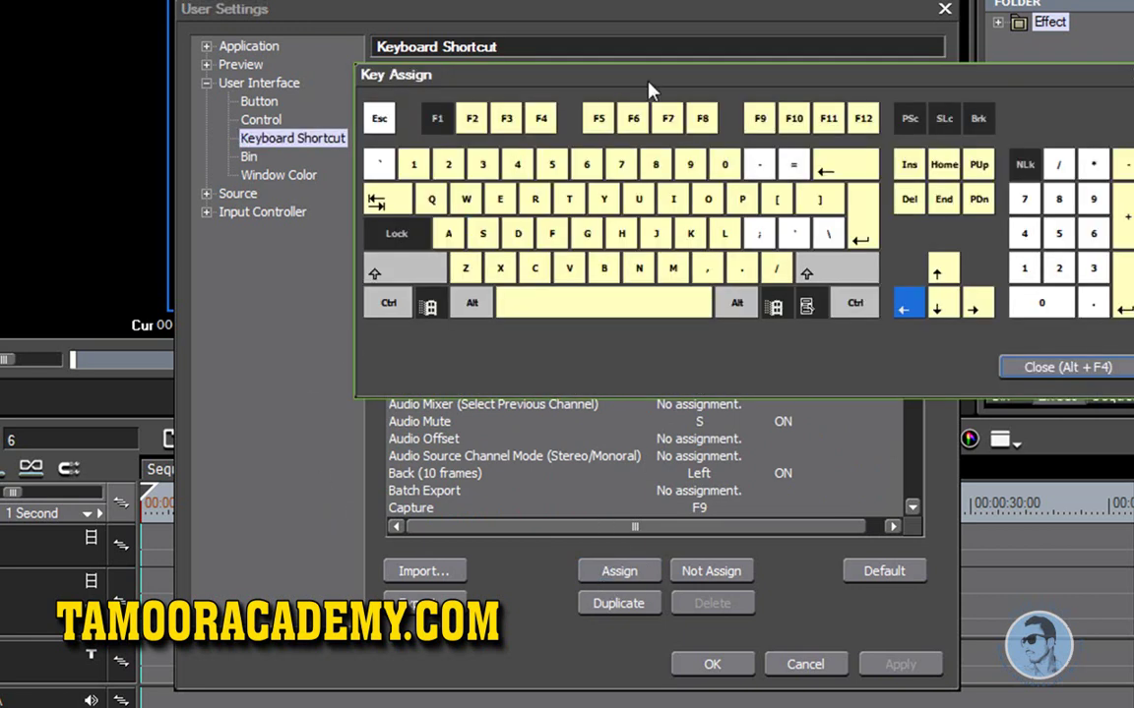
left_click_drag(619, 84, 479, 297)
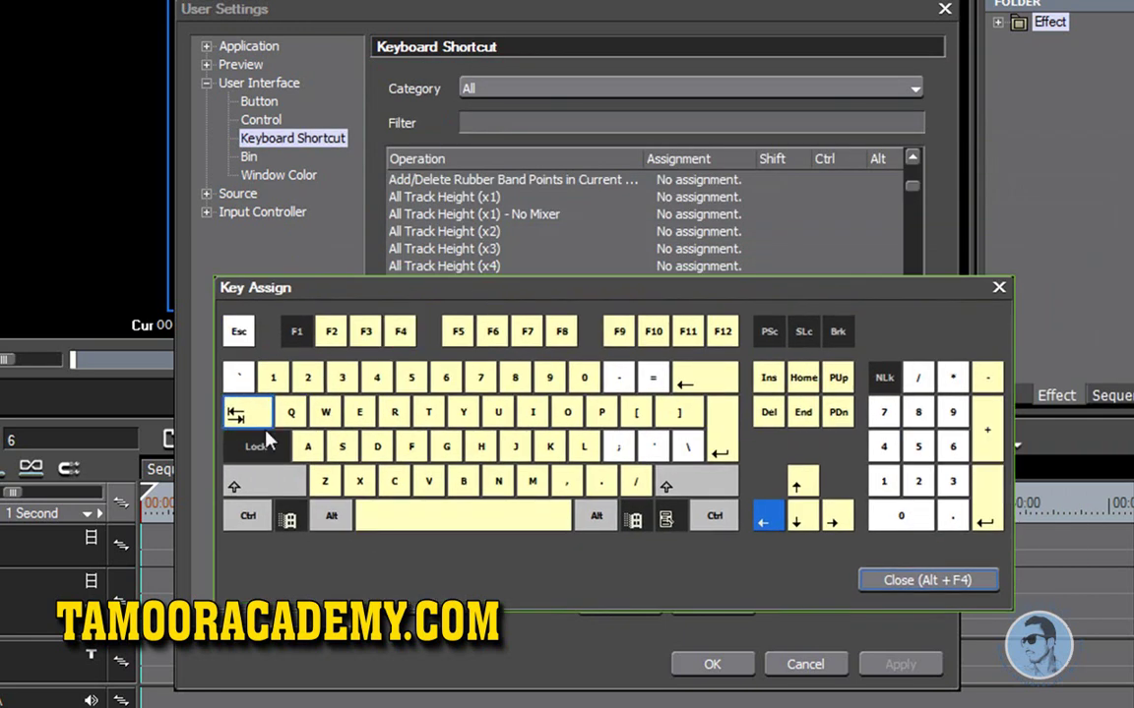
left_click(331, 521)
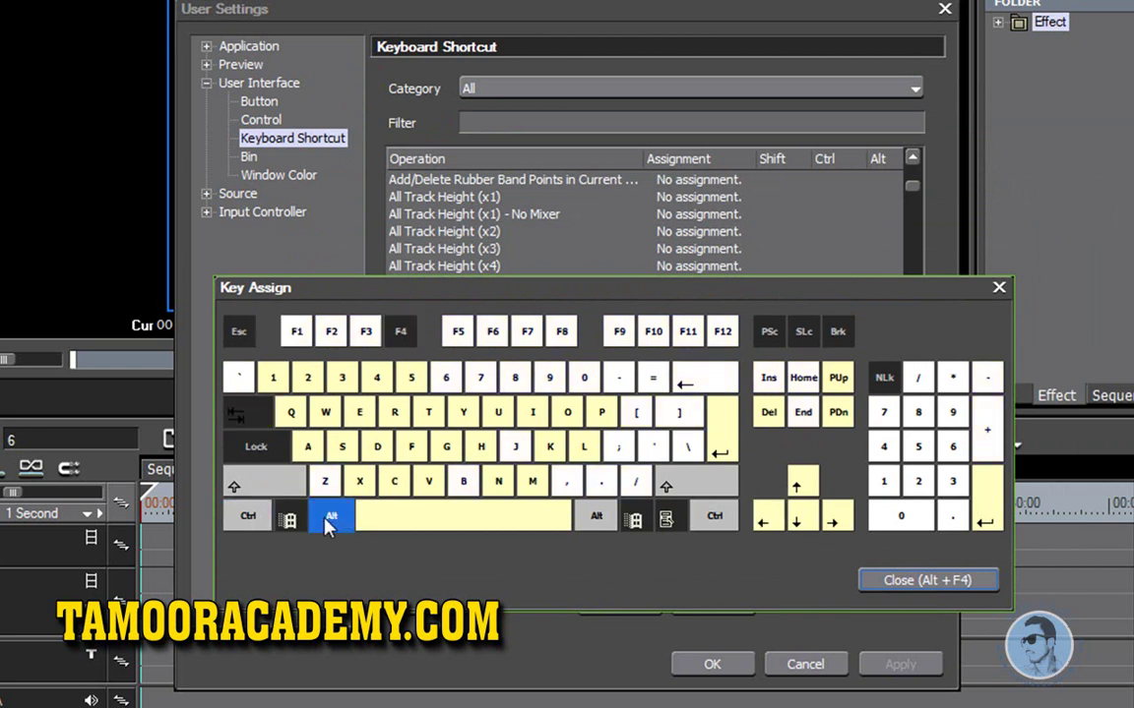
left_click(431, 414)
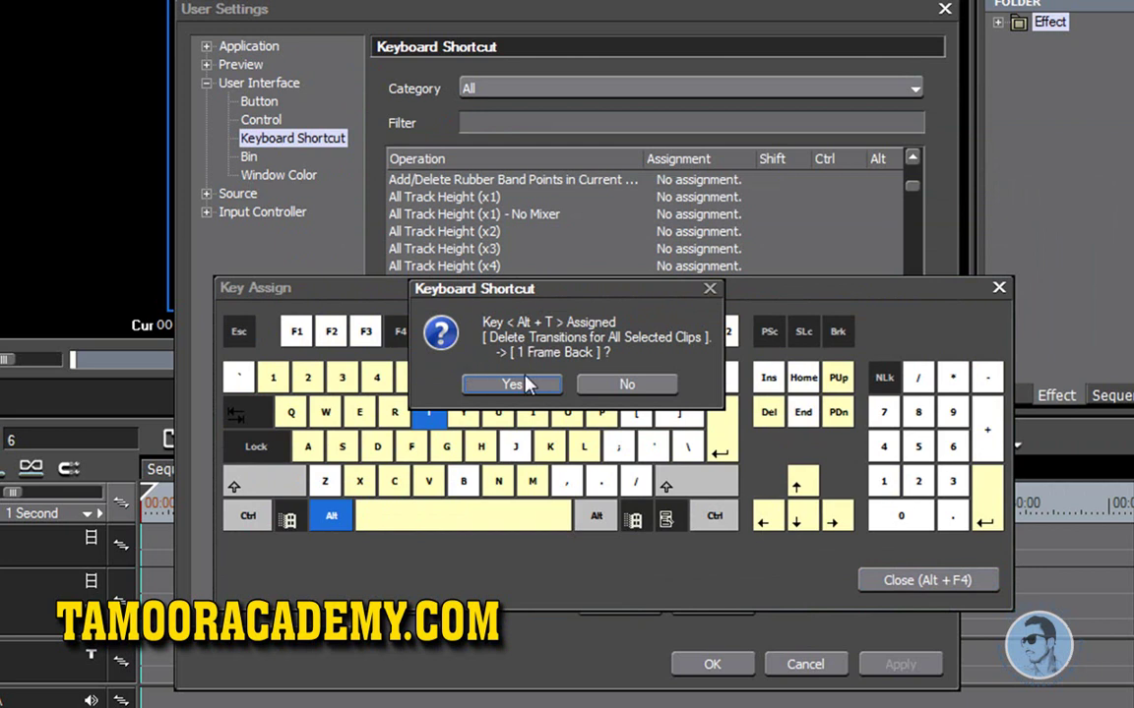
left_click(627, 385)
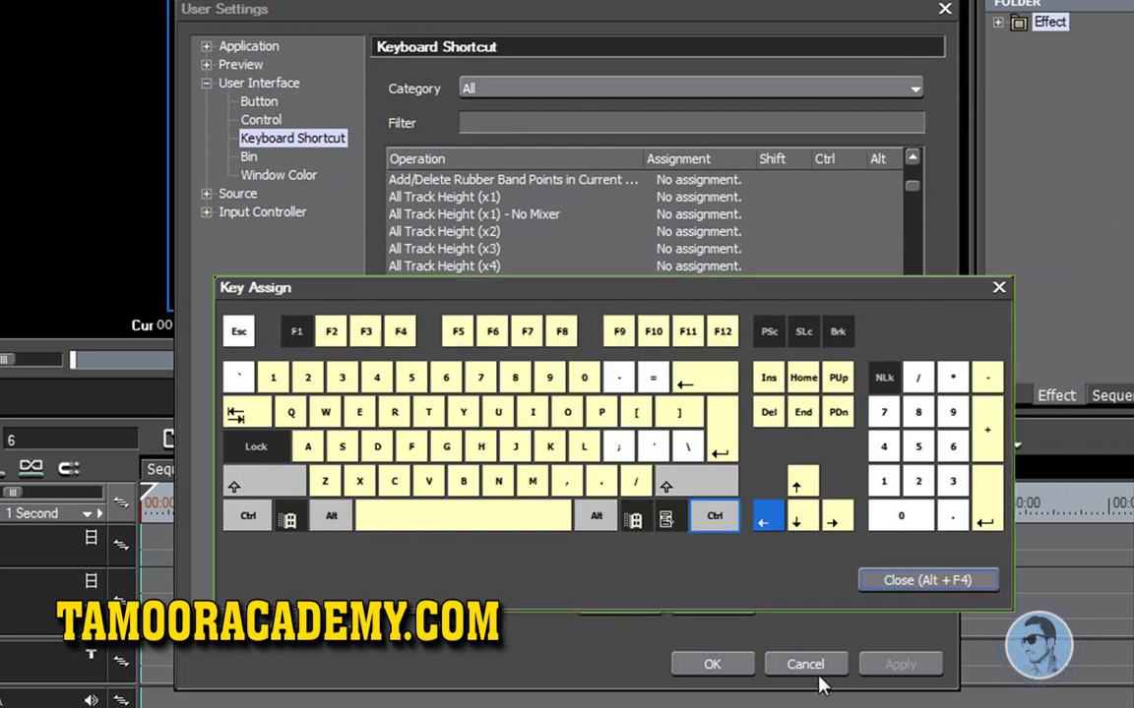
left_click(920, 590)
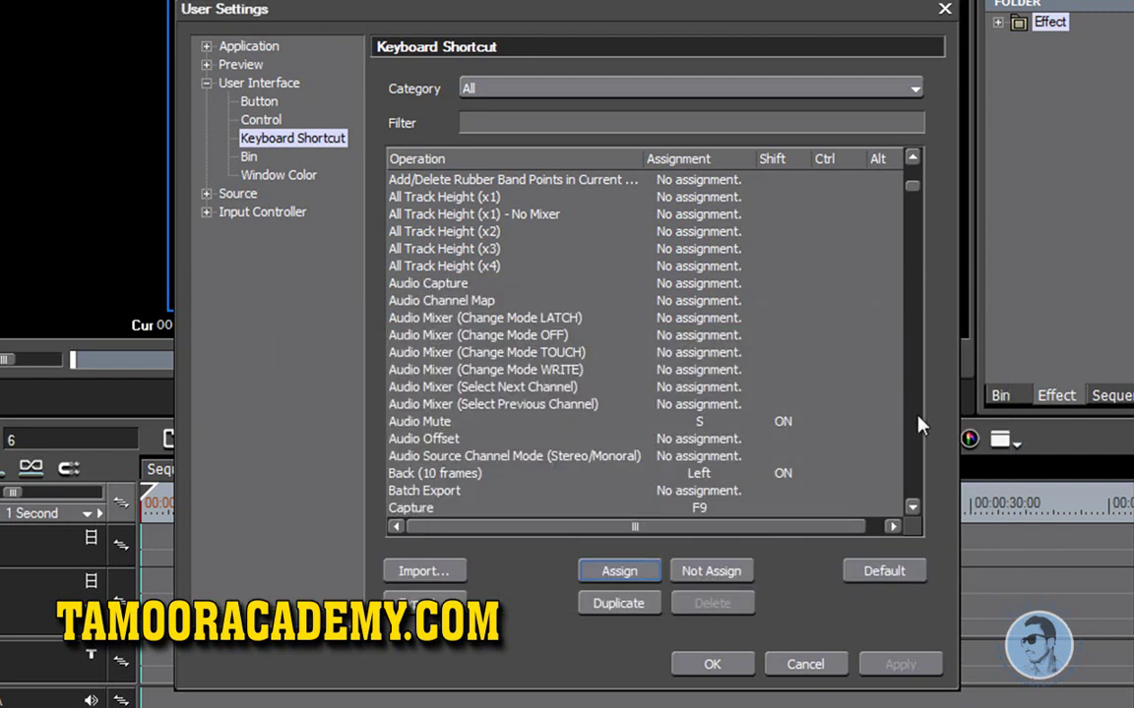
Step: Assign the R key to the Add Clip to Timeline operation that uses E, replacing the Set Ripple Mode shortcut
mouse_move(913, 195)
left_mouse_down()
mouse_move(913, 157)
mouse_move(915, 182)
left_mouse_up()
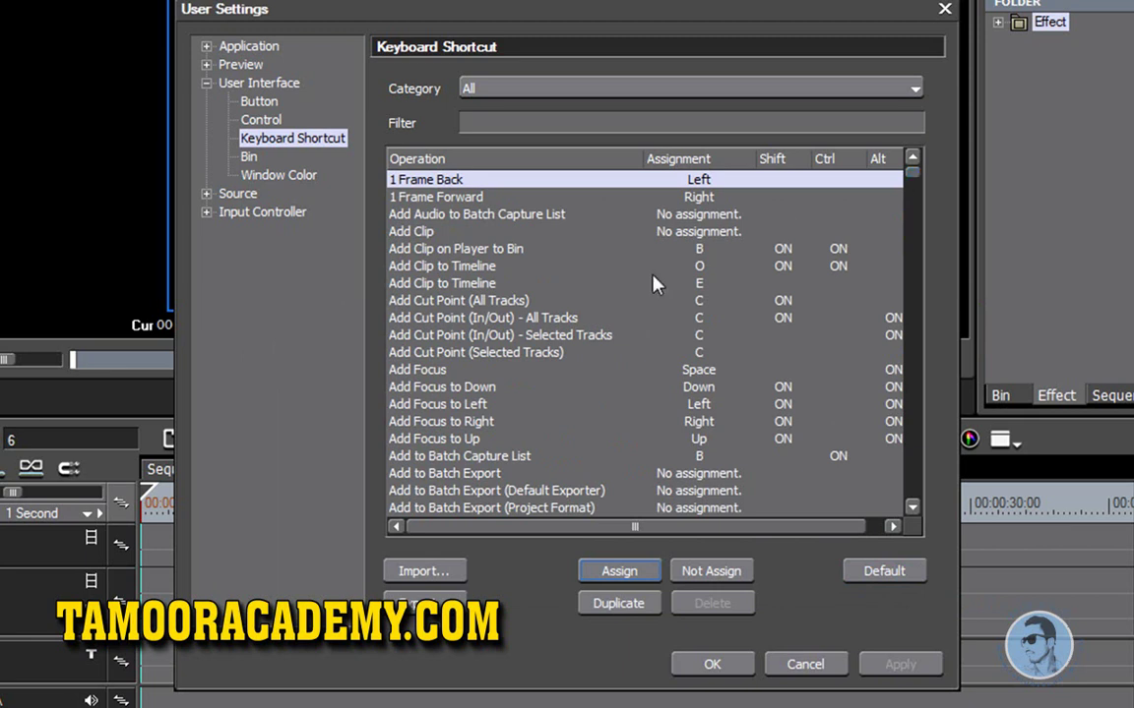
left_click(452, 271)
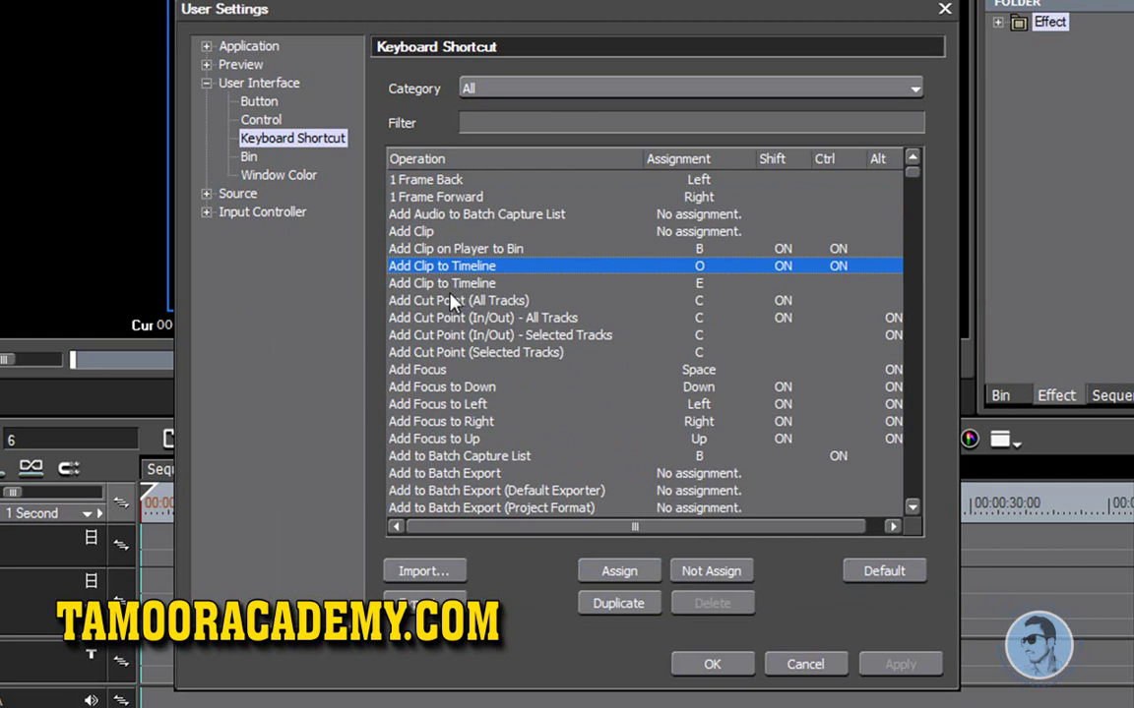
left_click(444, 285)
left_click(619, 571)
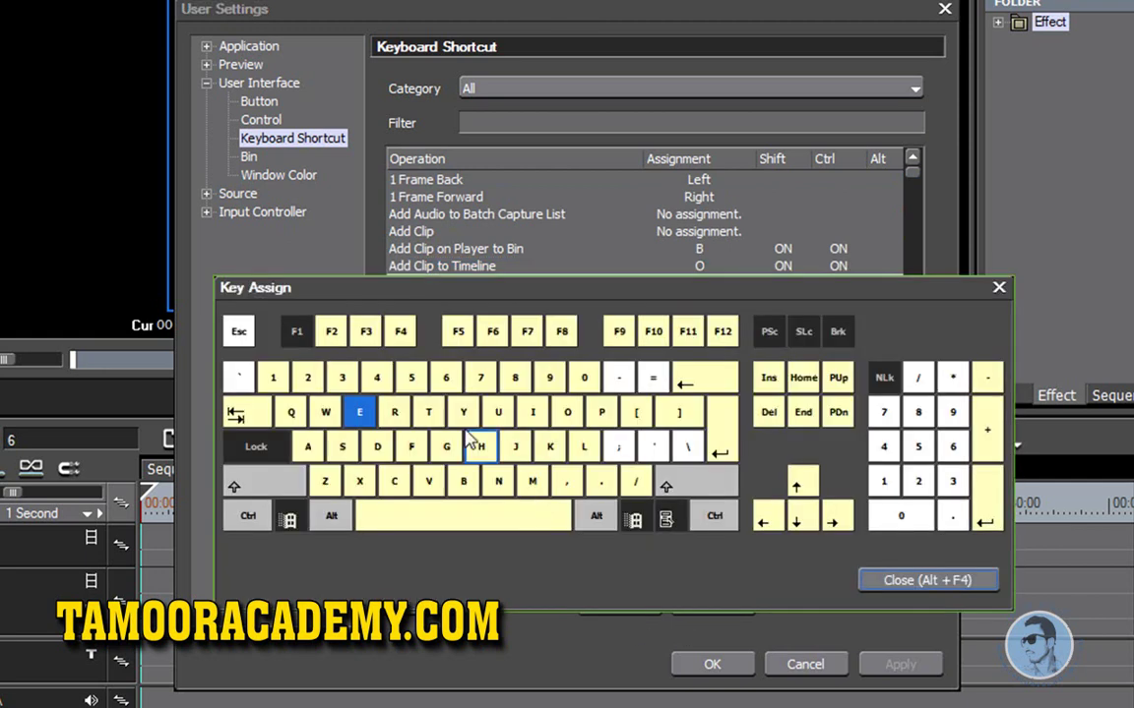
left_click(398, 423)
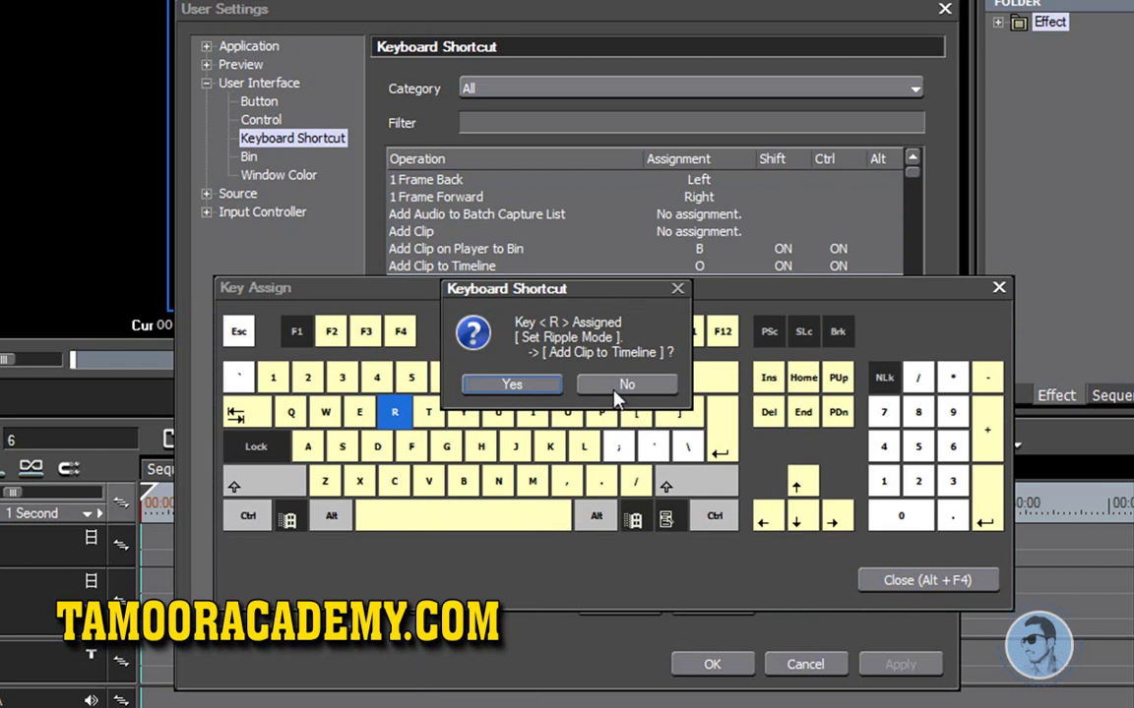
left_click(536, 393)
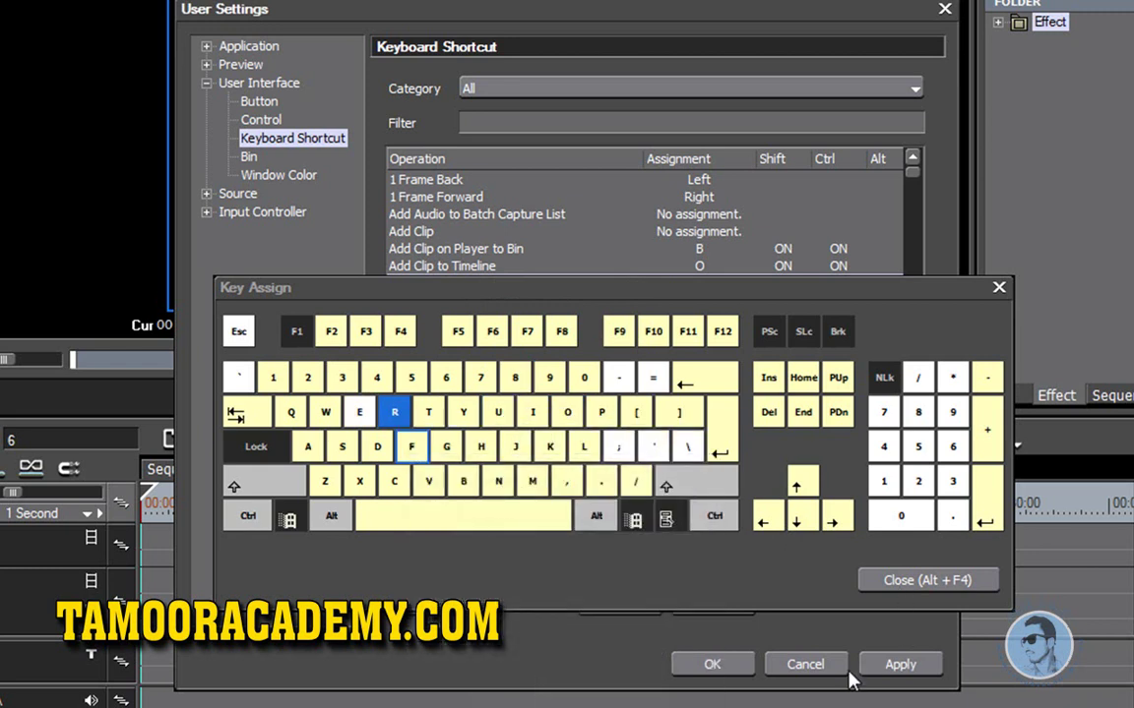
left_click(998, 289)
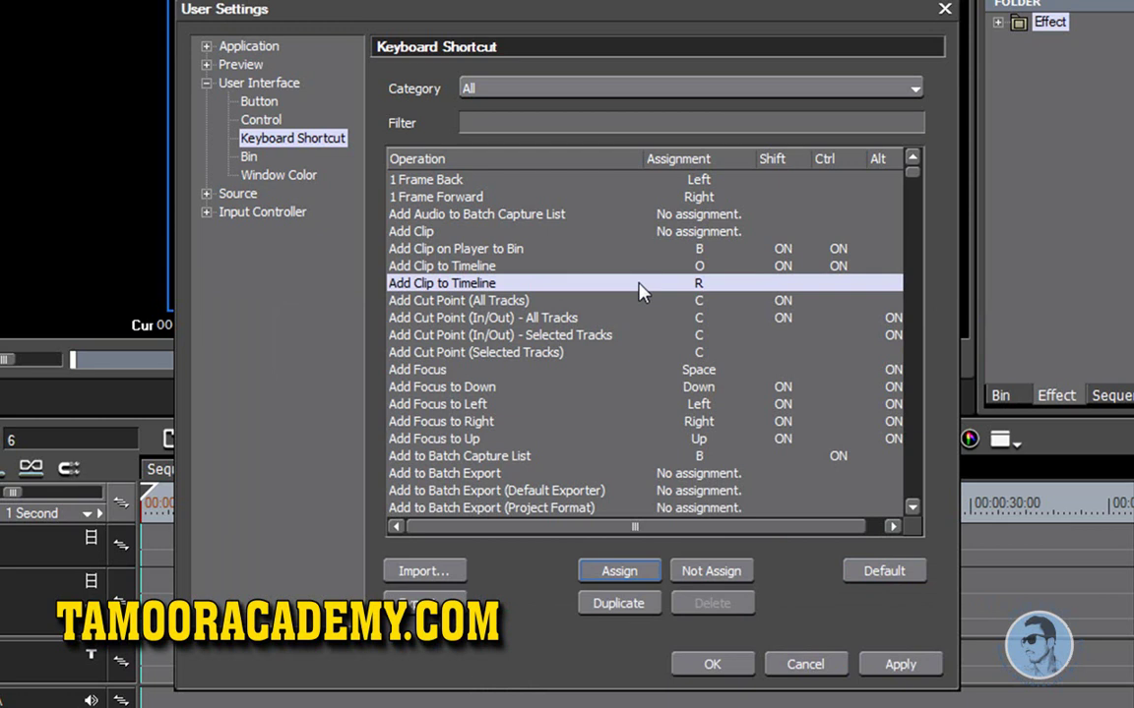
Step: Duplicate the Add Clip to Timeline shortcut entry, and restore the default keyboard shortcuts
left_click(640, 605)
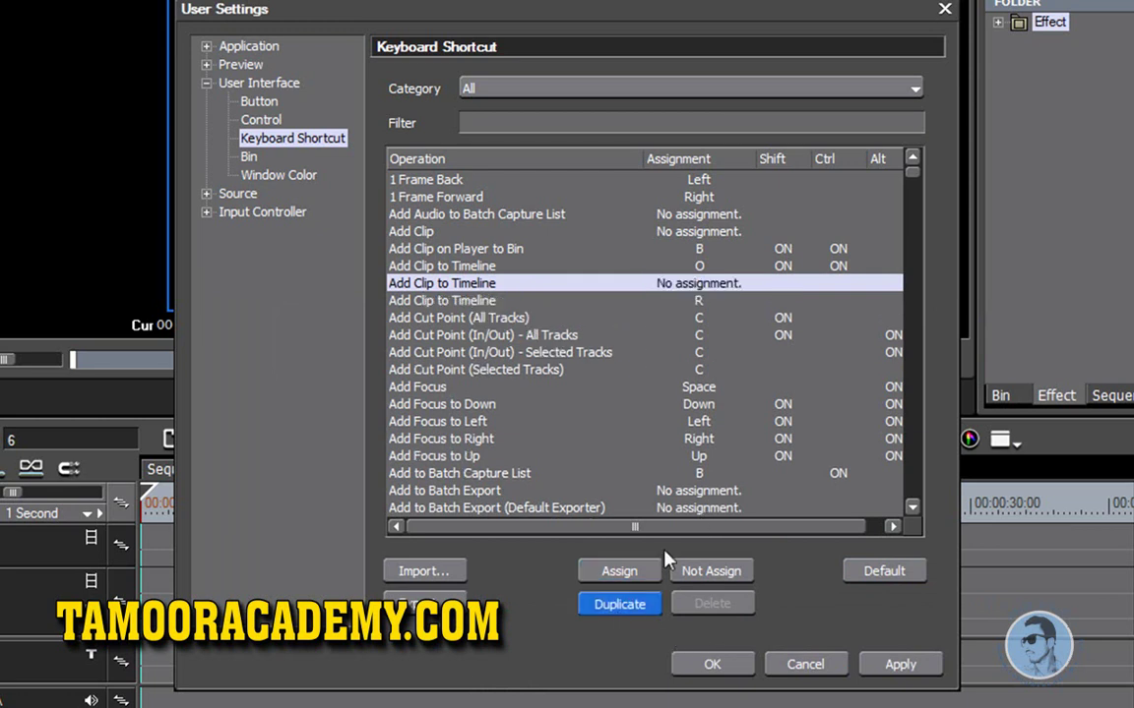
left_click(879, 573)
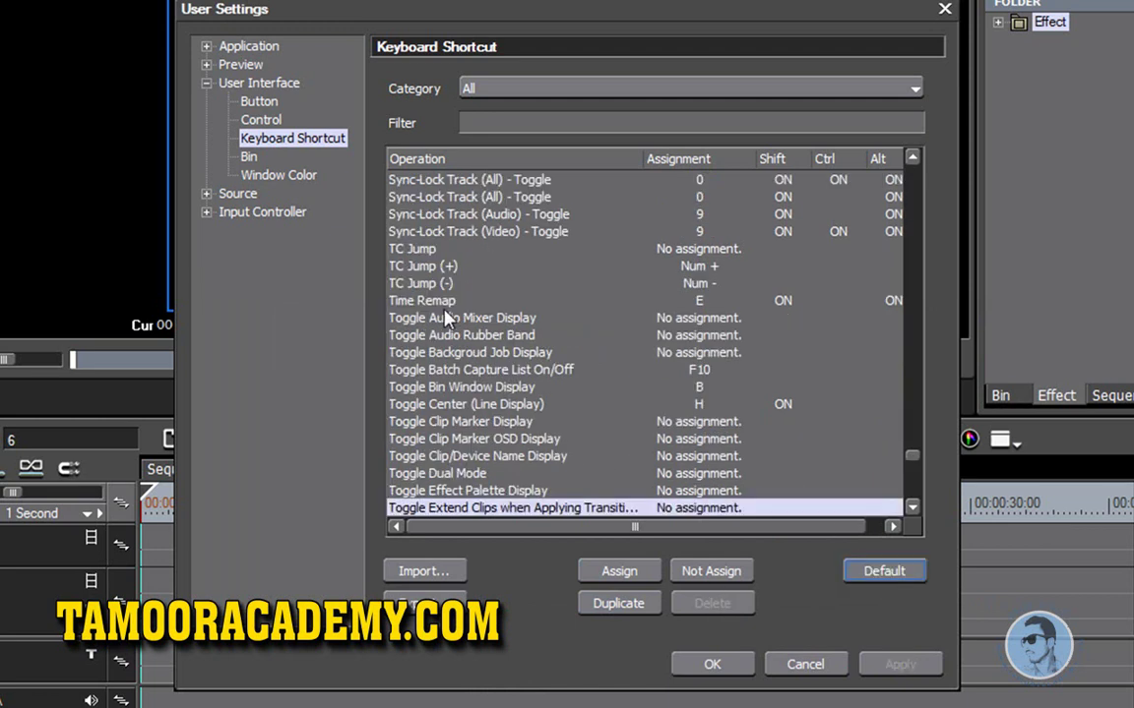
Step: Examine the view, folder type and column options on the Bin page of the User Interface category
left_click(249, 156)
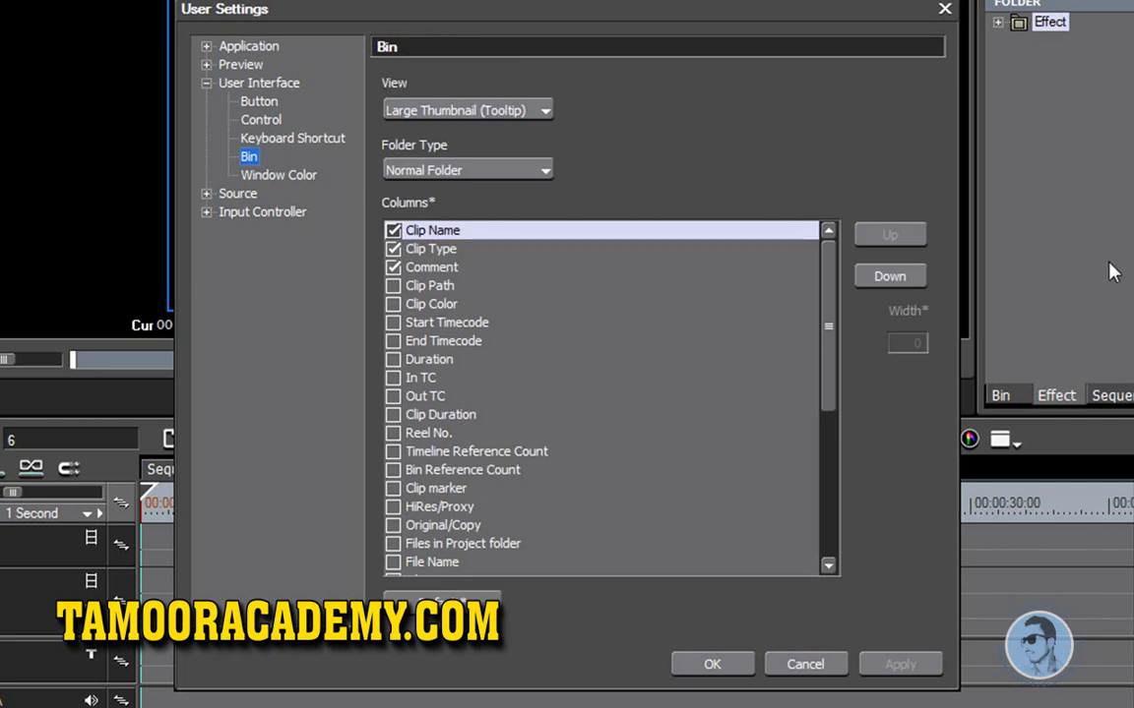
left_click_drag(617, 3, 698, 78)
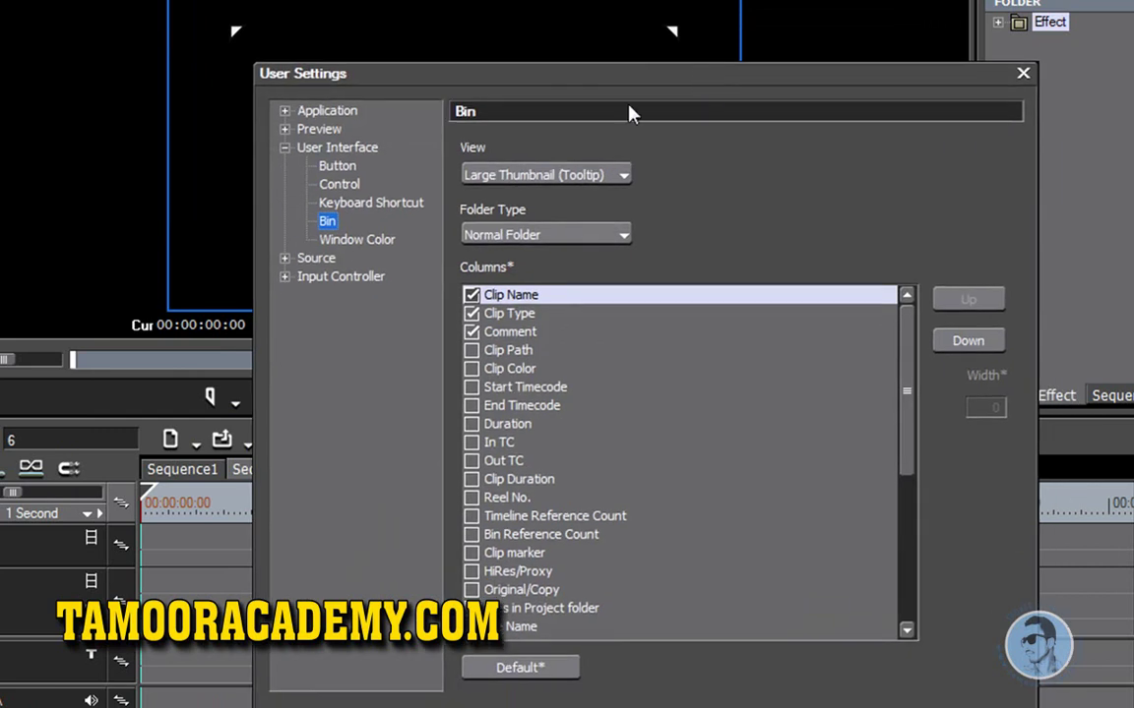
Step: Set the window color to R 6 and G -1 on the Window Color page and confirm the user settings
left_click(360, 240)
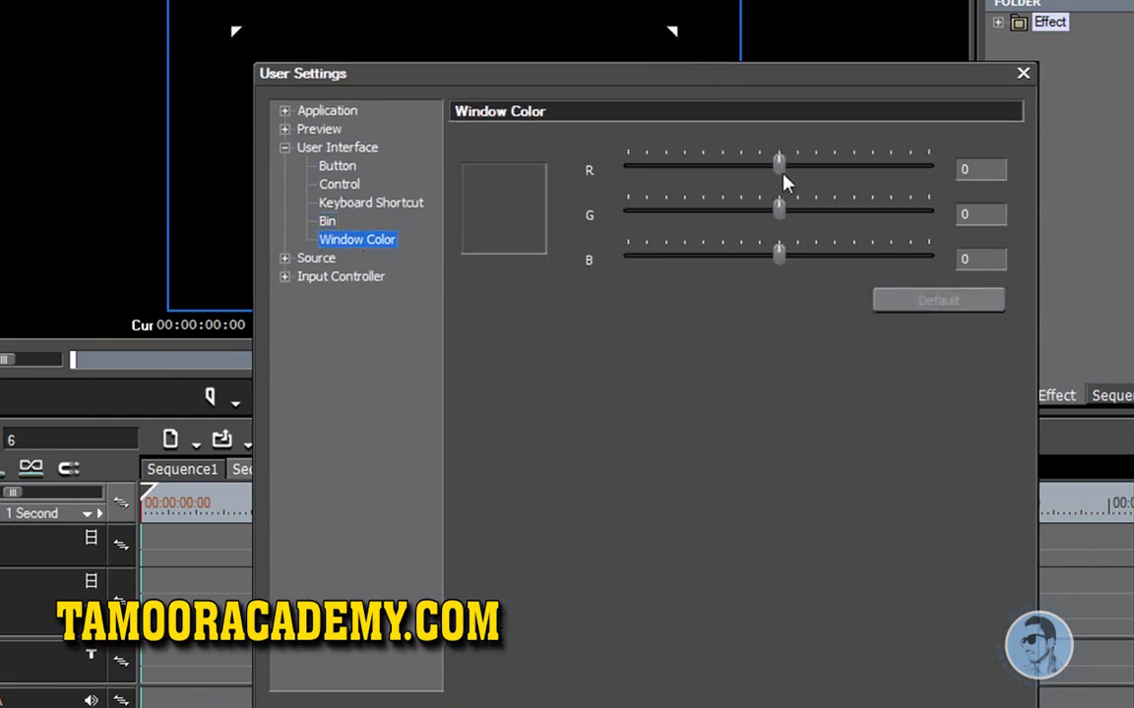
left_click(793, 178)
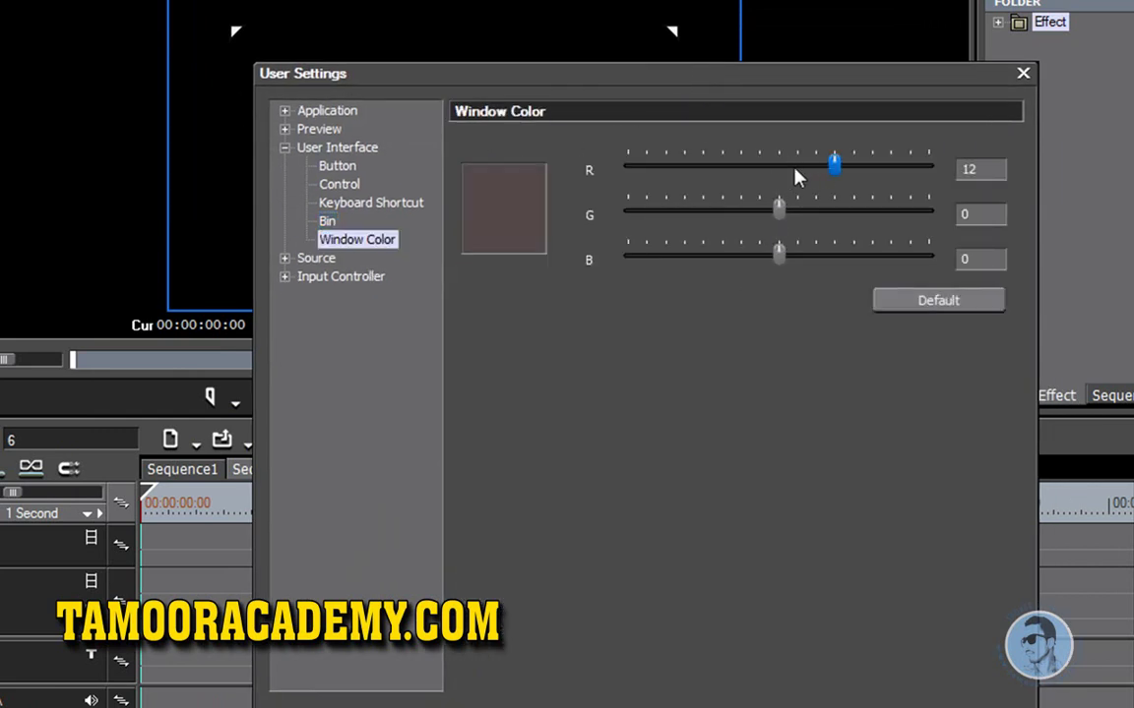
left_click_drag(835, 174, 670, 185)
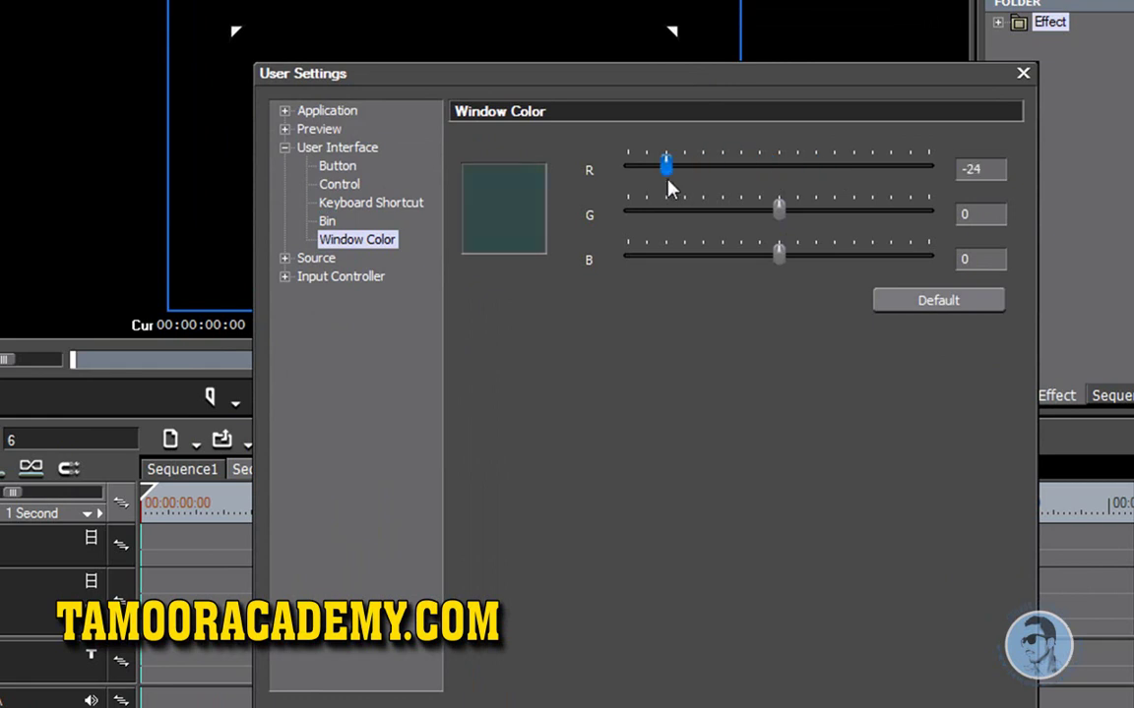
mouse_move(779, 213)
left_mouse_down()
mouse_move(746, 221)
mouse_move(773, 218)
left_mouse_up()
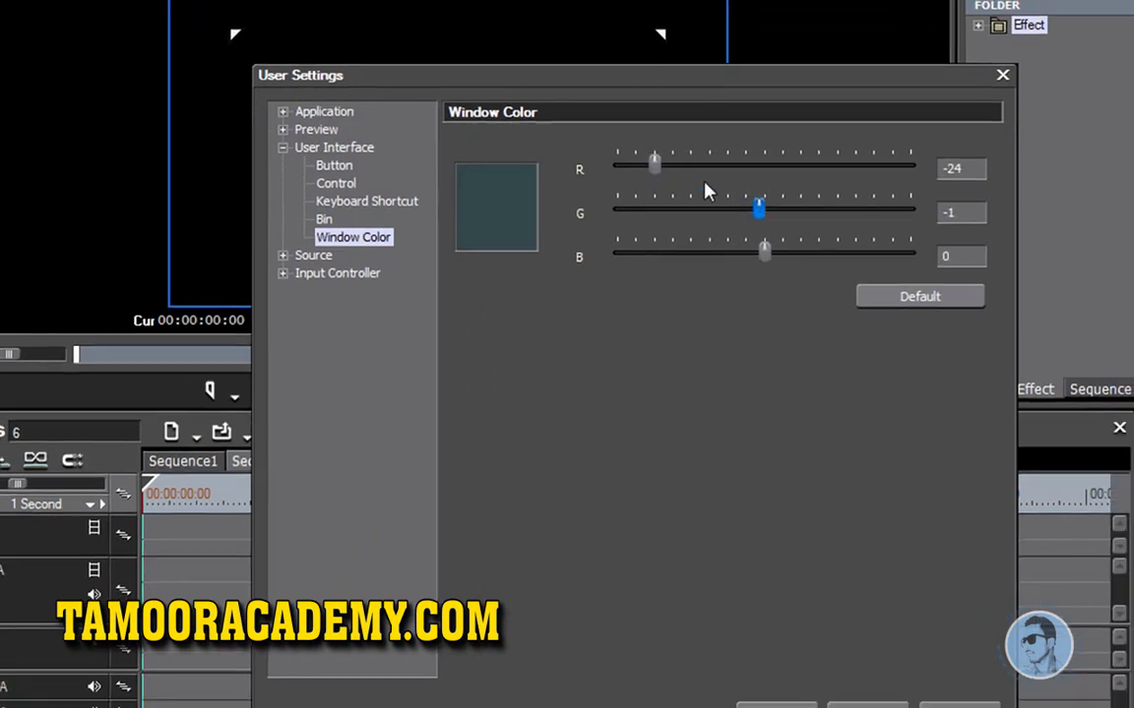
left_click_drag(677, 171, 779, 168)
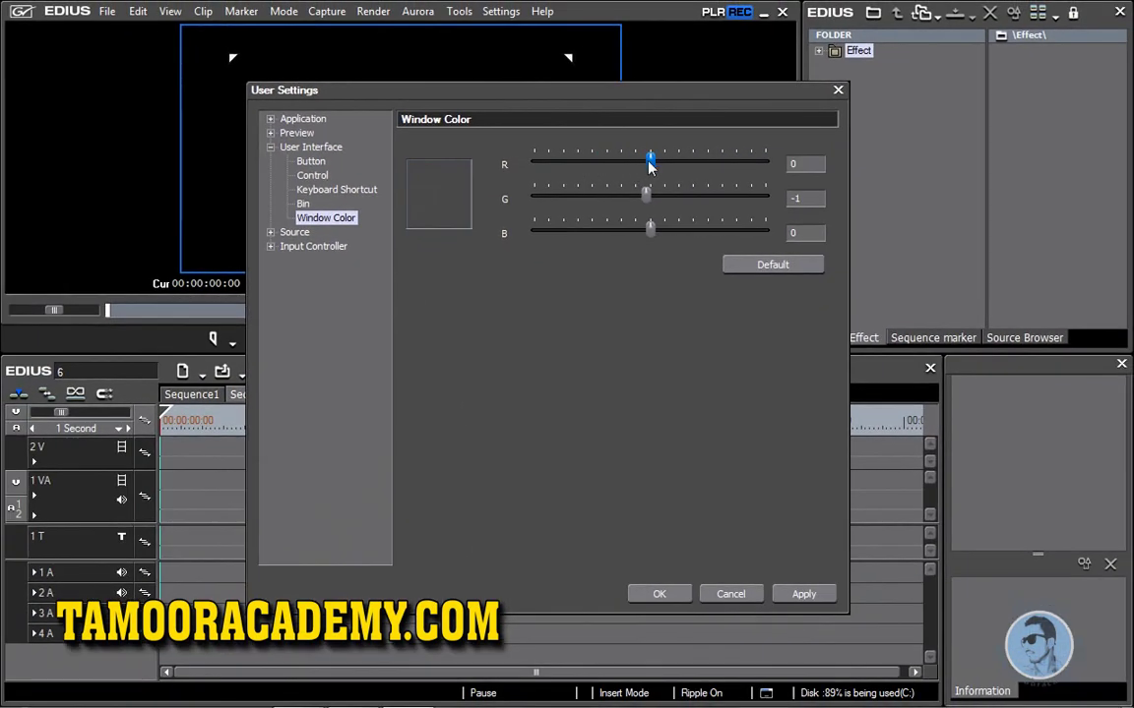
left_click_drag(650, 167, 670, 163)
left_click(660, 593)
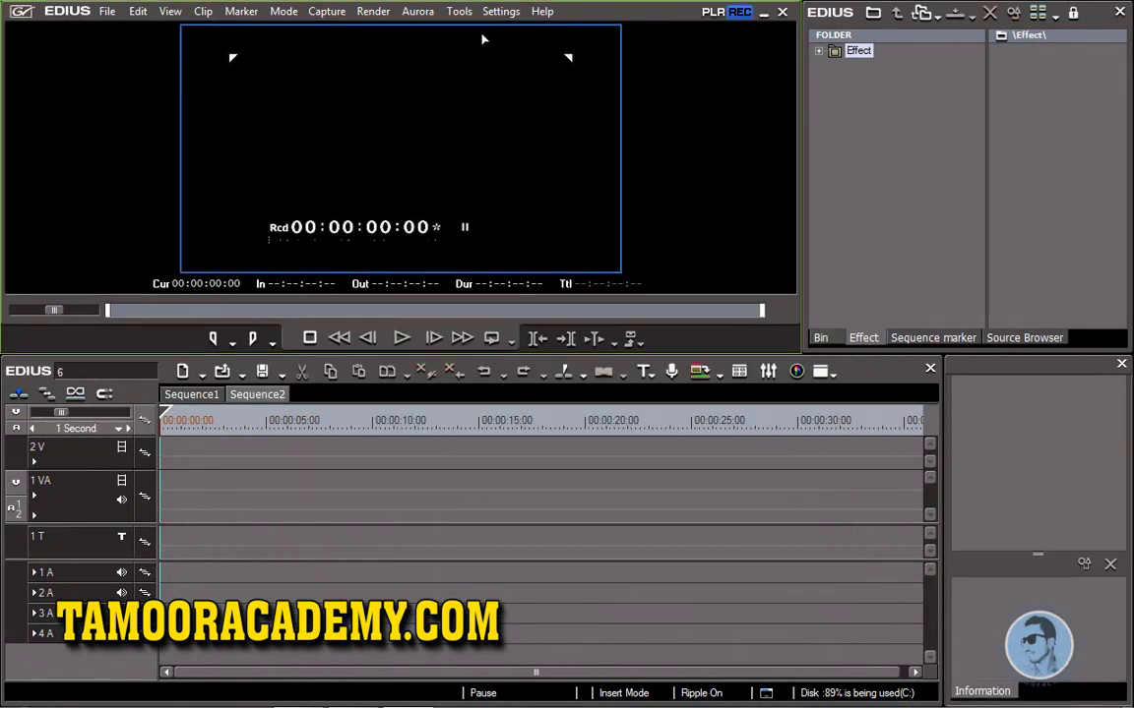
Step: Reopen the user settings, lower the window color's R value to -32 and confirm the settings
left_click(498, 12)
left_click(533, 59)
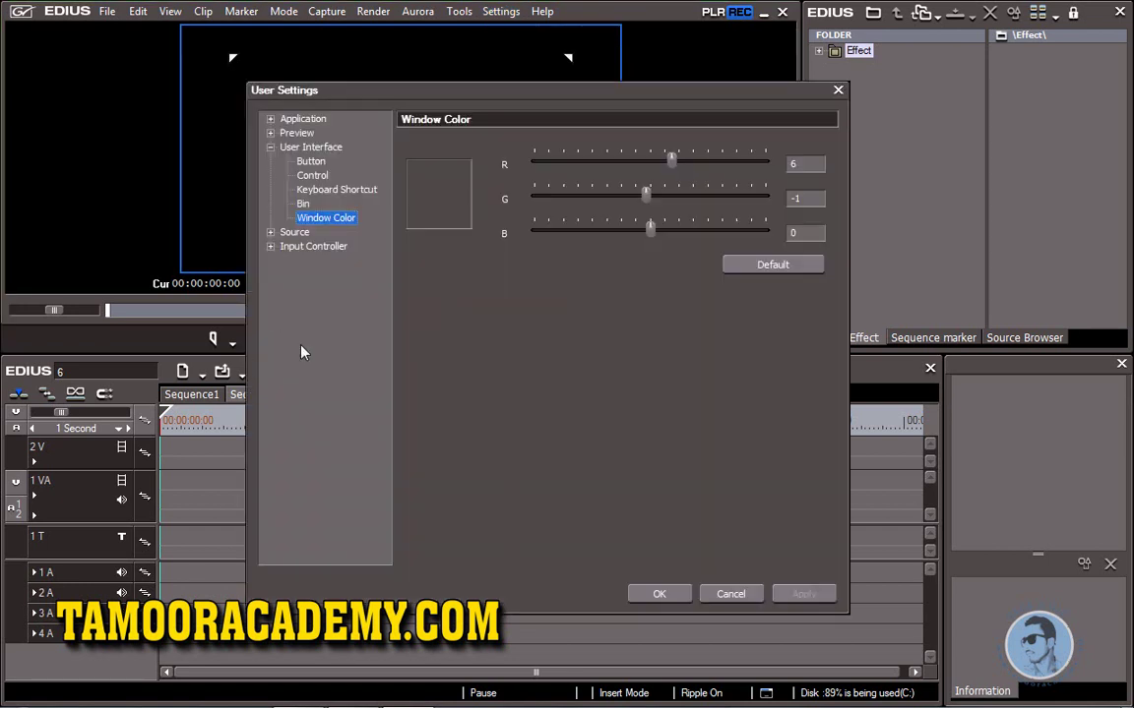
left_click_drag(673, 169, 423, 184)
left_click(659, 593)
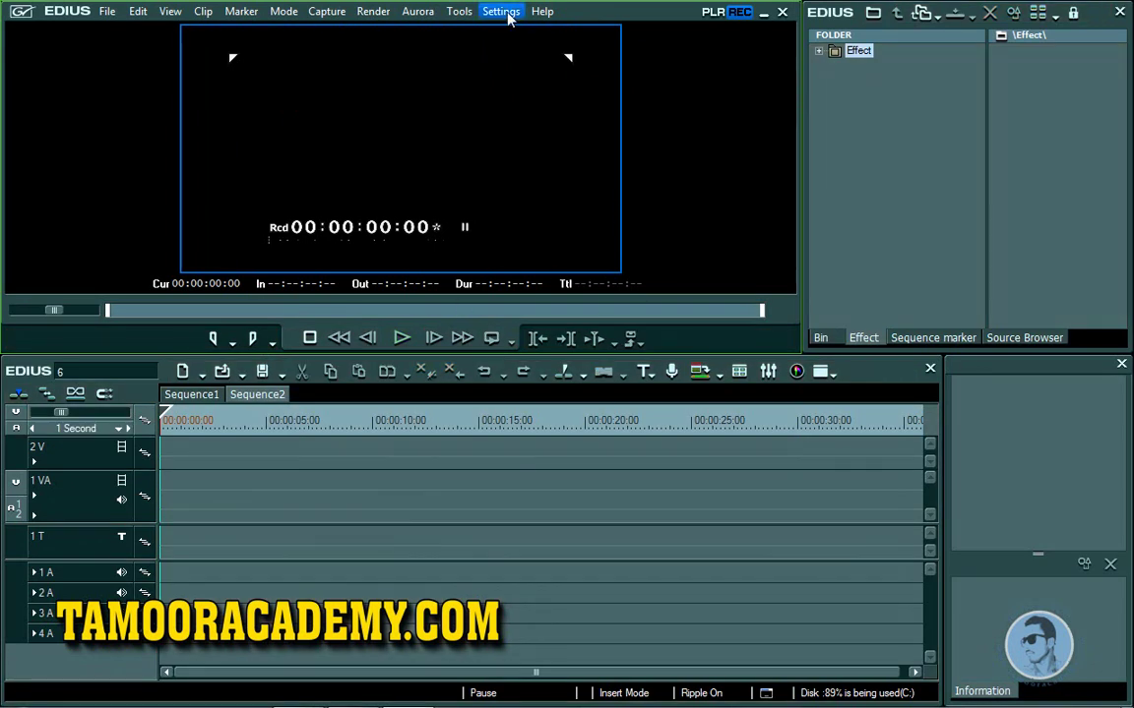
Step: Reopen the user settings and restore the default window color
left_click(501, 11)
left_click(536, 58)
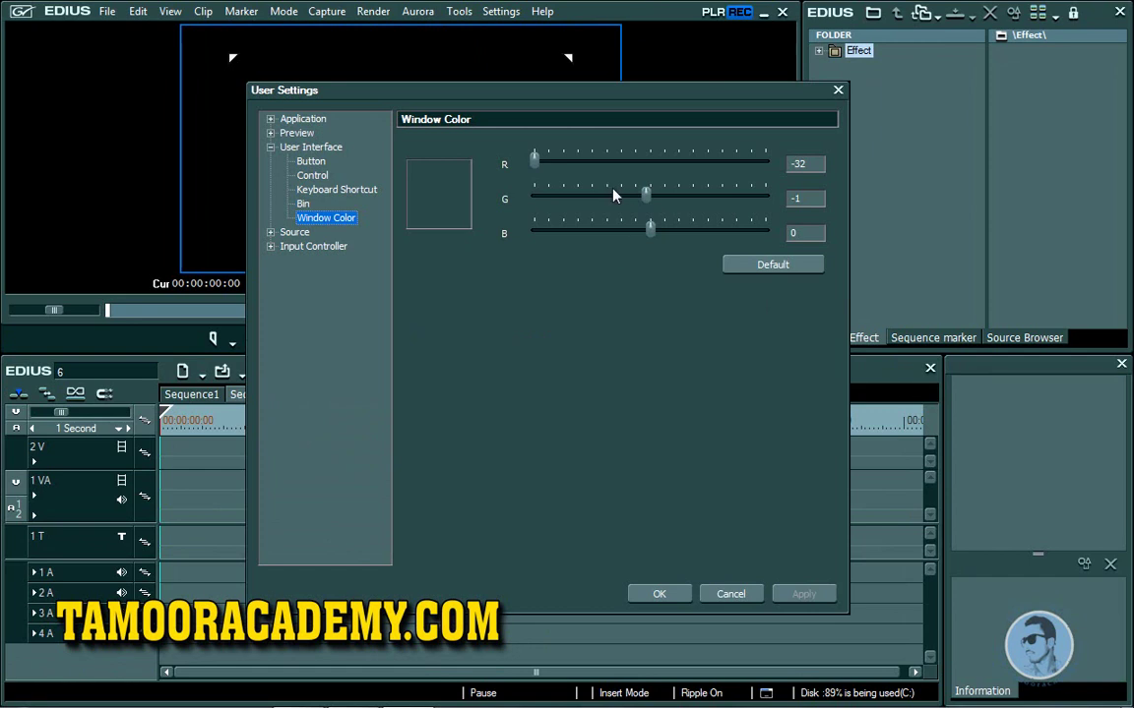
left_click(767, 268)
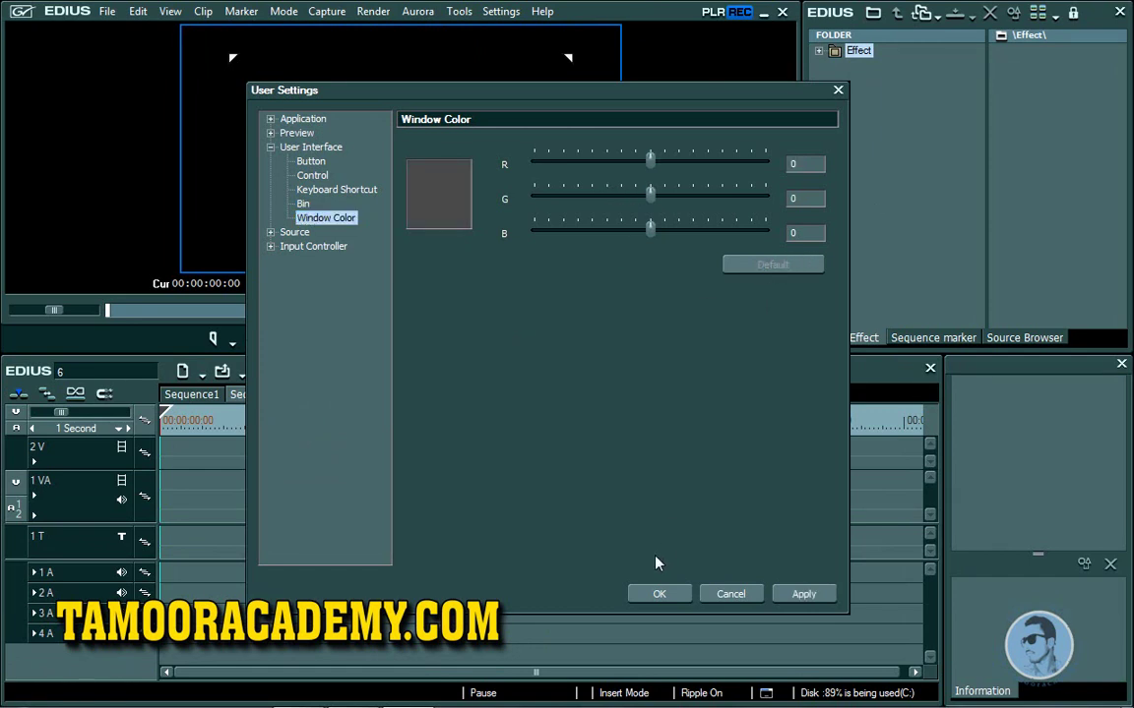
Step: Examine the Duration, Automatic Correction, Restore Offline Clip and Partial Transfer pages of the Source category
left_click(271, 232)
left_click(315, 246)
left_click(330, 260)
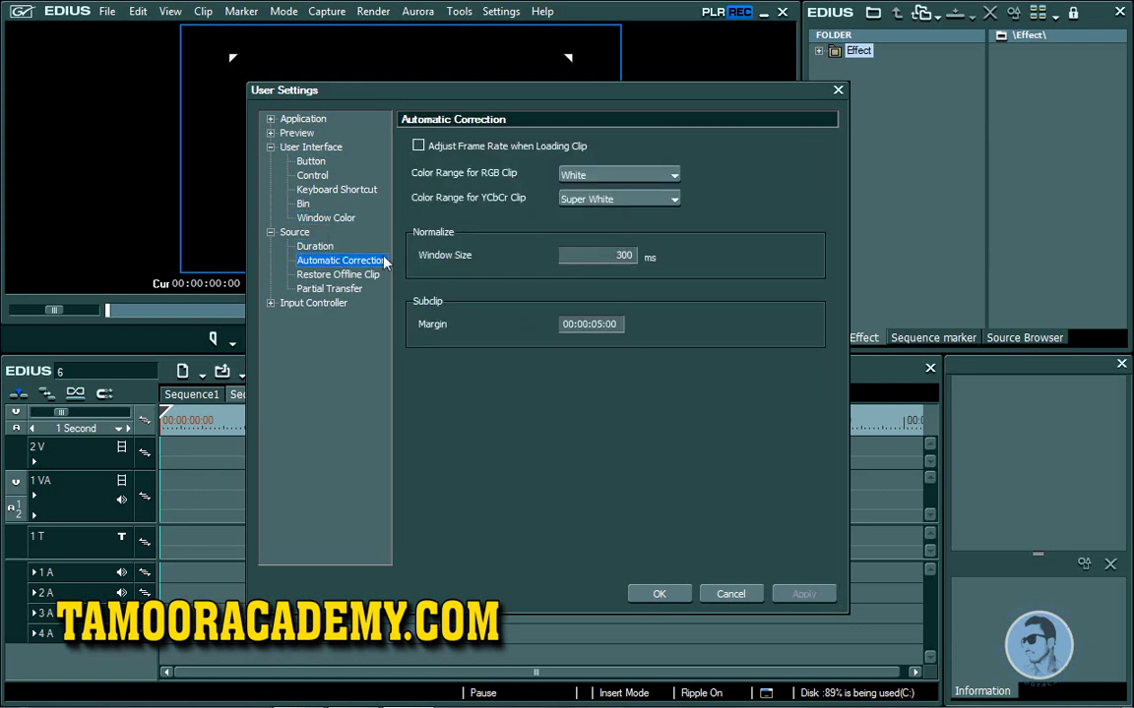
left_click(357, 276)
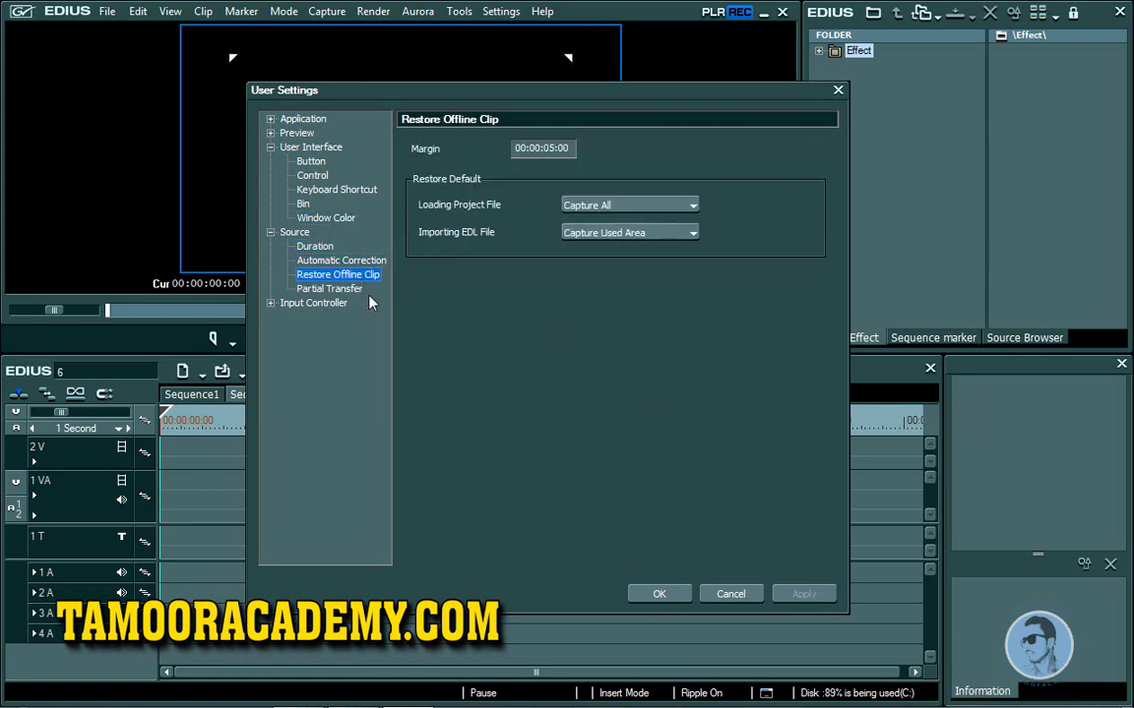
left_click(333, 288)
Step: Expand the Input Controller category, collapse Source and User Interface, and confirm the user settings
left_click(270, 304)
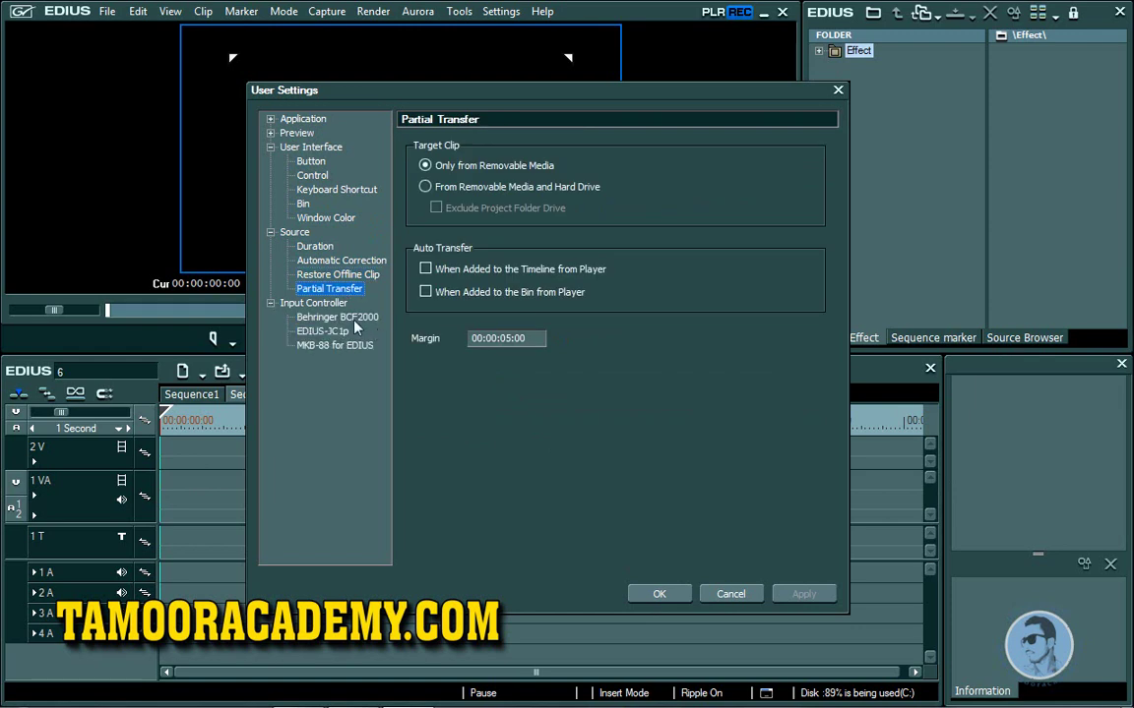
left_click(271, 232)
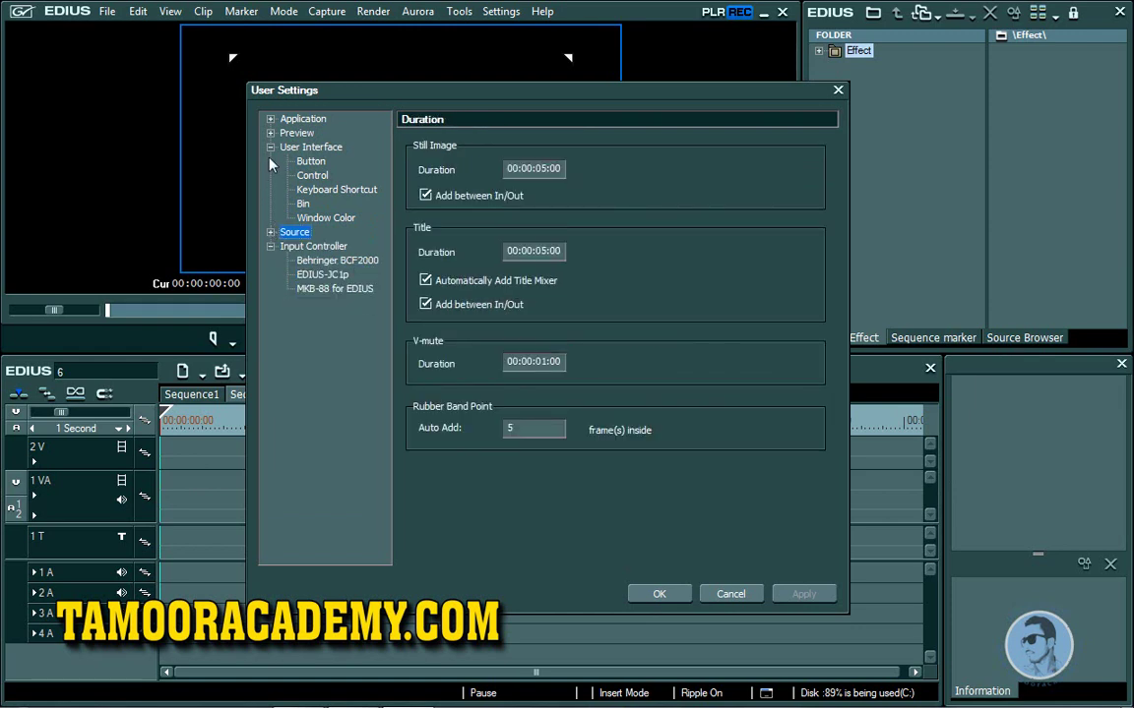
left_click(271, 147)
left_click(657, 593)
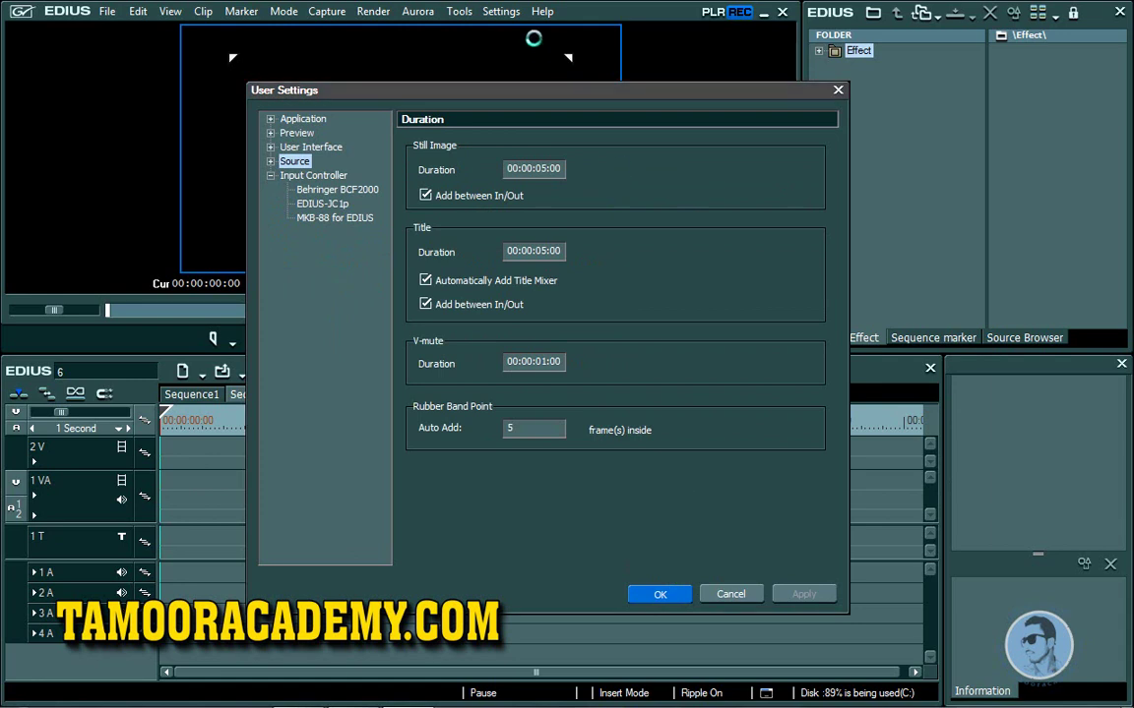
Step: Bring up the available settings commands
left_click(498, 13)
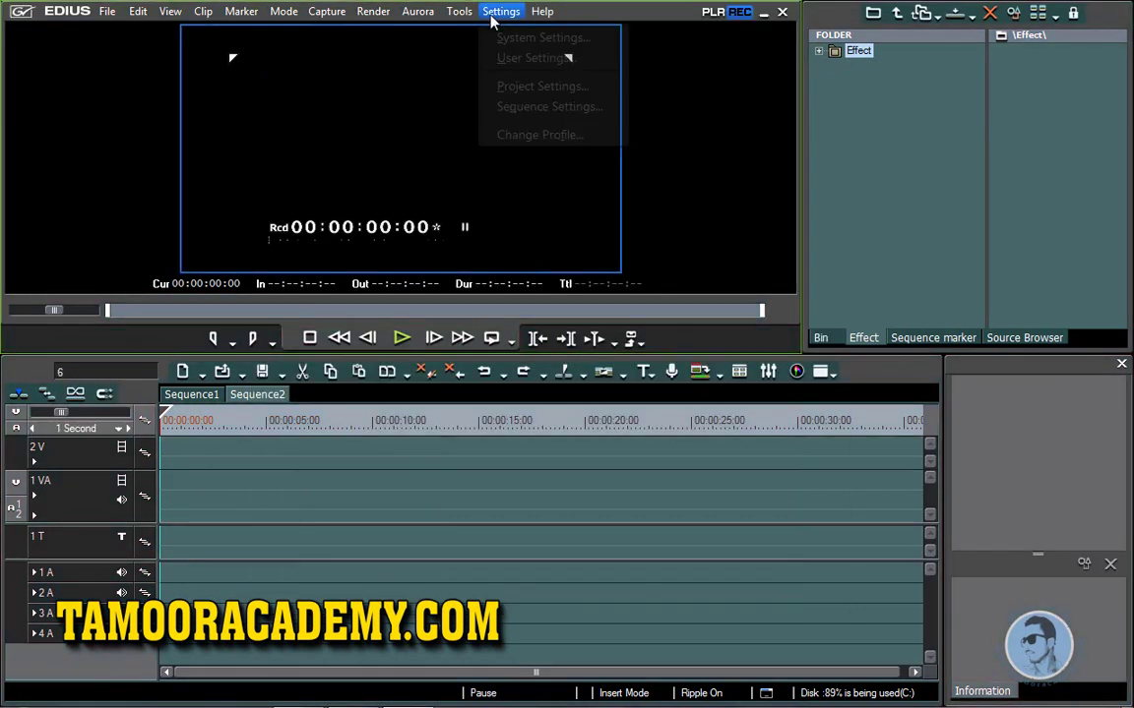